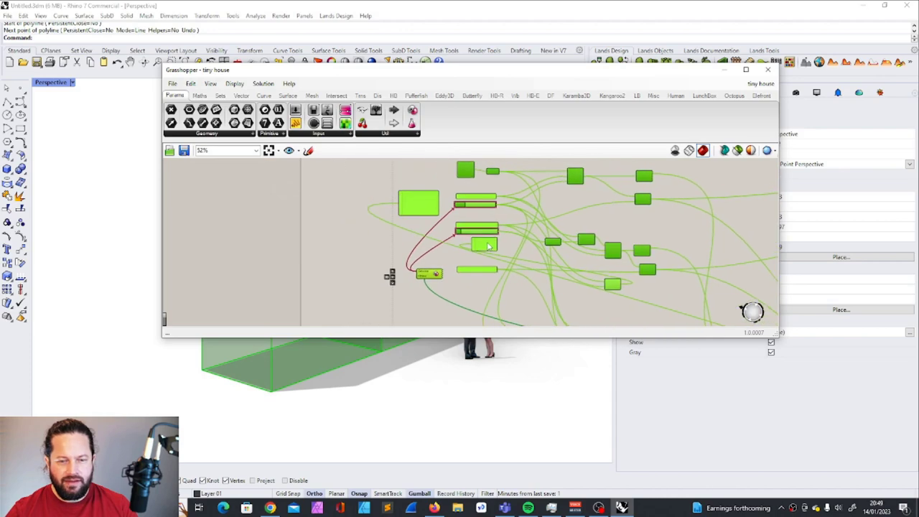
# Step: Extend the Grasshopper window downward and fit the whole tiny house definition on the canvas
pyautogui.moveTo(527, 341); pyautogui.dragTo(523, 409)
pyautogui.click(437, 352)
pyautogui.scroll(-5, 431, 348)
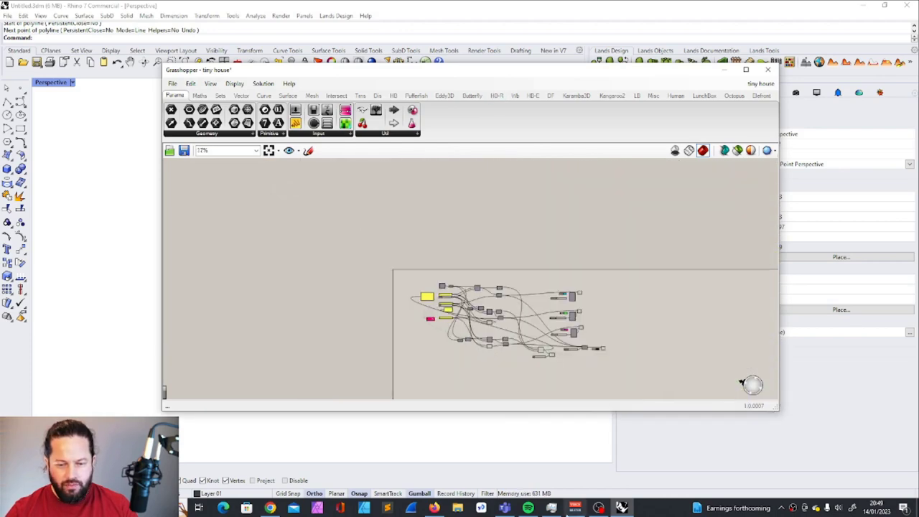
# Step: Switch to the Miro tiny house board in Chrome and look over its notes, design brief and reference images
pyautogui.click(270, 507)
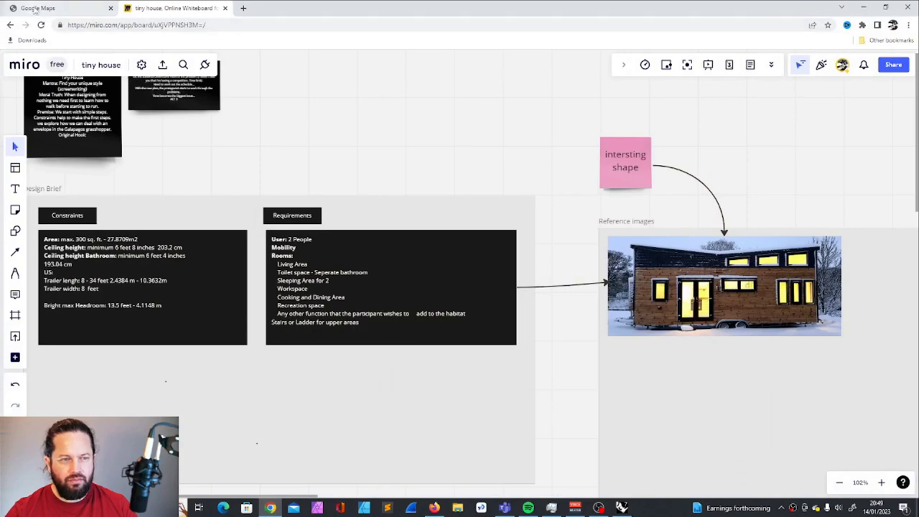
pyautogui.scroll(-5, 431, 196)
pyautogui.scroll(4, 408, 234)
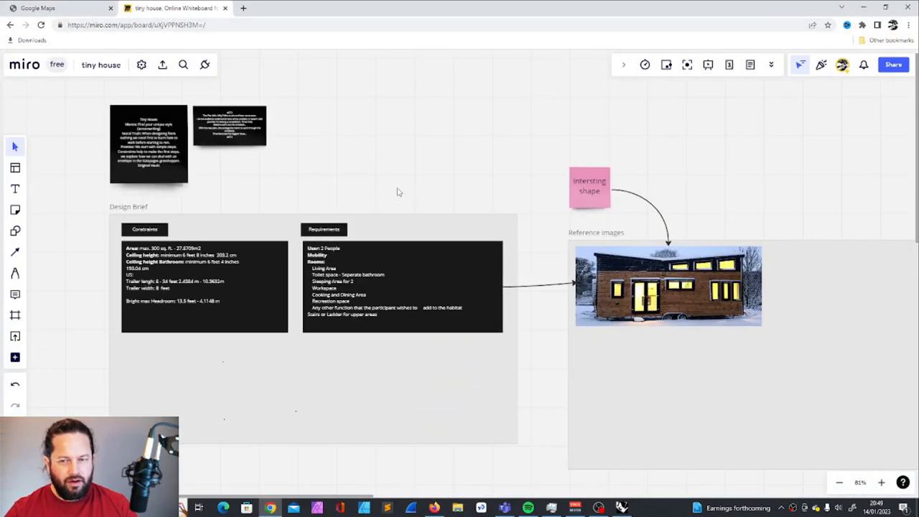
pyautogui.scroll(-2, 444, 234)
pyautogui.scroll(3, 200, 147)
pyautogui.click(229, 153)
pyautogui.scroll(-6, 301, 201)
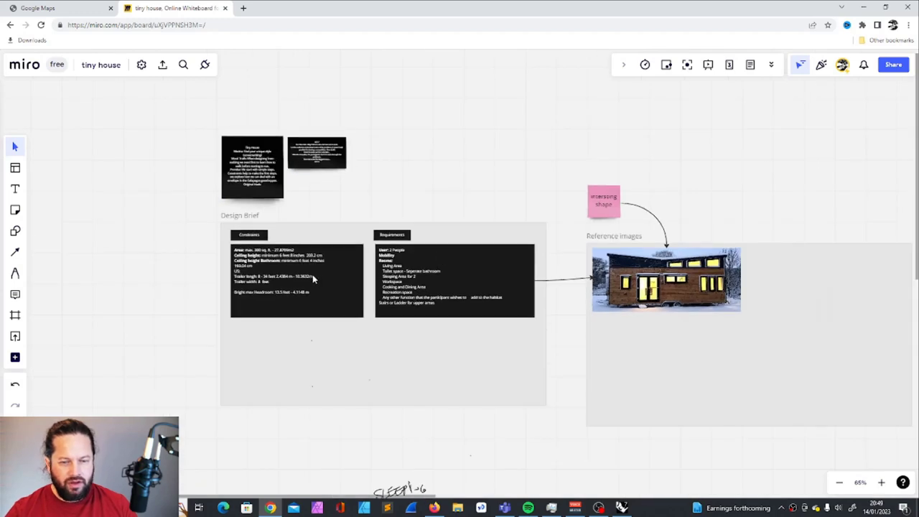
pyautogui.scroll(6, 285, 255)
pyautogui.scroll(-4, 250, 172)
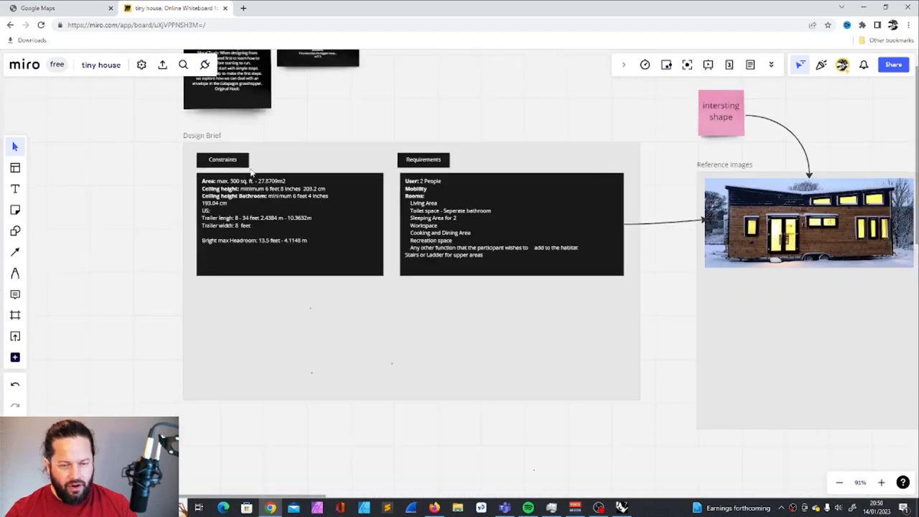
# Step: Look over the trailer elevation drawings and the house section placed beside the reference images
pyautogui.scroll(-7, 252, 172)
pyautogui.scroll(5, 466, 246)
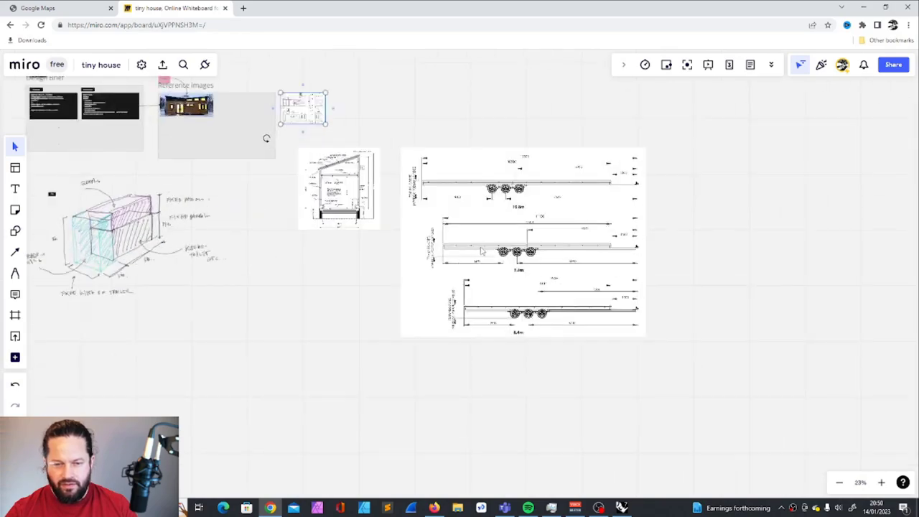
pyautogui.click(564, 179)
pyautogui.scroll(2, 567, 180)
pyautogui.scroll(-4, 548, 196)
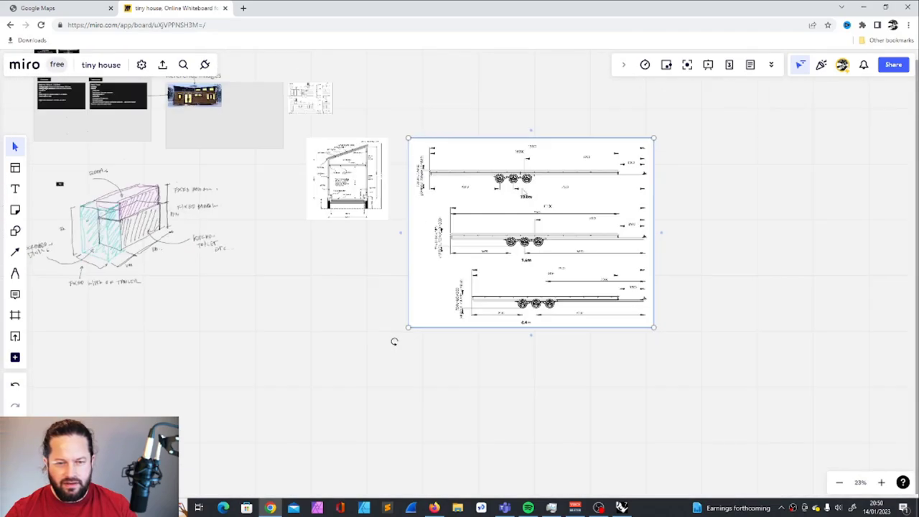
pyautogui.scroll(2, 298, 156)
pyautogui.scroll(-1, 297, 156)
# Step: Read the Constraints and Requirements notes in the Design Brief frame up close
pyautogui.scroll(8, 244, 186)
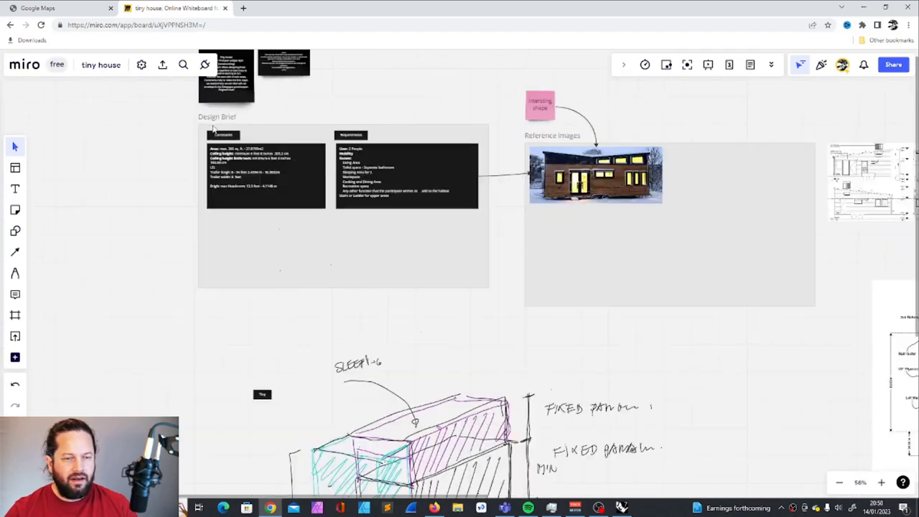
pyautogui.scroll(3, 265, 163)
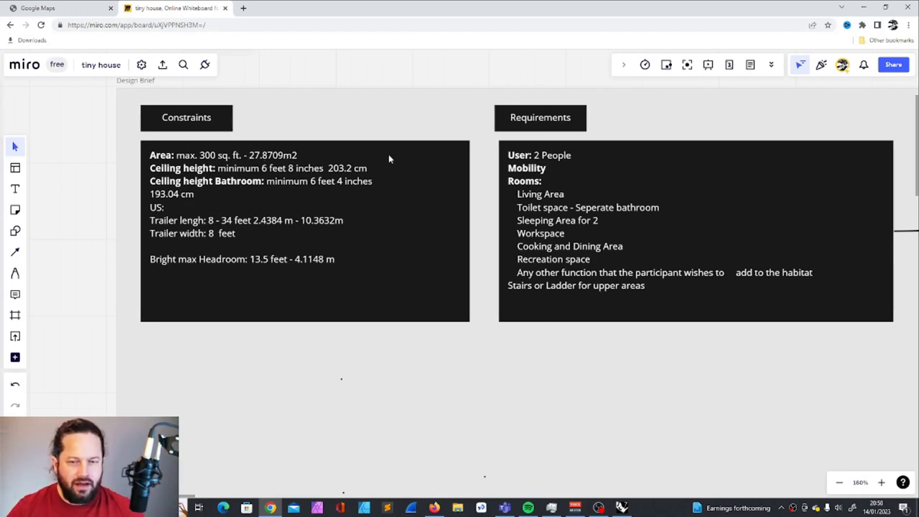
pyautogui.scroll(1, 284, 201)
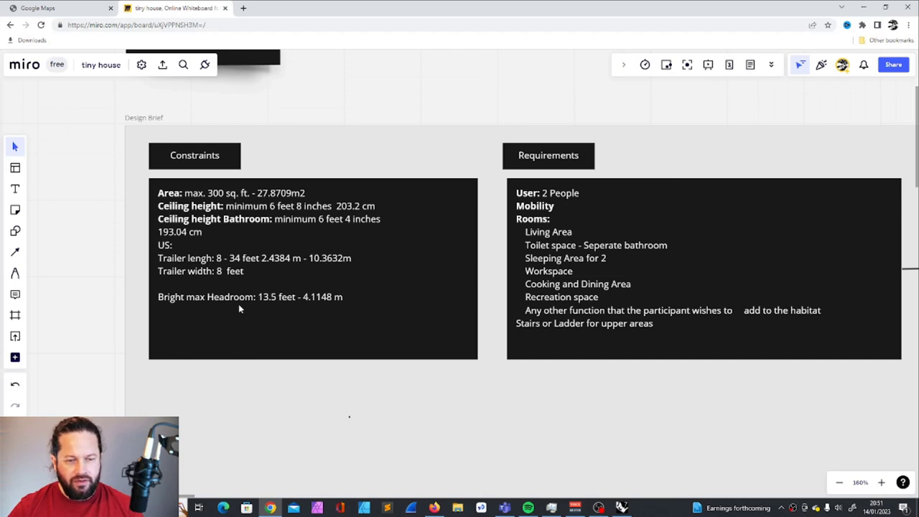
pyautogui.scroll(-2, 244, 313)
pyautogui.scroll(3, 529, 251)
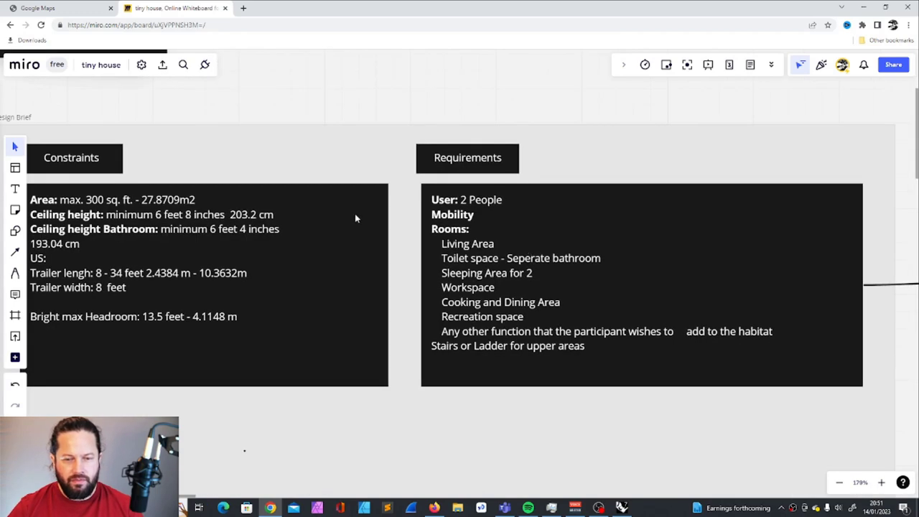
pyautogui.scroll(2, 515, 244)
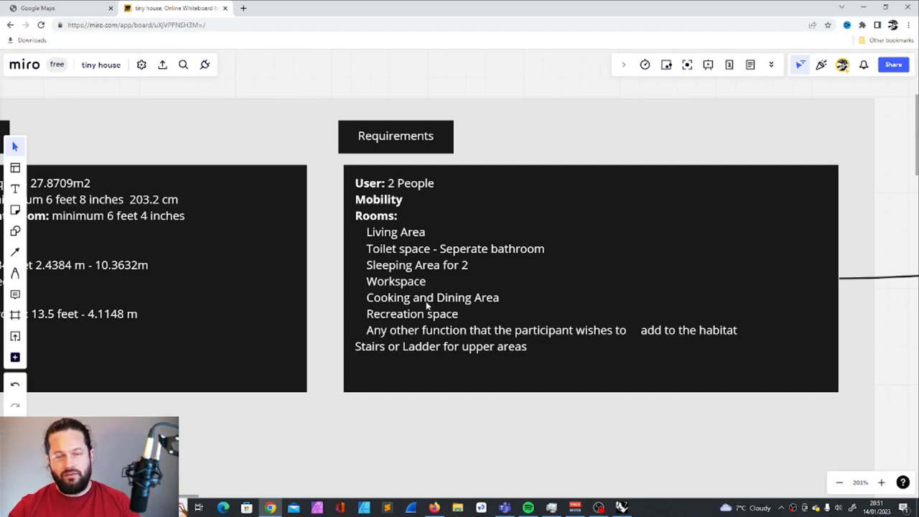
# Step: Examine the dimensions of the 10.8m, 9.6m and 8.4m trailer drawings on the board
pyautogui.scroll(-3, 427, 304)
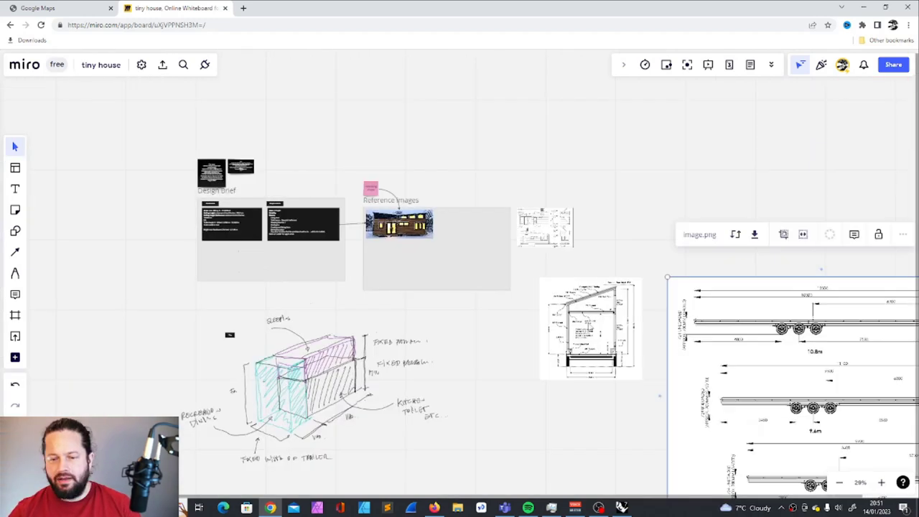
pyautogui.scroll(-2, 543, 419)
pyautogui.scroll(8, 667, 311)
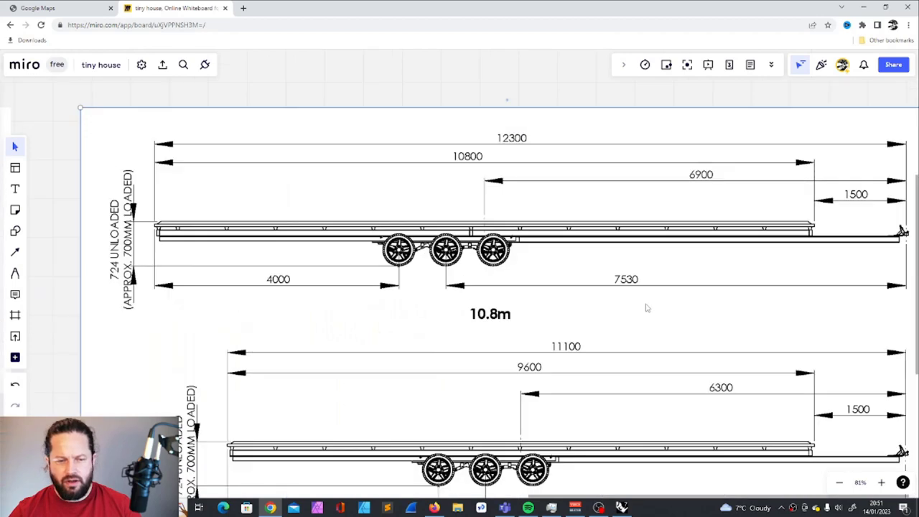
pyautogui.click(646, 308)
pyautogui.scroll(-7, 569, 306)
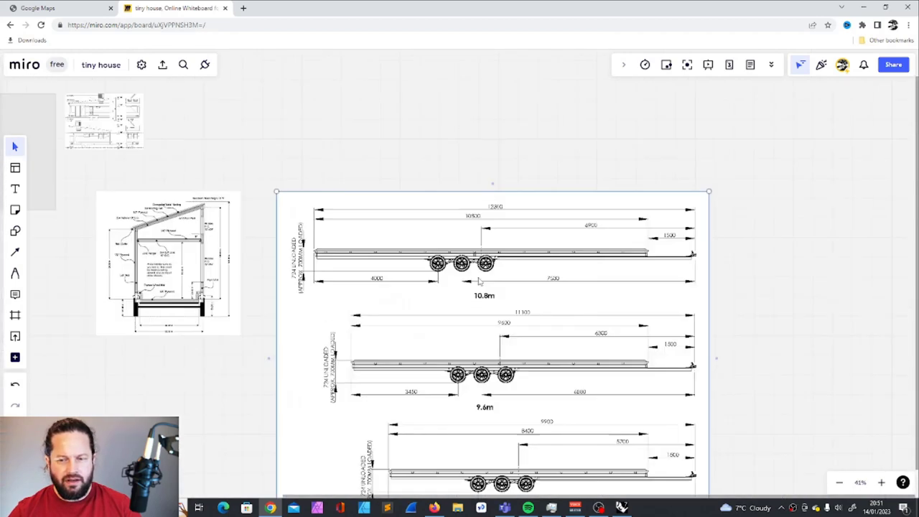
pyautogui.scroll(8, 580, 310)
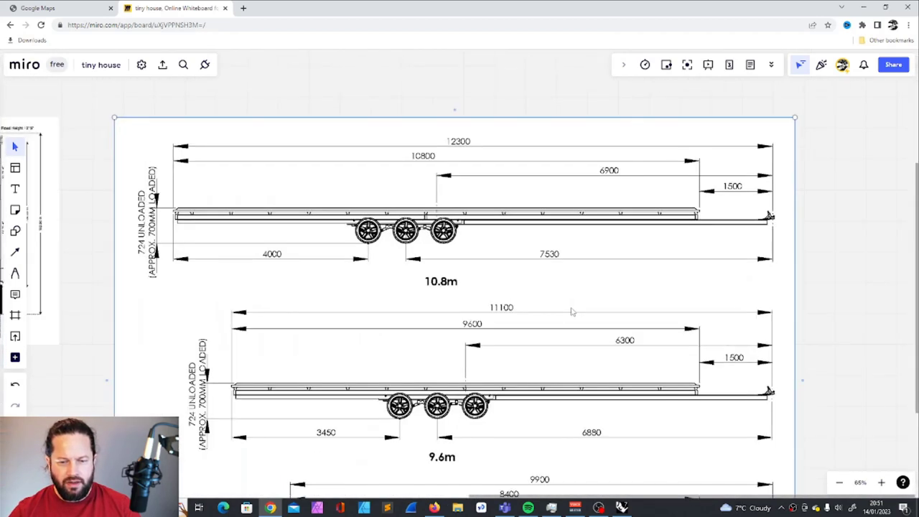
pyautogui.scroll(-5, 515, 295)
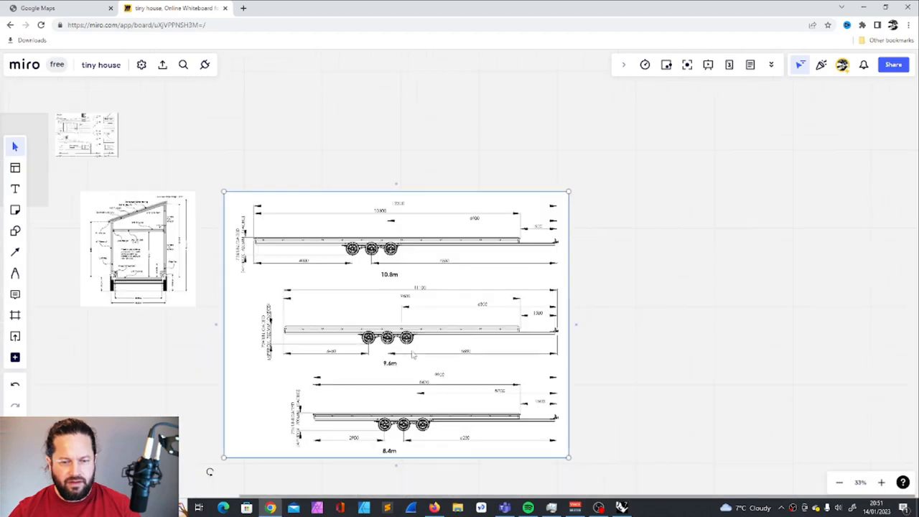
# Step: Examine the hand-drawn massing sketch with its sleeping, recreation and kitchen volumes and its fixed and variable dimensions
pyautogui.scroll(-2, 349, 281)
pyautogui.scroll(7, 154, 255)
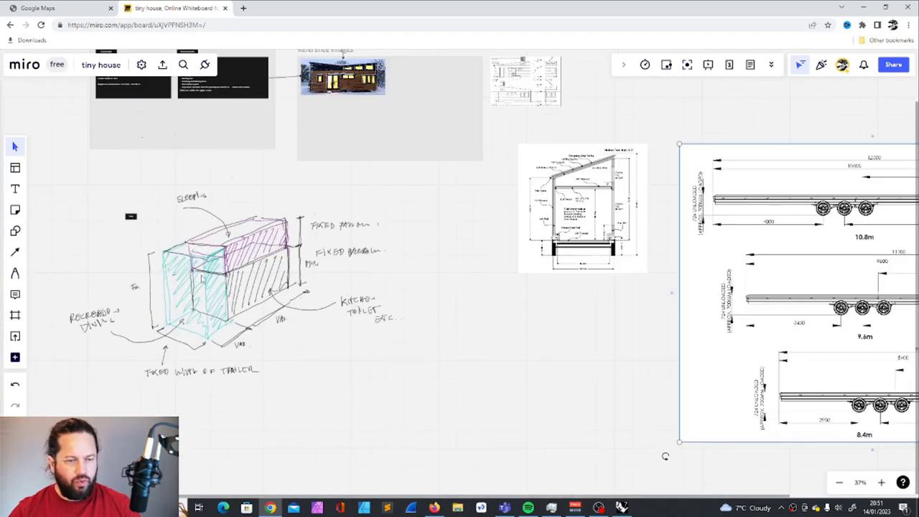
pyautogui.scroll(-2, 424, 237)
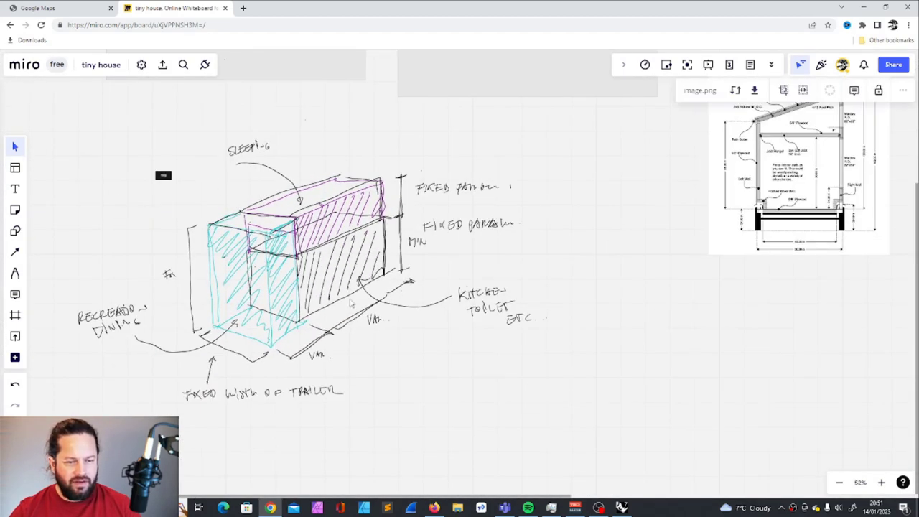
pyautogui.scroll(-2, 366, 297)
pyautogui.scroll(3, 255, 299)
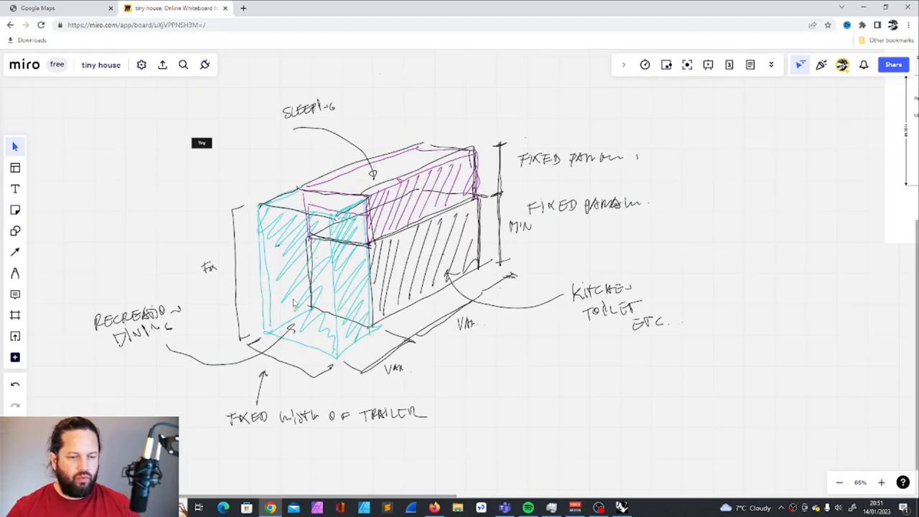
pyautogui.moveTo(335, 301); pyautogui.dragTo(335, 290, button='right')
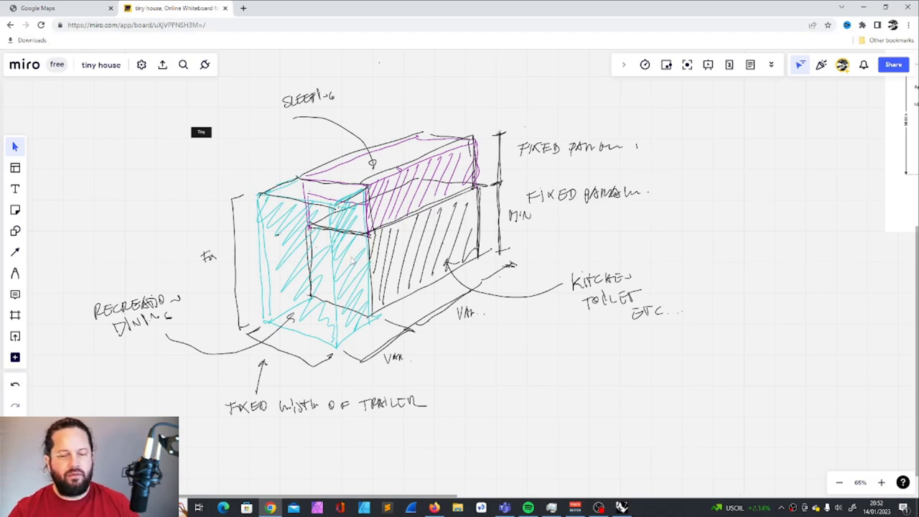
pyautogui.scroll(1, 345, 267)
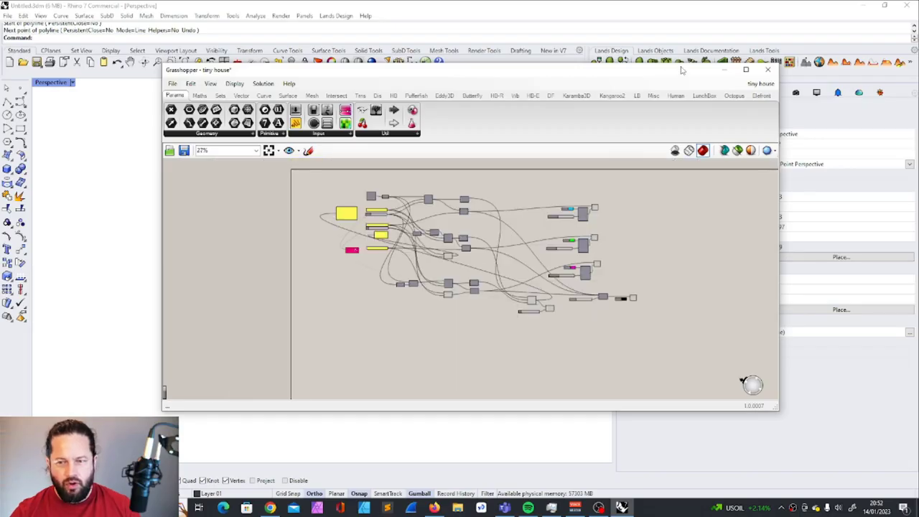
# Step: Switch to Grasshopper, move its window clear of the house model and accept the Galapagos Editor settings
pyautogui.moveTo(681, 70); pyautogui.dragTo(783, 37)
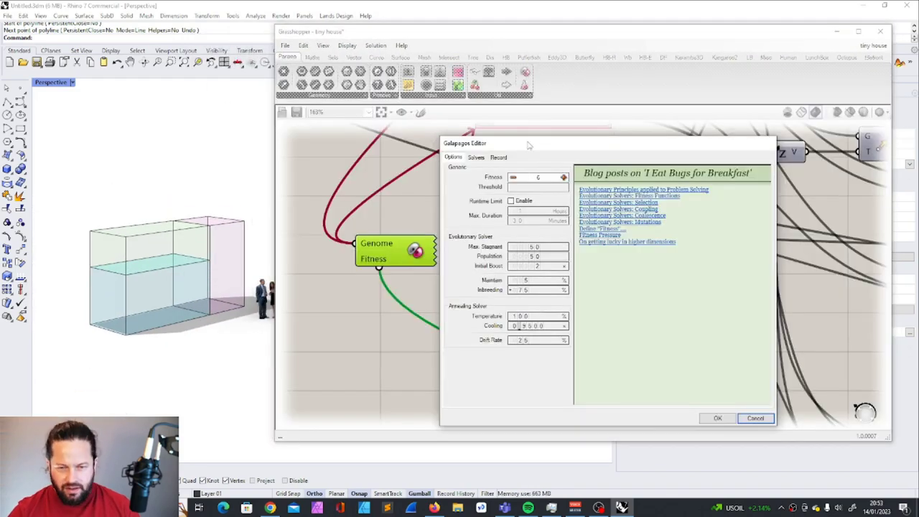
pyautogui.moveTo(527, 145); pyautogui.dragTo(543, 128)
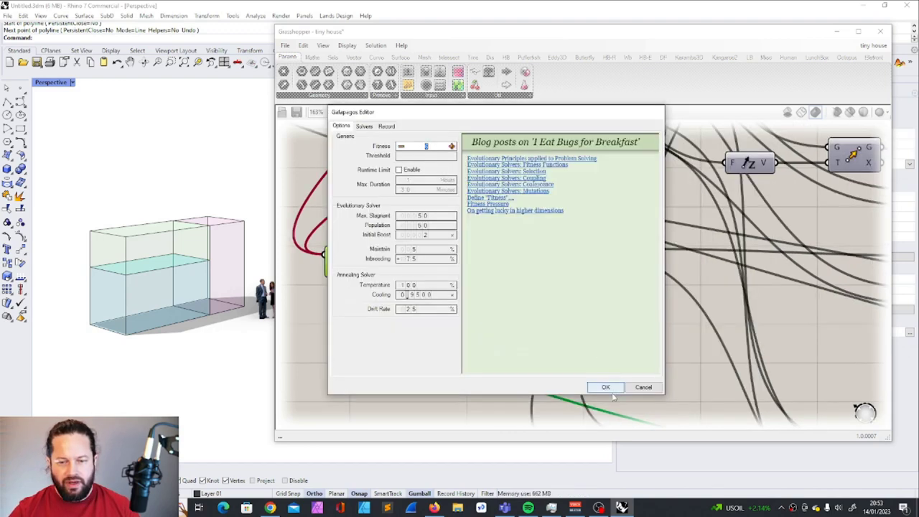
pyautogui.click(605, 389)
# Step: Check the total area panel, the Y Size and B sliders, and the combined length panel in the definition
pyautogui.scroll(-5, 498, 296)
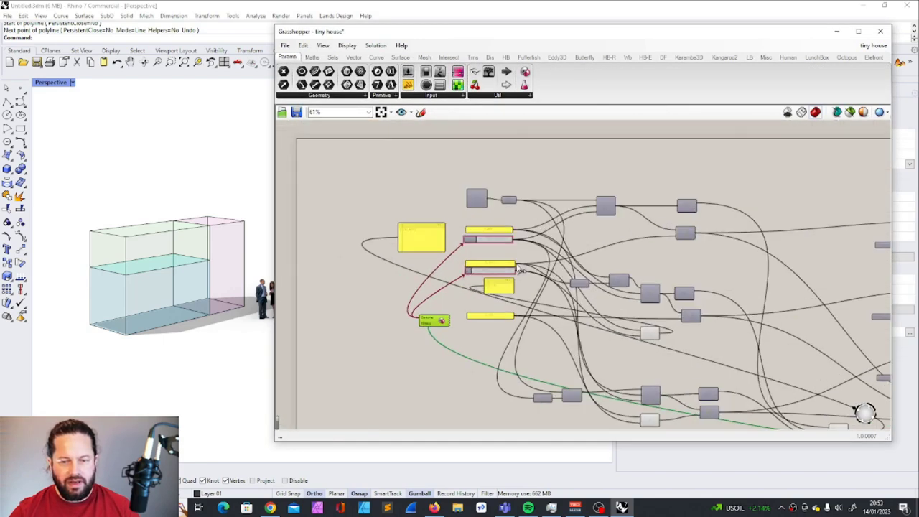
pyautogui.scroll(6, 488, 259)
pyautogui.scroll(-3, 500, 230)
pyautogui.click(384, 205)
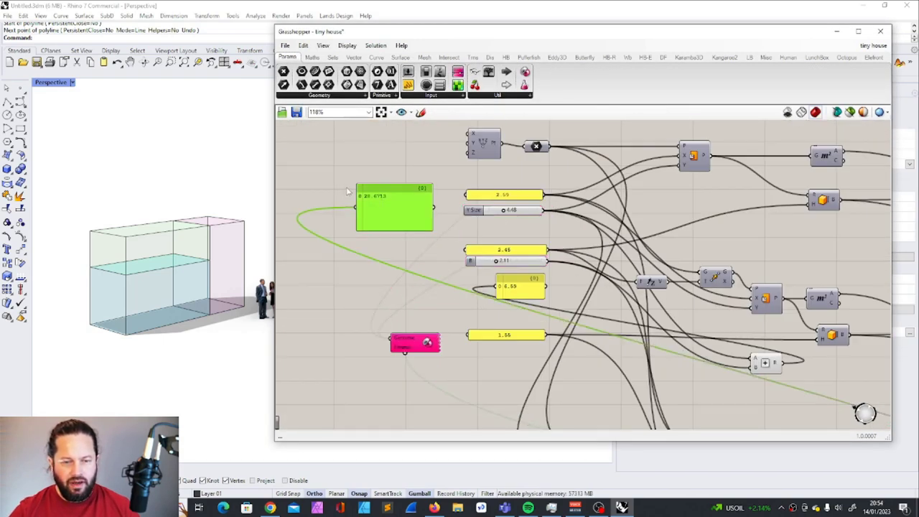
pyautogui.scroll(4, 386, 205)
pyautogui.scroll(1, 387, 206)
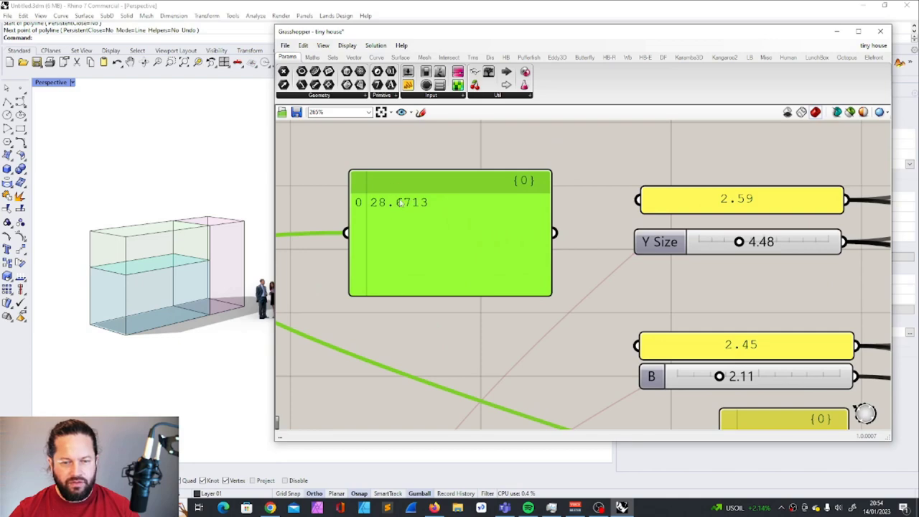
pyautogui.scroll(-3, 396, 204)
pyautogui.scroll(-3, 398, 200)
pyautogui.scroll(5, 478, 248)
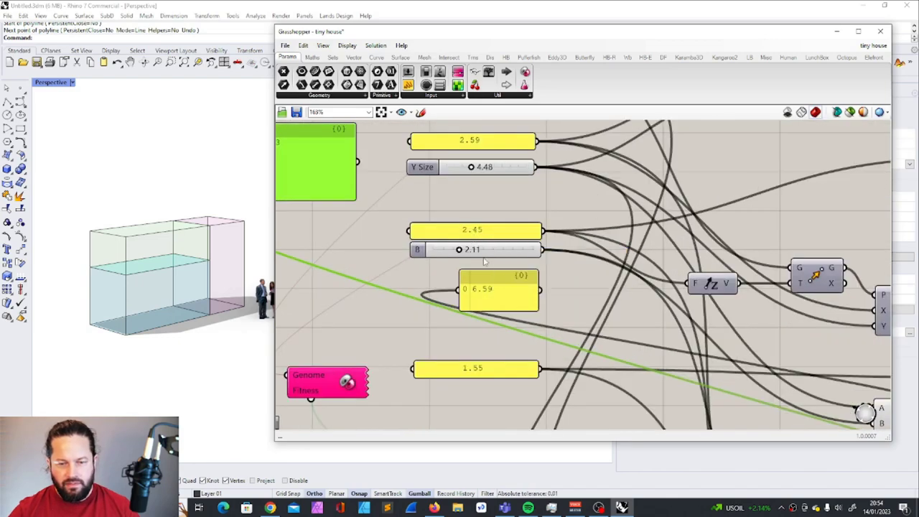
pyautogui.click(488, 284)
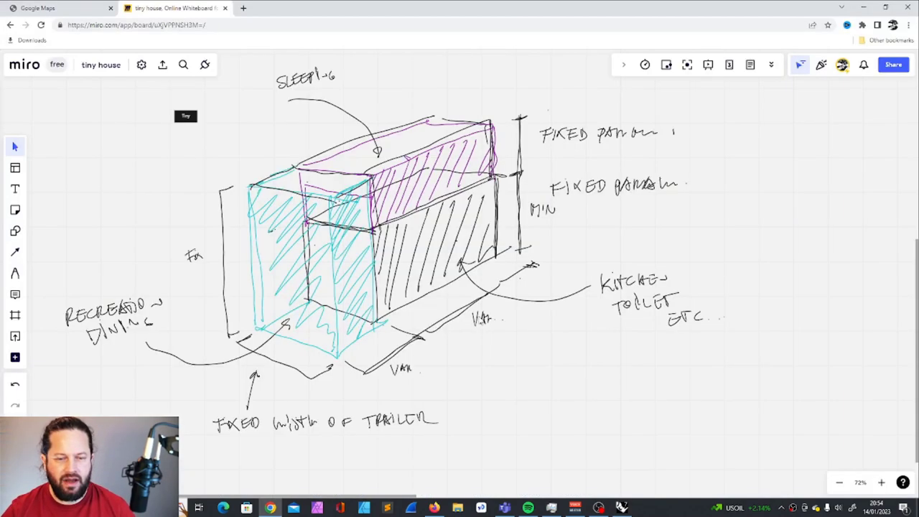
# Step: Switch to the Miro board and check the lengths of the 9.6m and 8.4m trailer drawings
pyautogui.scroll(-5, 539, 349)
pyautogui.scroll(5, 672, 313)
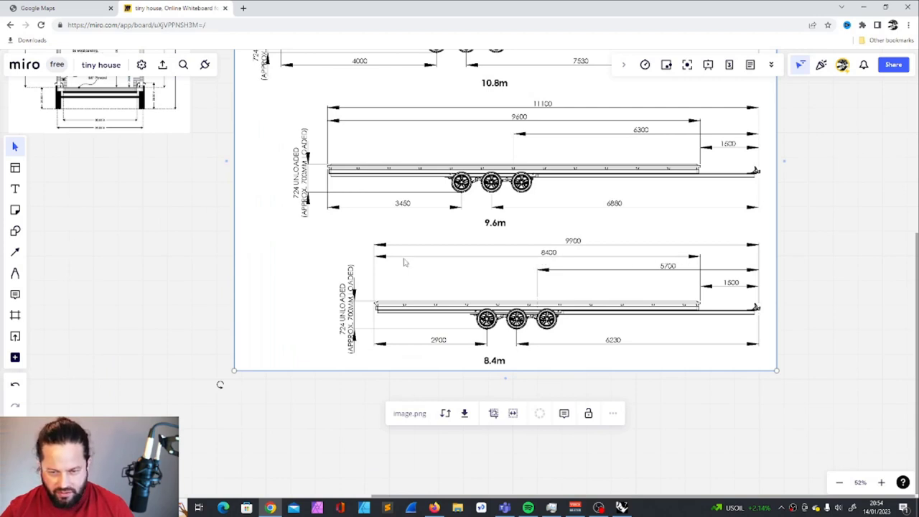
pyautogui.scroll(-3, 379, 300)
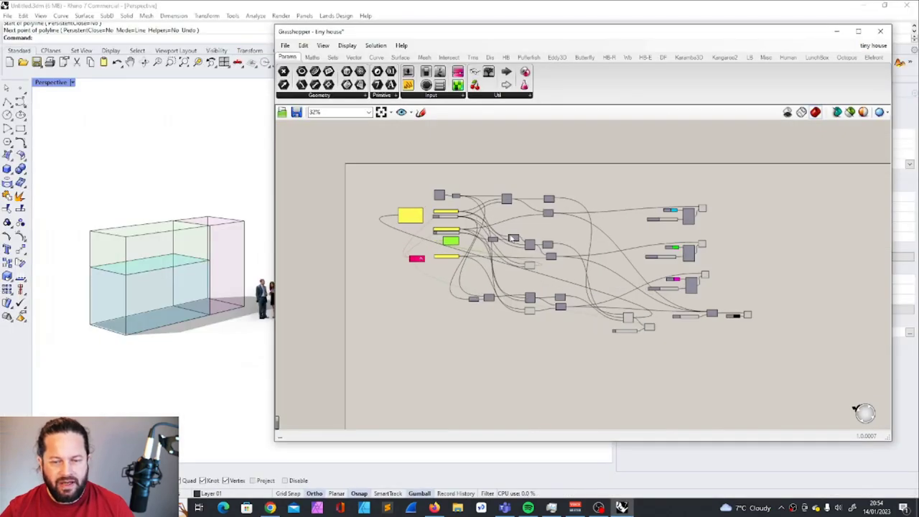
# Step: Switch to Grasshopper and duplicate the tiny house definition's components below the original, without the Galapagos component
pyautogui.scroll(2, 512, 237)
pyautogui.scroll(-5, 511, 269)
pyautogui.moveTo(421, 190); pyautogui.dragTo(632, 291)
pyautogui.keyDown('alt'); pyautogui.moveTo(505, 228); pyautogui.dragTo(504, 319); pyautogui.keyUp('alt')
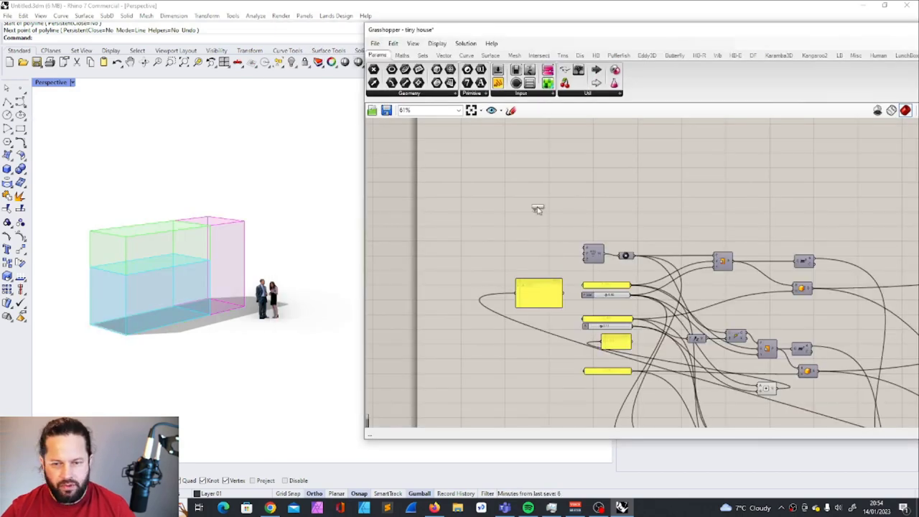
# Step: Offset the duplicated house by feeding its base point's X input from an X coordinate slider set to 10
pyautogui.moveTo(537, 209); pyautogui.dragTo(522, 211)
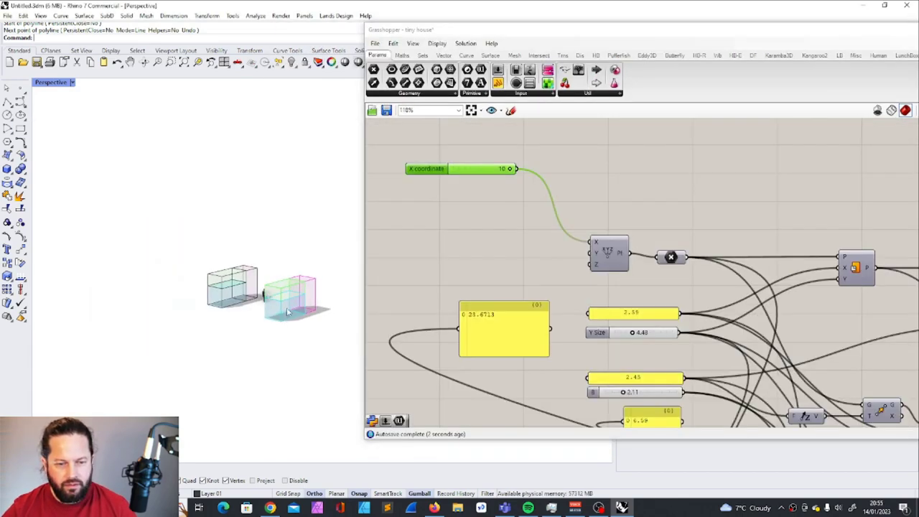
pyautogui.scroll(5, 260, 269)
pyautogui.scroll(-4, 314, 164)
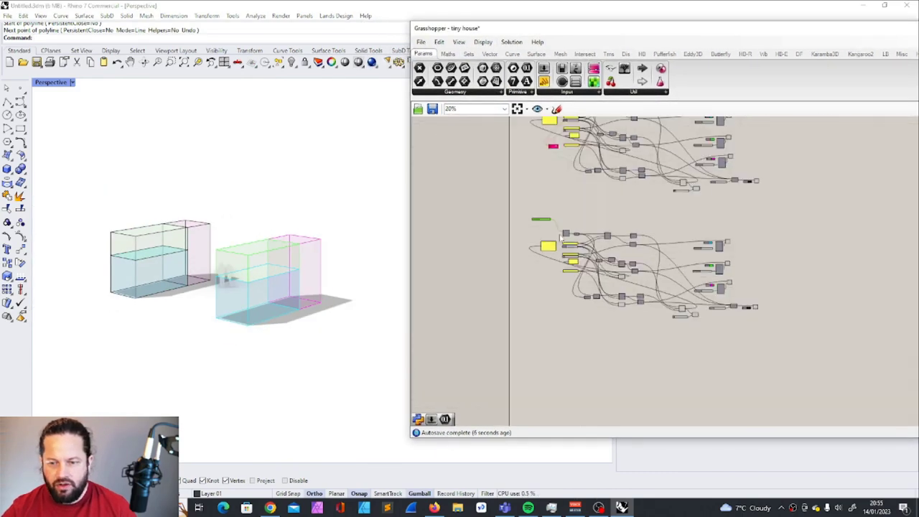
pyautogui.scroll(4, 617, 260)
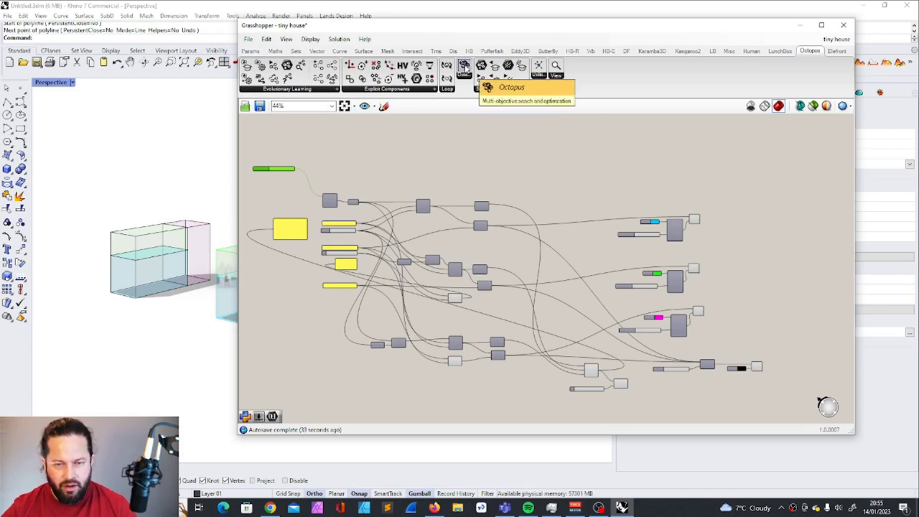
# Step: Place the Octopus component above the duplicated definition and delete the large panel beside its input values
pyautogui.moveTo(463, 66); pyautogui.dragTo(574, 146)
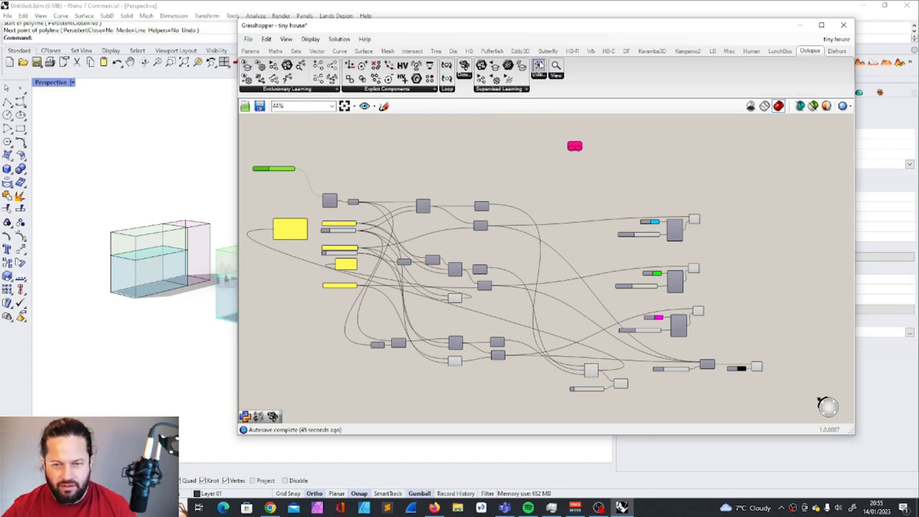
pyautogui.scroll(1, 638, 145)
pyautogui.scroll(3, 639, 144)
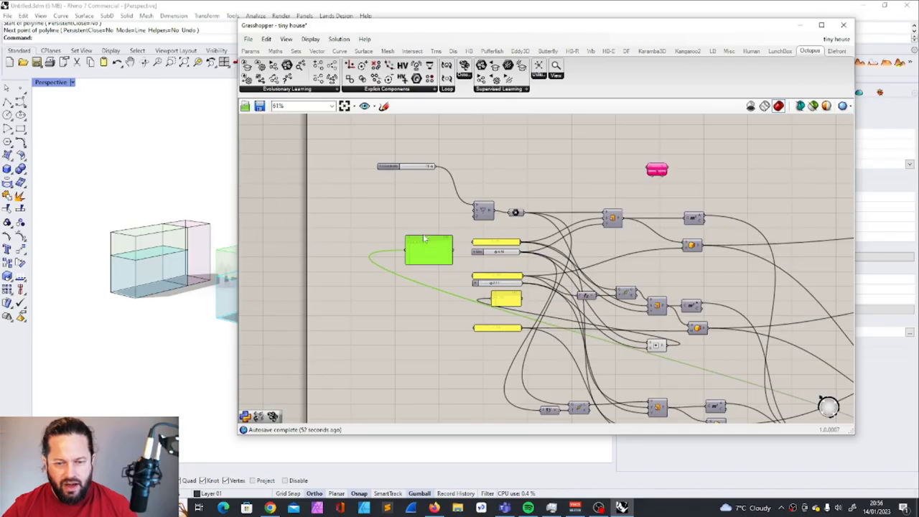
pyautogui.press('Delete')
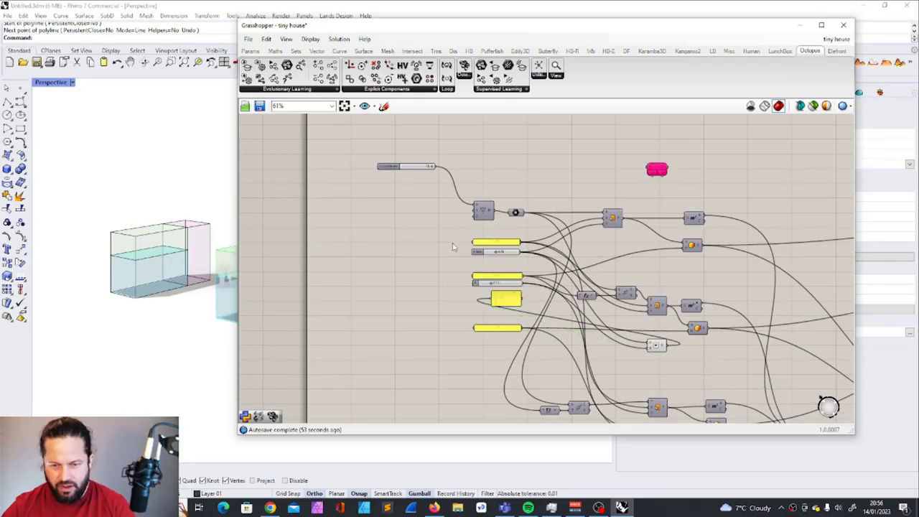
# Step: Delete the number sliders feeding the three coloured preview groups in the duplicated definition
pyautogui.scroll(-4, 472, 190)
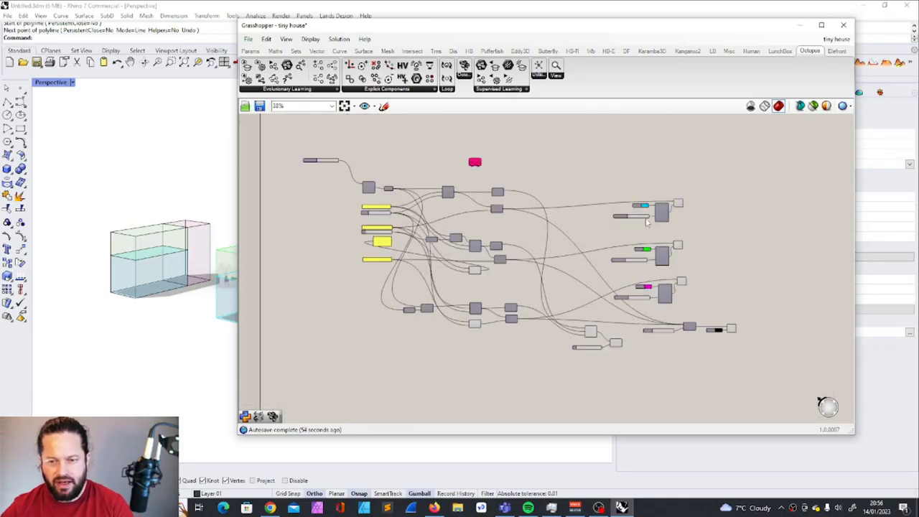
pyautogui.moveTo(600, 182); pyautogui.dragTo(630, 260)
pyautogui.press('Delete')
pyautogui.click(617, 308)
pyautogui.press('Delete')
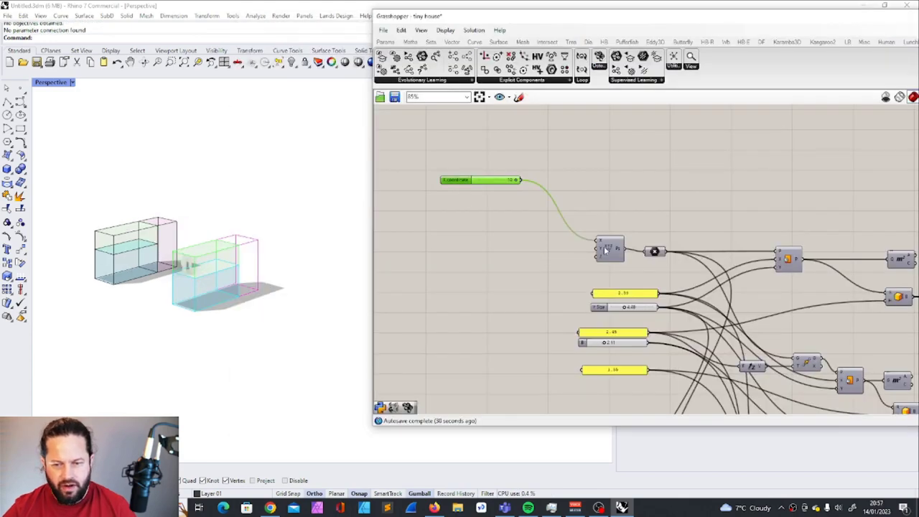
# Step: Move the duplicated house's base point component beside the X coordinate slider and turn on its preview
pyautogui.moveTo(604, 250); pyautogui.dragTo(551, 188)
pyautogui.rightClick(558, 184)
pyautogui.click(587, 202)
pyautogui.moveTo(174, 350); pyautogui.dragTo(177, 351, button='right')
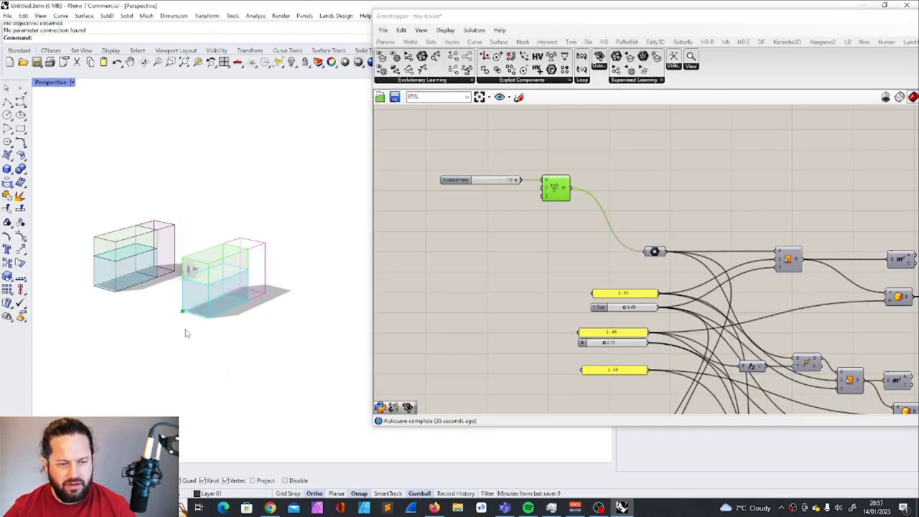
pyautogui.scroll(5, 187, 334)
pyautogui.scroll(-4, 171, 298)
# Step: Rearrange the first volume's rectangle, area and box components into a compact group level with the base point
pyautogui.click(701, 240)
pyautogui.moveTo(563, 219); pyautogui.dragTo(587, 173)
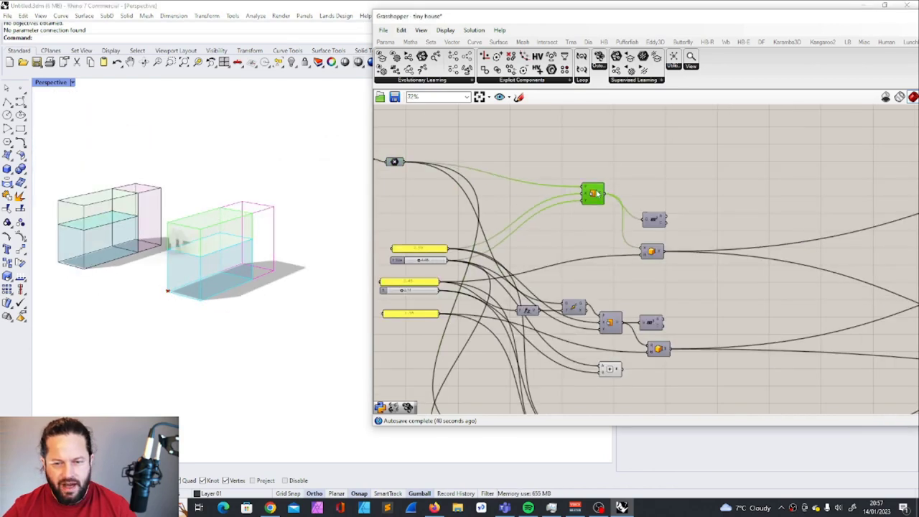
pyautogui.moveTo(654, 222); pyautogui.dragTo(759, 171)
pyautogui.moveTo(651, 250); pyautogui.dragTo(641, 187)
pyautogui.click(582, 172)
pyautogui.moveTo(587, 171); pyautogui.dragTo(596, 170)
pyautogui.moveTo(759, 168); pyautogui.dragTo(632, 165)
pyautogui.click(651, 198)
pyautogui.click(636, 188)
pyautogui.click(631, 248)
pyautogui.scroll(1, 630, 248)
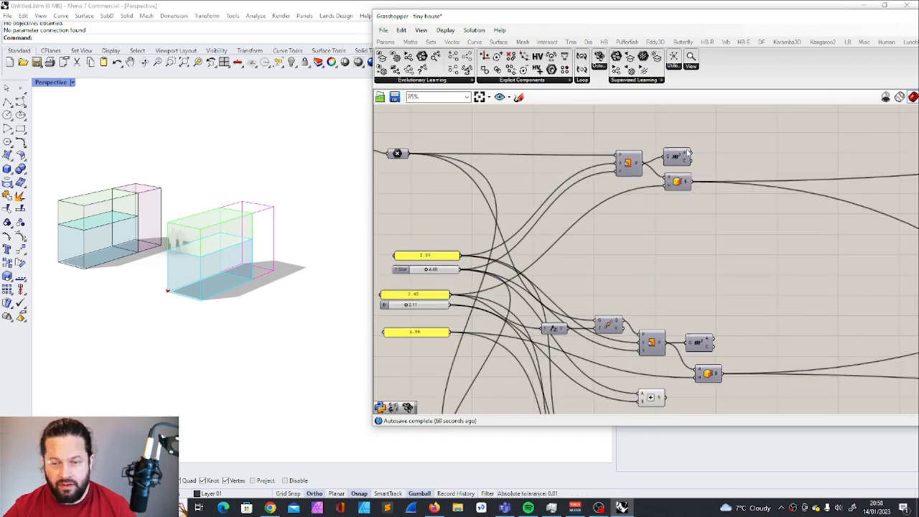
# Step: Move the Y Size slider up closer beneath the 2.59 panel
pyautogui.moveTo(610, 171); pyautogui.dragTo(682, 145, button='right')
pyautogui.moveTo(515, 231)
pyautogui.mouseDown()
pyautogui.moveTo(515, 206)
pyautogui.moveTo(516, 225)
pyautogui.mouseUp()
pyautogui.scroll(3, 501, 226)
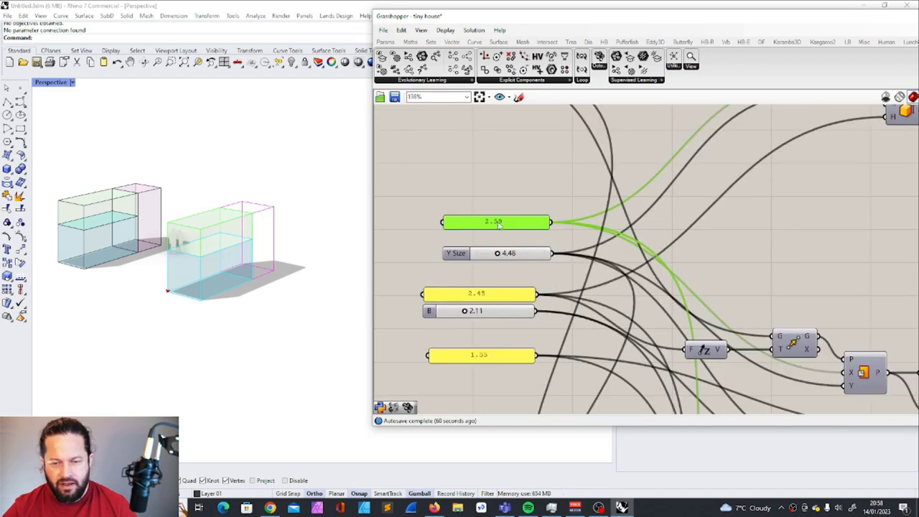
pyautogui.moveTo(460, 255); pyautogui.dragTo(457, 247)
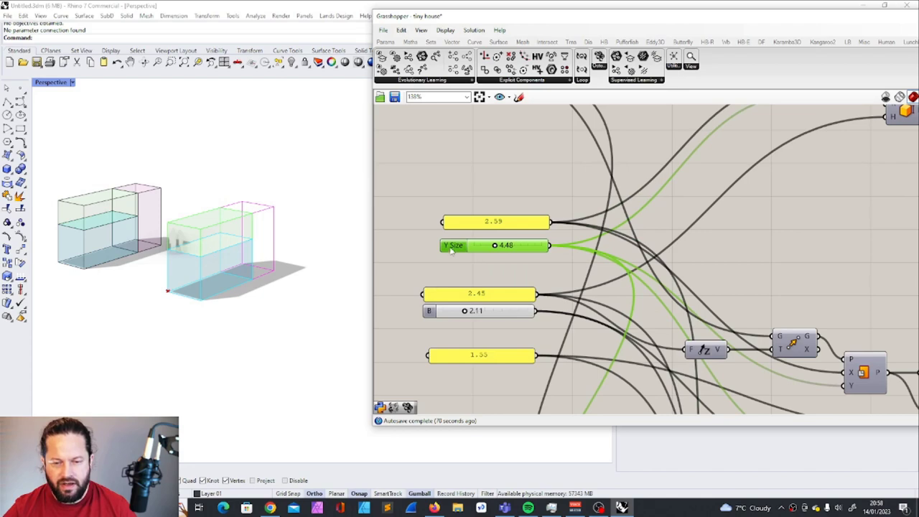
pyautogui.click(487, 258)
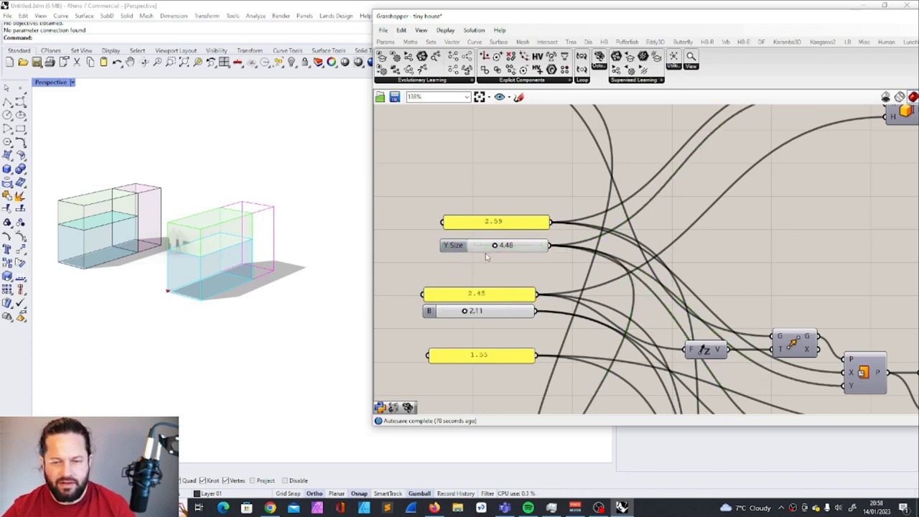
pyautogui.scroll(2, 490, 253)
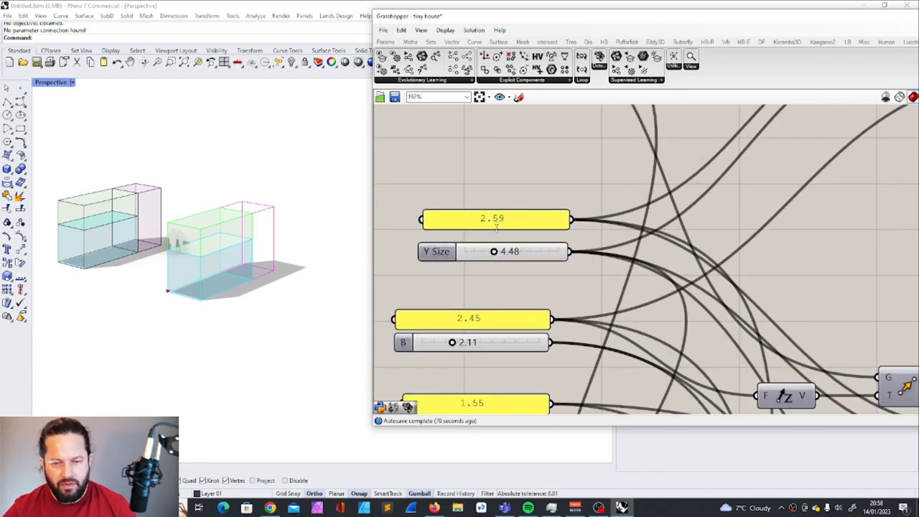
pyautogui.moveTo(503, 254); pyautogui.dragTo(502, 258, button='right')
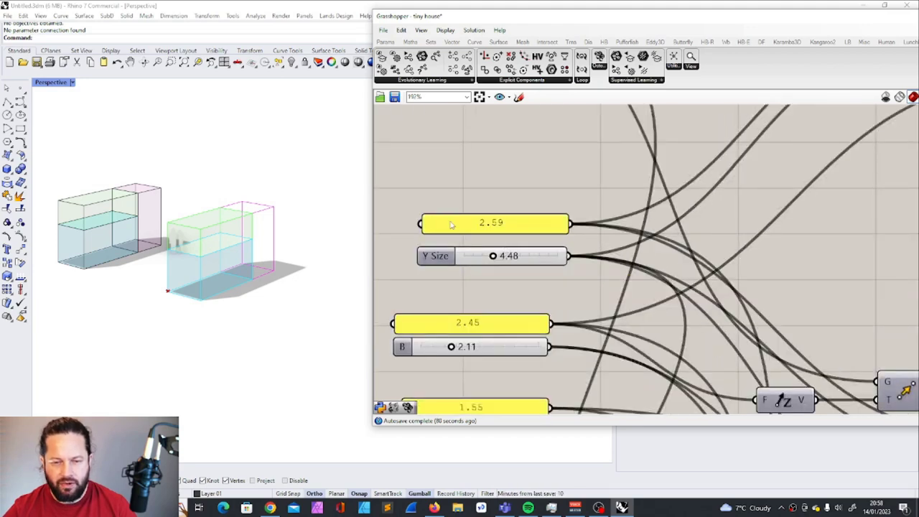
# Step: Name the 2.59 panel Min Height
pyautogui.rightClick(456, 225)
pyautogui.write('Min Height')
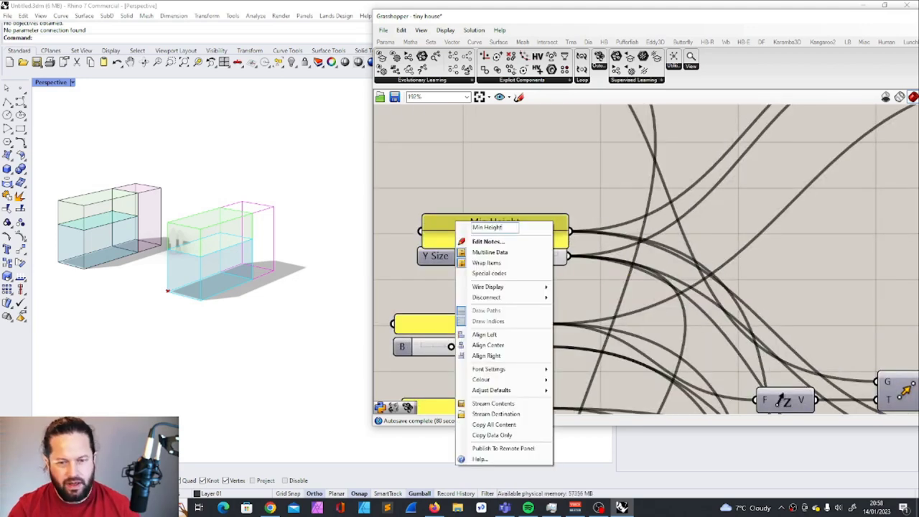
pyautogui.press('Return')
# Step: Try a Y Size slider value of 6.12 on the duplicated house
pyautogui.click(474, 234)
pyautogui.click(439, 256)
pyautogui.scroll(-3, 453, 233)
pyautogui.scroll(3, 441, 223)
pyautogui.click(458, 209)
pyautogui.moveTo(442, 251); pyautogui.dragTo(502, 250)
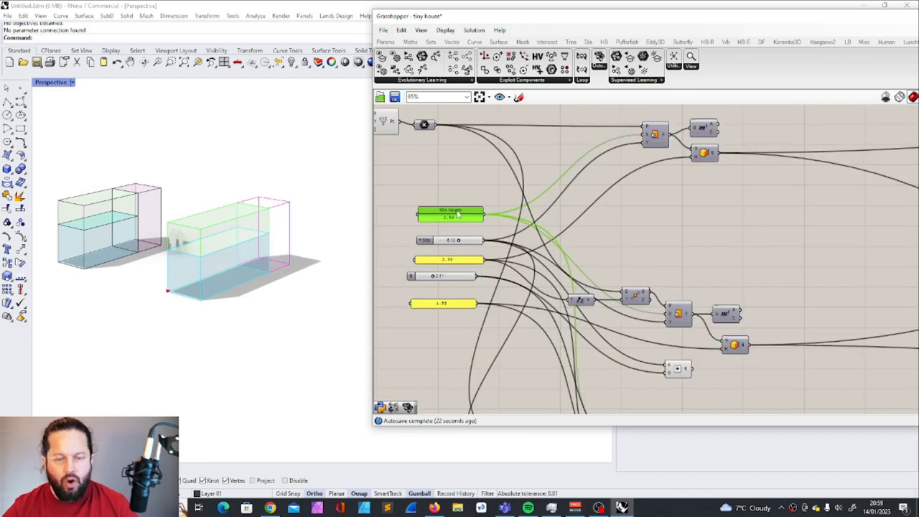
# Step: Rename the panel holding 2.59 as Min. Width
pyautogui.scroll(3, 459, 214)
pyautogui.scroll(-1, 458, 212)
pyautogui.scroll(2, 458, 212)
pyautogui.rightClick(479, 212)
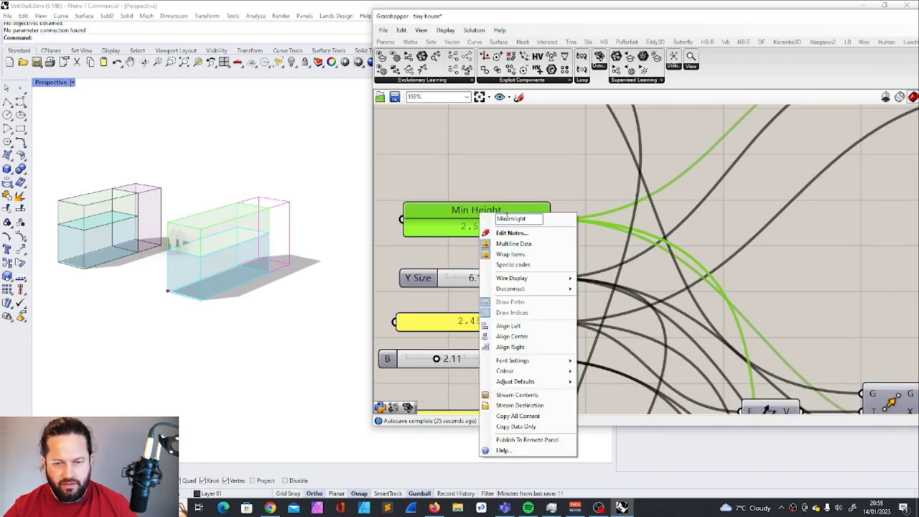
pyautogui.moveTo(530, 219); pyautogui.dragTo(432, 208)
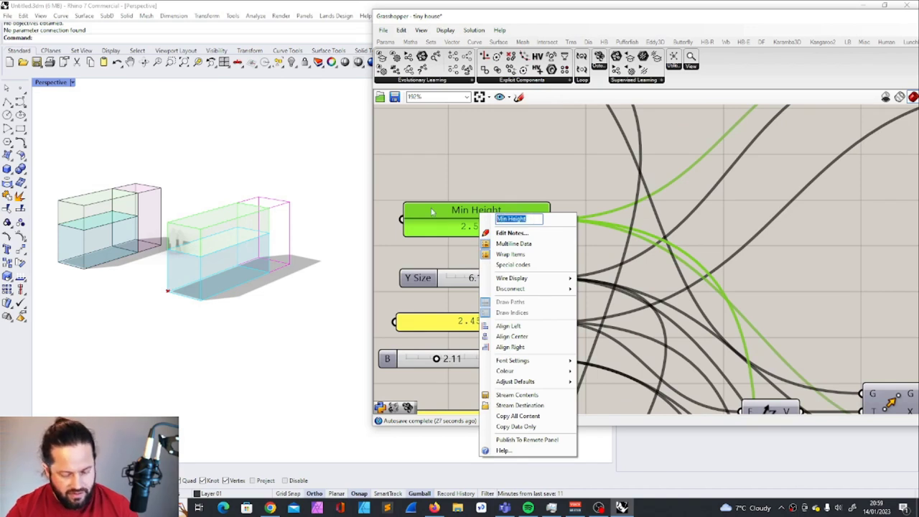
pyautogui.write('Min Width')
pyautogui.click(506, 219)
pyautogui.write('.')
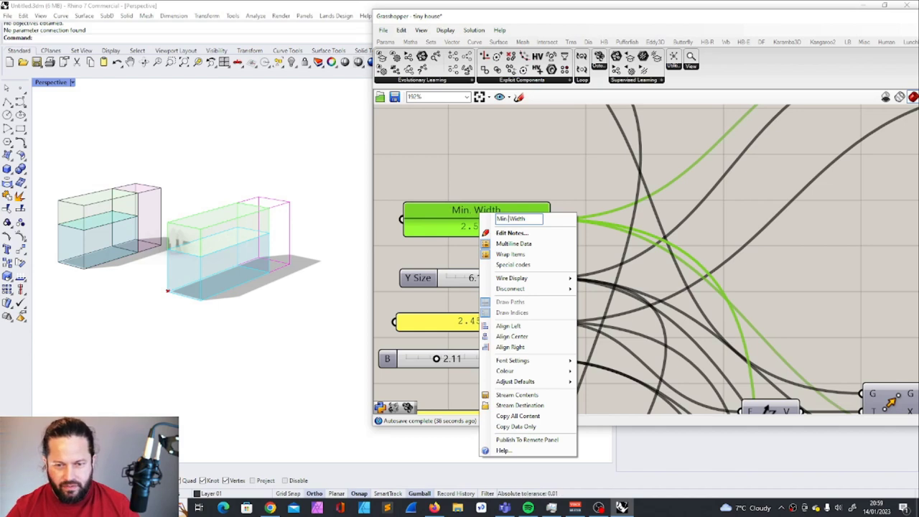
pyautogui.click(449, 185)
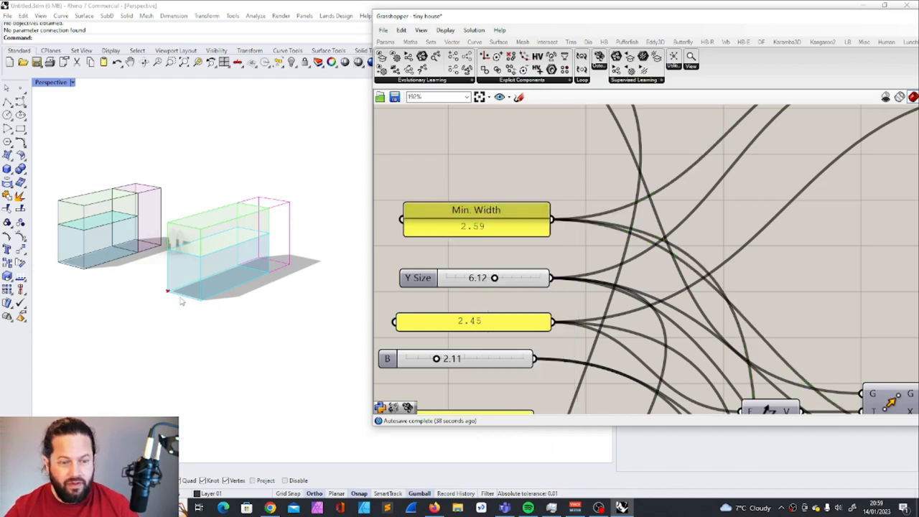
# Step: Inspect the duplicated house's width in the Rhino viewport and shift the Min. Width panel slightly up
pyautogui.scroll(-5, 201, 295)
pyautogui.moveTo(201, 295); pyautogui.dragTo(197, 327, button='right')
pyautogui.scroll(7, 197, 327)
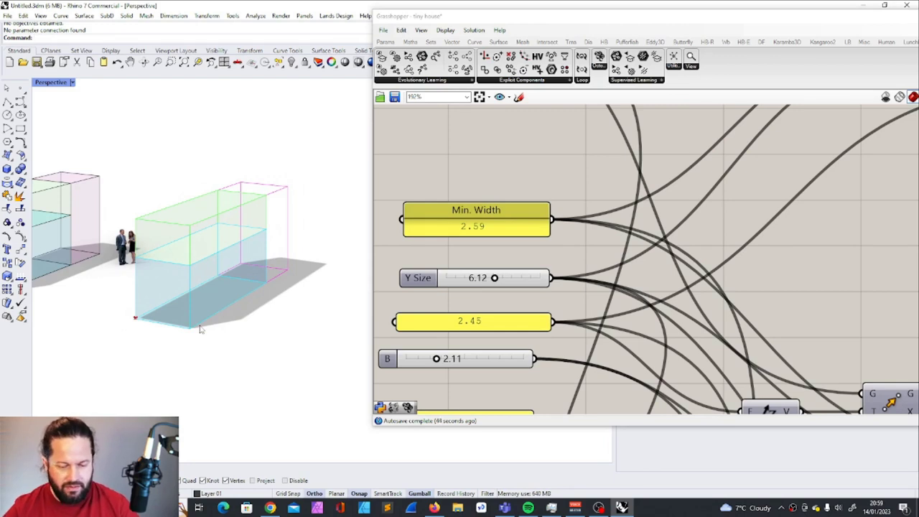
pyautogui.click(467, 219)
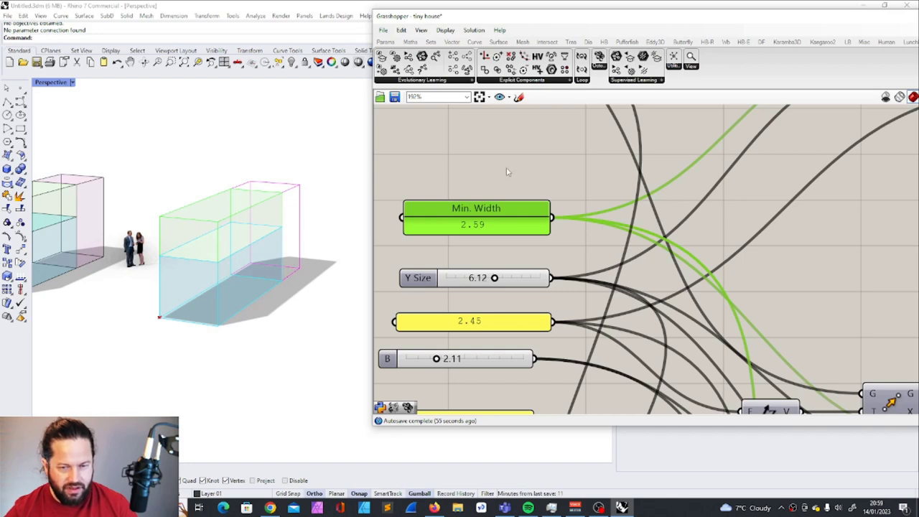
pyautogui.moveTo(474, 204); pyautogui.dragTo(472, 196)
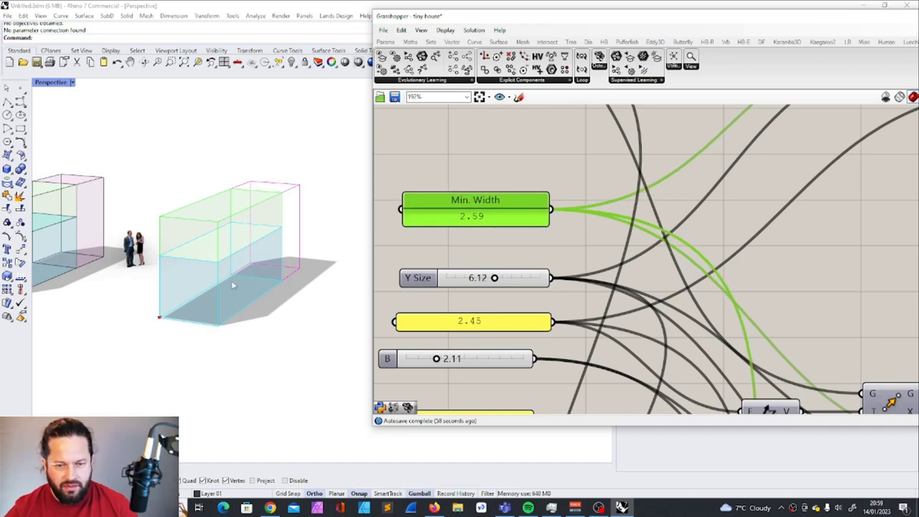
# Step: Set the Y Size slider to 5.06 and rename it Length Kitchen
pyautogui.scroll(-3, 485, 201)
pyautogui.scroll(3, 485, 203)
pyautogui.moveTo(485, 203)
pyautogui.mouseDown()
pyautogui.moveTo(484, 181)
pyautogui.moveTo(480, 213)
pyautogui.mouseUp()
pyautogui.moveTo(494, 273); pyautogui.dragTo(492, 260)
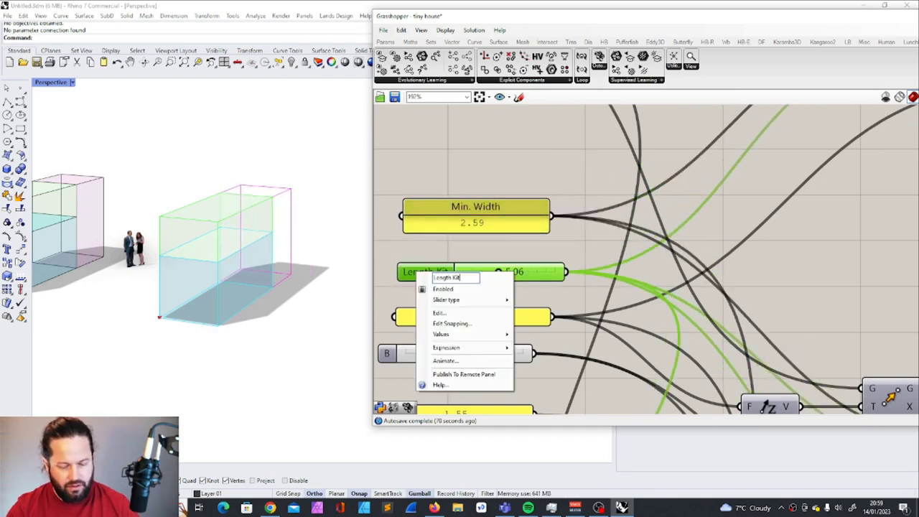
pyautogui.write('chen')
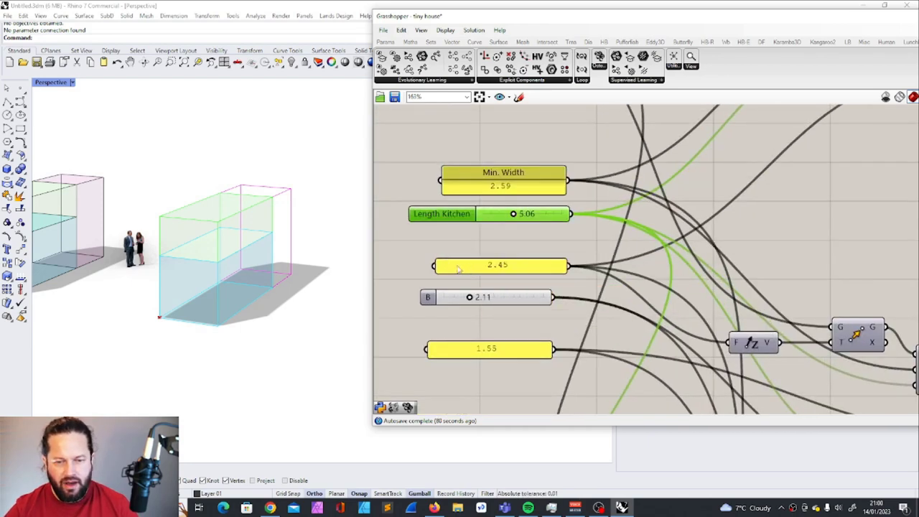
# Step: Move the 2.45 panel up beneath the Length Kitchen slider and name it Min. Height
pyautogui.moveTo(458, 269)
pyautogui.mouseDown()
pyautogui.moveTo(437, 240)
pyautogui.moveTo(453, 253)
pyautogui.mouseUp()
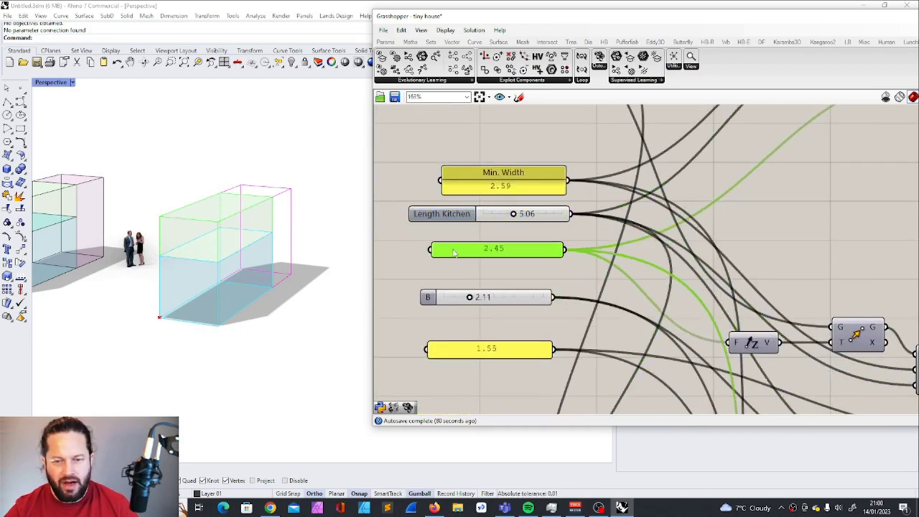
pyautogui.rightClick(453, 252)
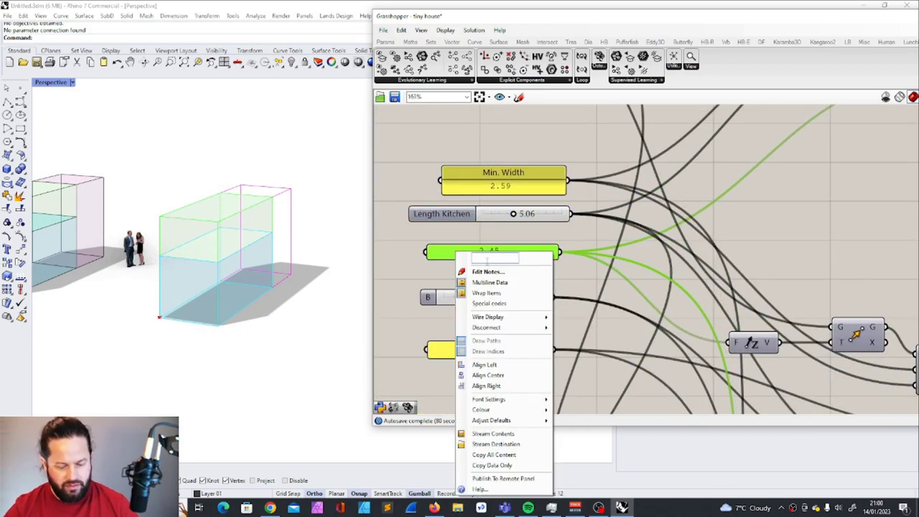
pyautogui.write('Min. Height')
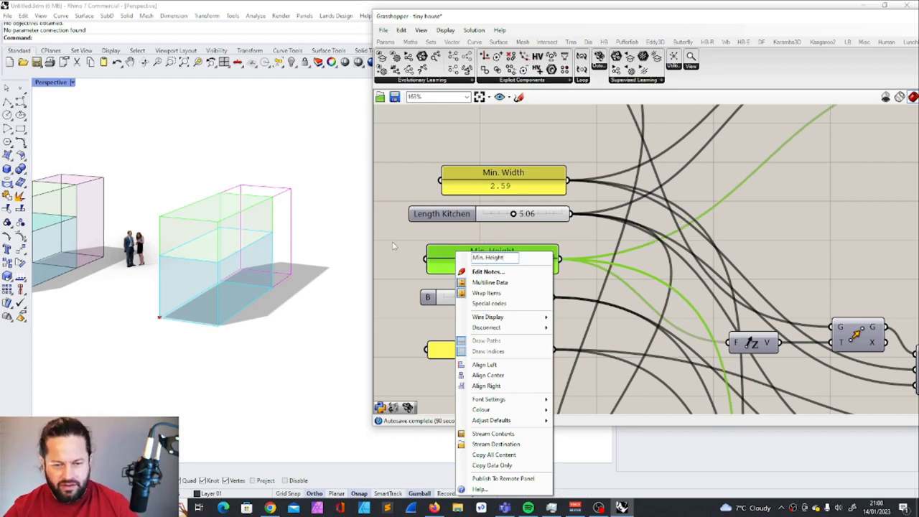
pyautogui.press('Return')
# Step: Rename the B slider Dining Length and move the 1.55 panel up directly beneath it
pyautogui.scroll(-2, 557, 309)
pyautogui.moveTo(259, 253); pyautogui.dragTo(236, 246, button='right')
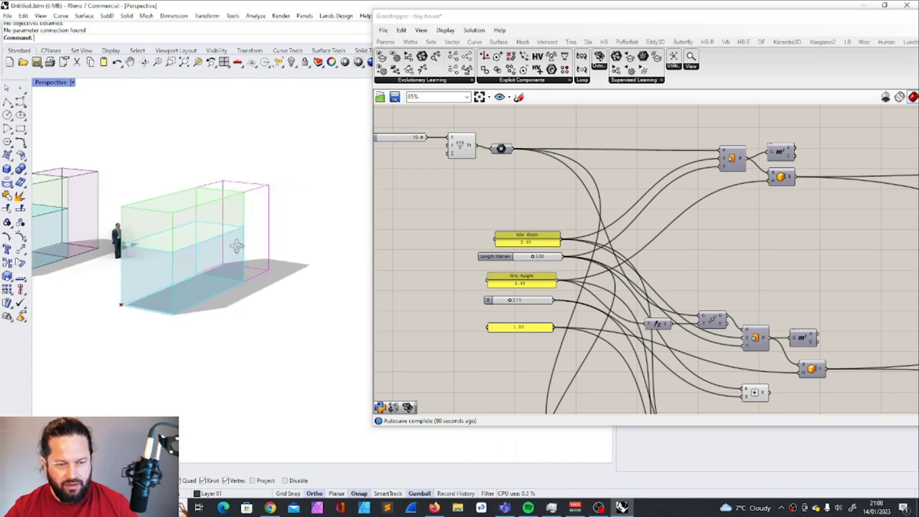
pyautogui.scroll(5, 514, 299)
pyautogui.moveTo(551, 304); pyautogui.dragTo(556, 310)
pyautogui.moveTo(550, 363); pyautogui.dragTo(549, 346)
pyautogui.moveTo(508, 310)
pyautogui.mouseDown()
pyautogui.moveTo(573, 310)
pyautogui.moveTo(521, 309)
pyautogui.mouseUp()
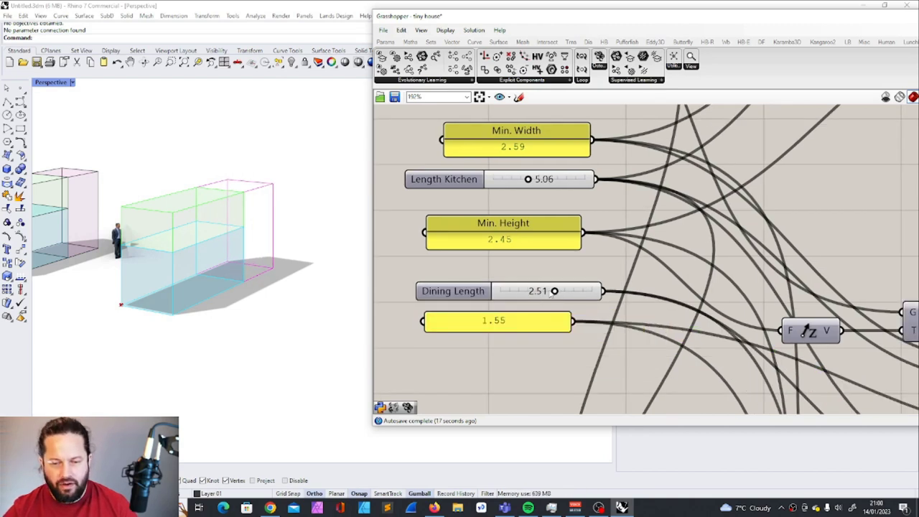
# Step: Set the Dining Length slider to 2.00
pyautogui.moveTo(554, 290); pyautogui.dragTo(496, 294)
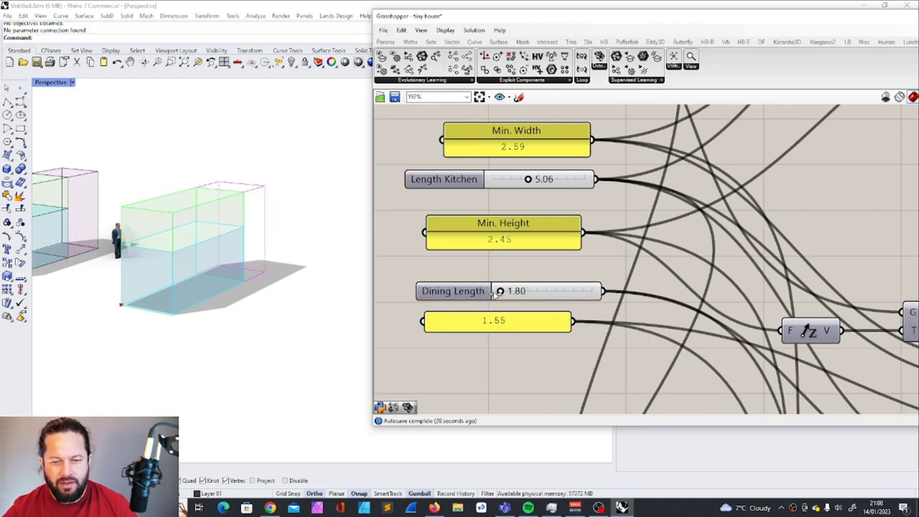
pyautogui.doubleClick(537, 295)
pyautogui.press('Right')
pyautogui.press('BackSpace')
pyautogui.press('BackSpace')
pyautogui.press('BackSpace')
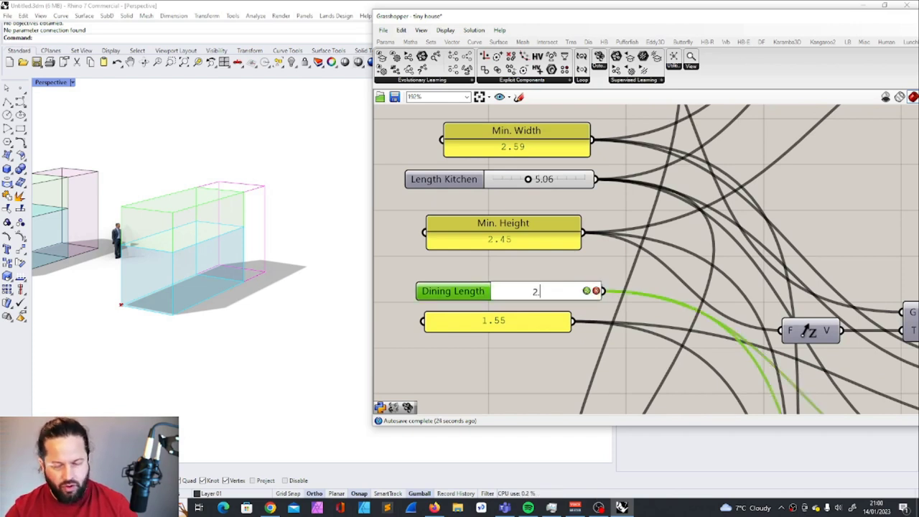
pyautogui.write('2.')
pyautogui.press('Return')
# Step: Set the Length Kitchen slider to 3.00
pyautogui.moveTo(528, 179); pyautogui.dragTo(503, 179)
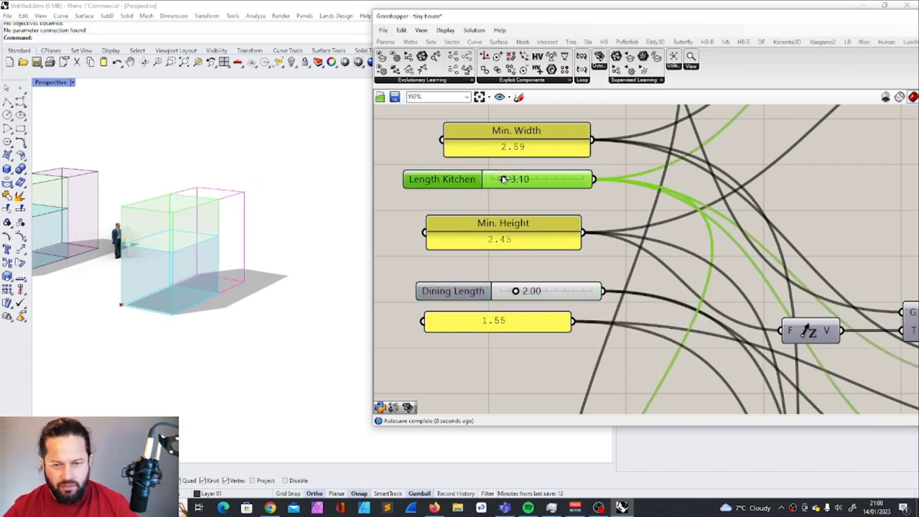
pyautogui.doubleClick(524, 179)
pyautogui.write('3')
pyautogui.press('Return')
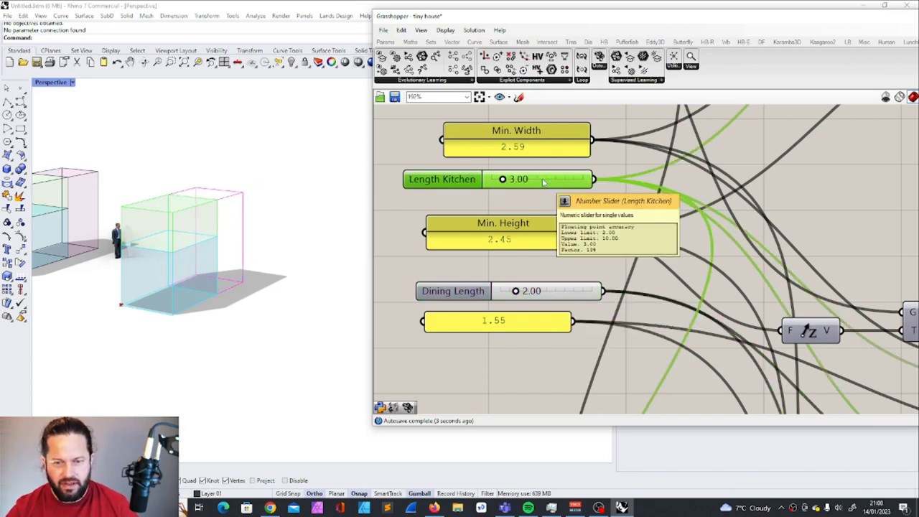
# Step: Set the minimum of the Length Kitchen slider to 3 and the minimum of the Dining Length slider to 2
pyautogui.doubleClick(451, 180)
pyautogui.doubleClick(489, 196)
pyautogui.click(457, 274)
pyautogui.doubleClick(453, 291)
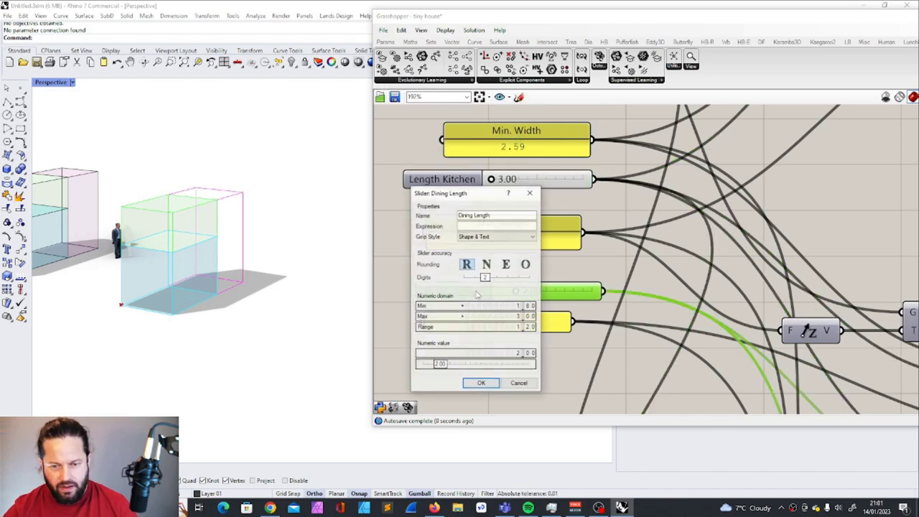
pyautogui.doubleClick(507, 306)
pyautogui.write('2')
pyautogui.press('Return')
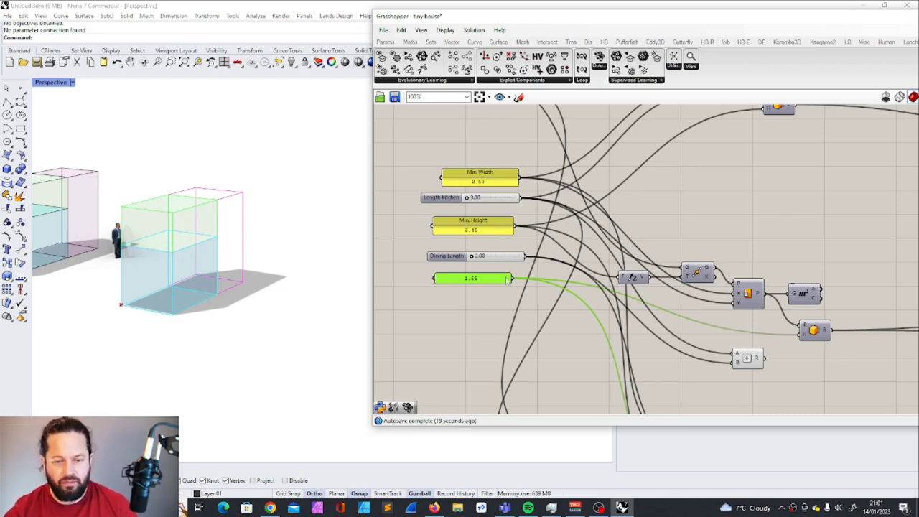
# Step: Nudge the 1.55 panel into line below the Dining Length slider and select the five dimension inputs together
pyautogui.moveTo(458, 280); pyautogui.dragTo(455, 285)
pyautogui.scroll(-3, 415, 260)
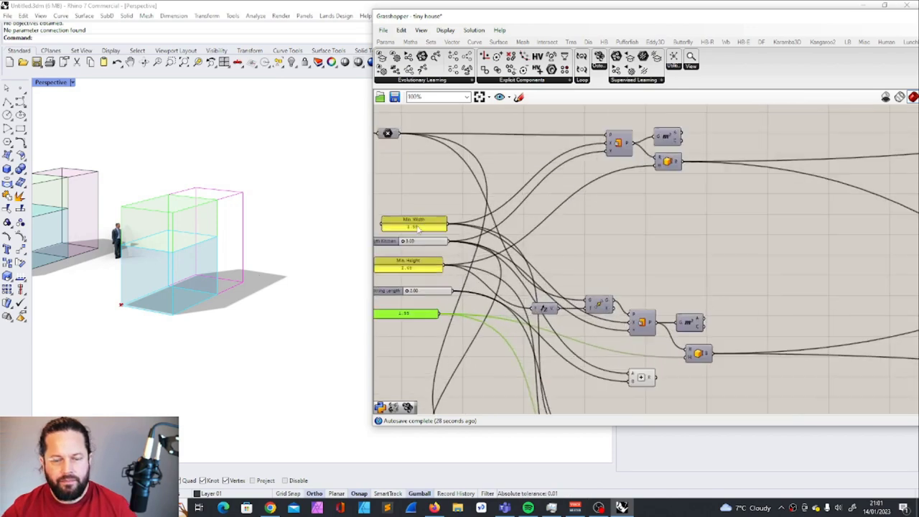
pyautogui.moveTo(394, 198); pyautogui.dragTo(477, 291)
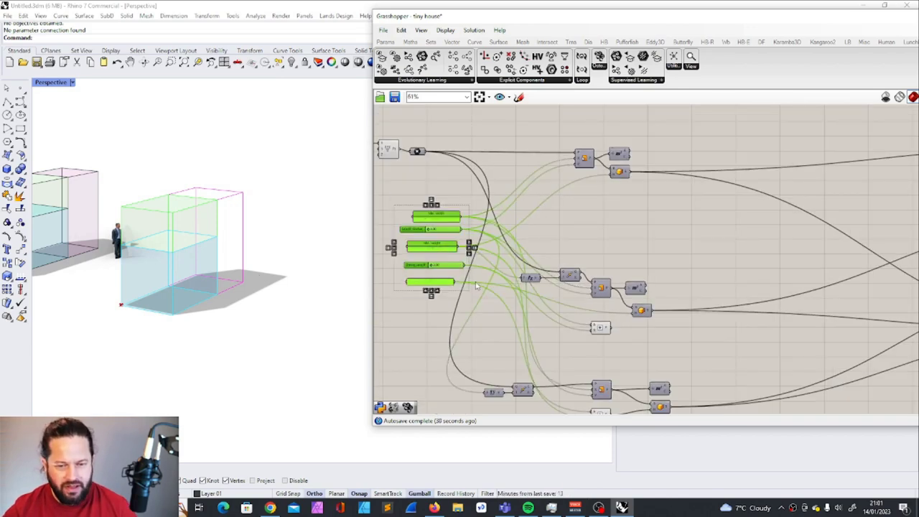
pyautogui.click(589, 245)
# Step: Move the second geometry row's rectangle, area and box components up beneath the first row and place the length addition component below them
pyautogui.scroll(3, 584, 237)
pyautogui.click(565, 303)
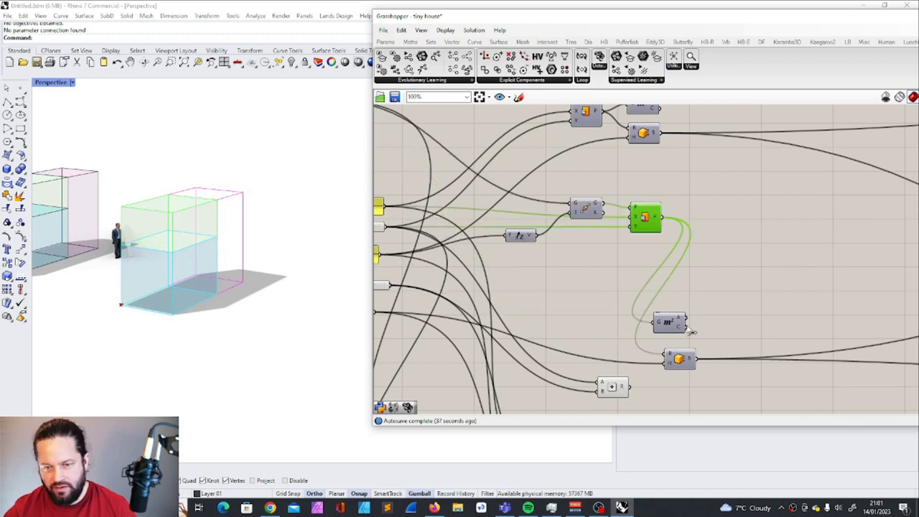
pyautogui.moveTo(675, 317); pyautogui.dragTo(704, 186)
pyautogui.moveTo(691, 348); pyautogui.dragTo(715, 248)
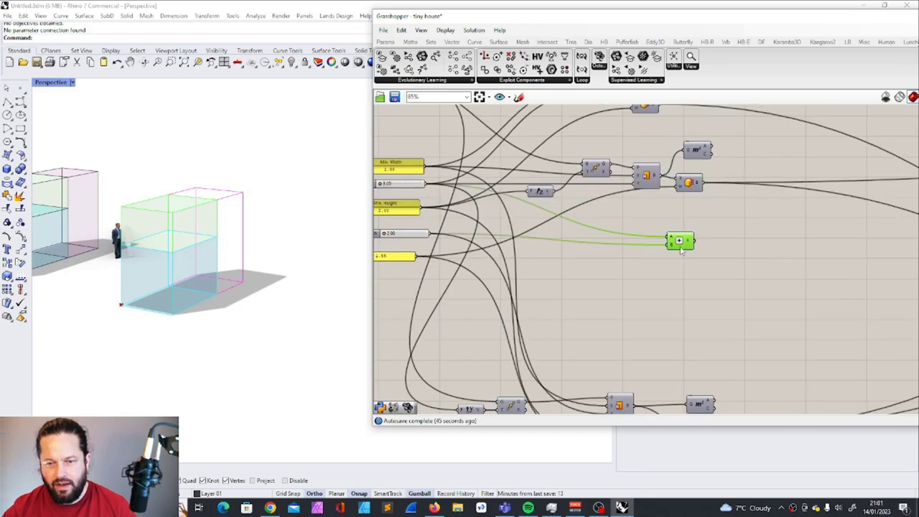
pyautogui.moveTo(553, 250); pyautogui.dragTo(622, 272, button='right')
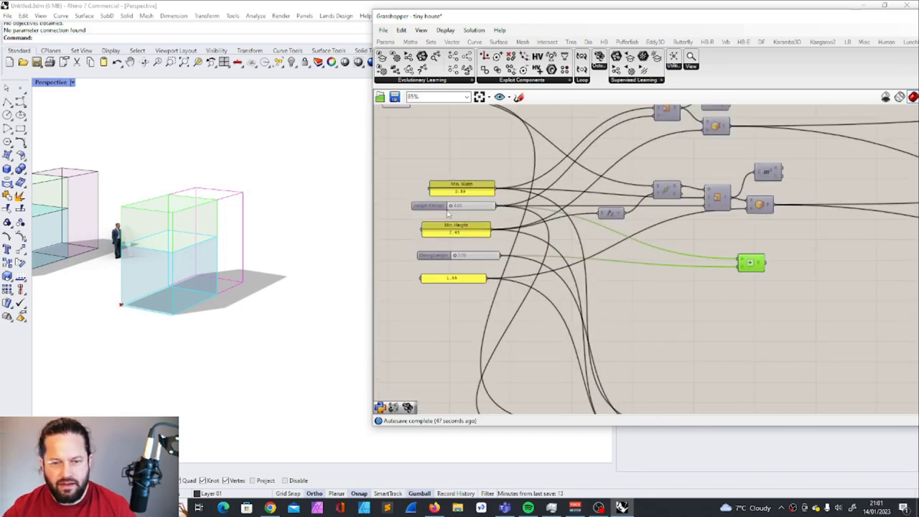
pyautogui.moveTo(748, 262)
pyautogui.mouseDown()
pyautogui.moveTo(766, 267)
pyautogui.moveTo(759, 272)
pyautogui.mouseUp()
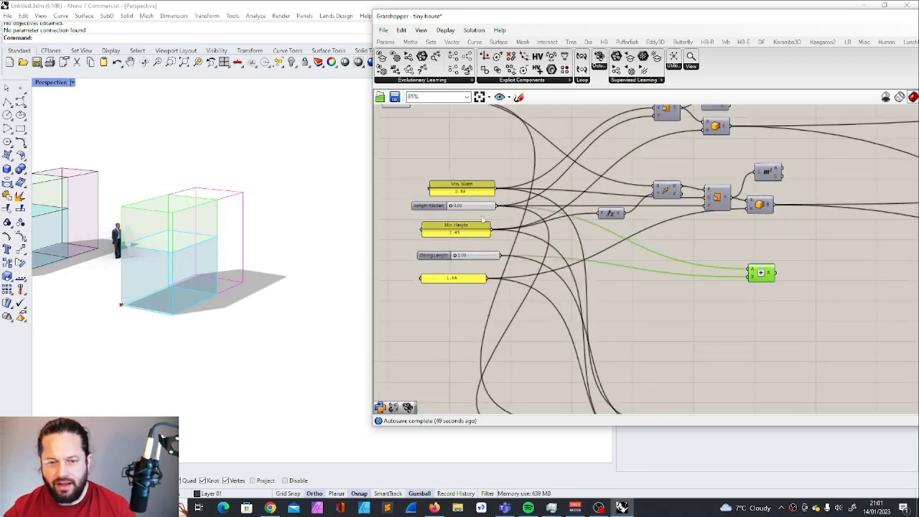
# Step: Raise the Length Kitchen and Dining Length slider values and nudge the length addition component
pyautogui.click(476, 207)
pyautogui.moveTo(455, 207); pyautogui.dragTo(465, 207)
pyautogui.moveTo(455, 257); pyautogui.dragTo(463, 257)
pyautogui.click(753, 277)
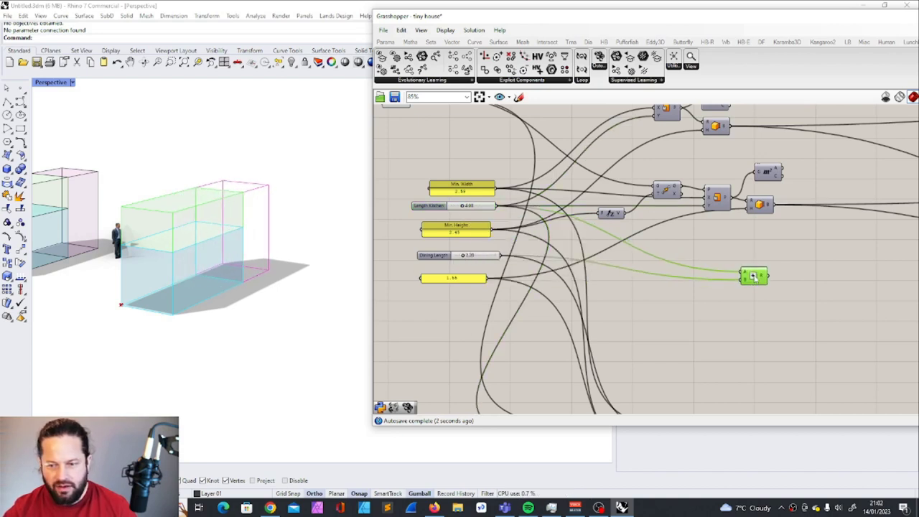
# Step: Group the starting-point components, dimension panels and length sliders of the duplicated definition as one inputs group
pyautogui.scroll(-3, 776, 262)
pyautogui.scroll(2, 763, 245)
pyautogui.scroll(-2, 645, 242)
pyautogui.moveTo(645, 242); pyautogui.dragTo(645, 364)
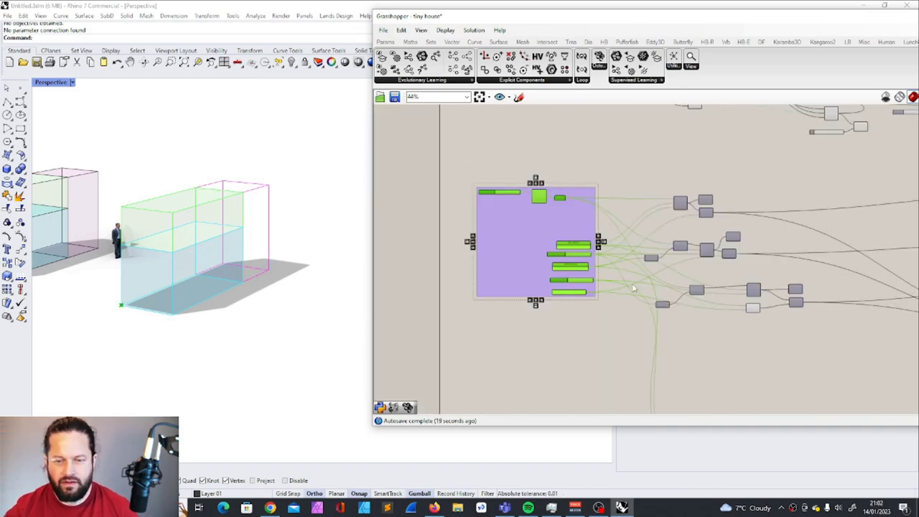
# Step: Group the duplicated rectangle, move and box components, leaving the three area components outside the group
pyautogui.click(552, 159)
pyautogui.scroll(4, 542, 172)
pyautogui.scroll(1, 539, 178)
pyautogui.click(485, 256)
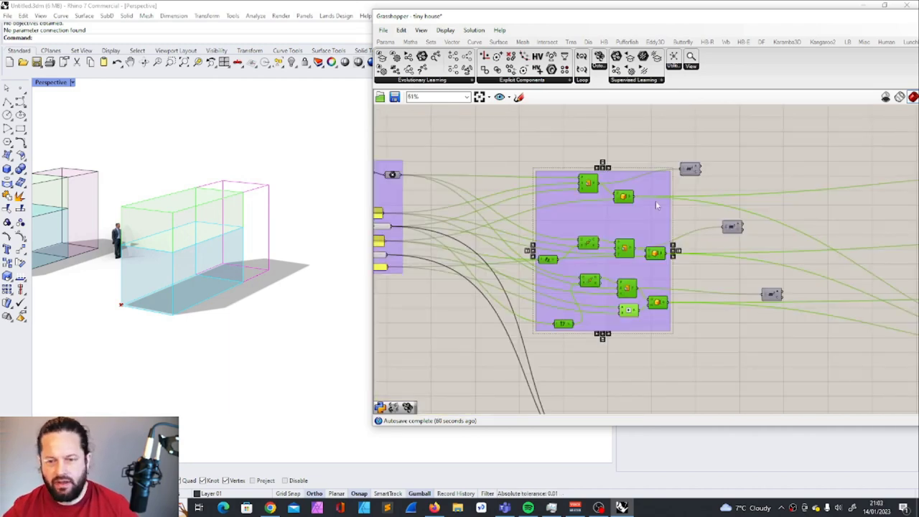
pyautogui.click(643, 156)
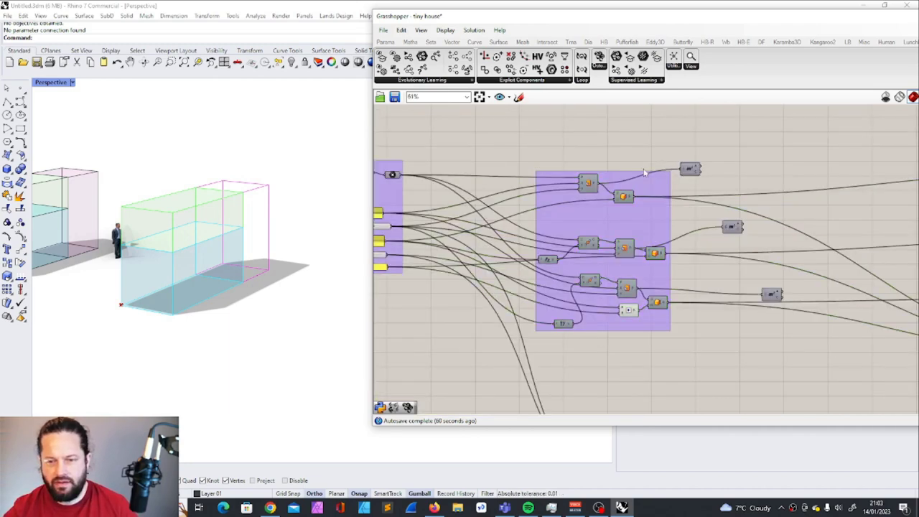
pyautogui.click(640, 179)
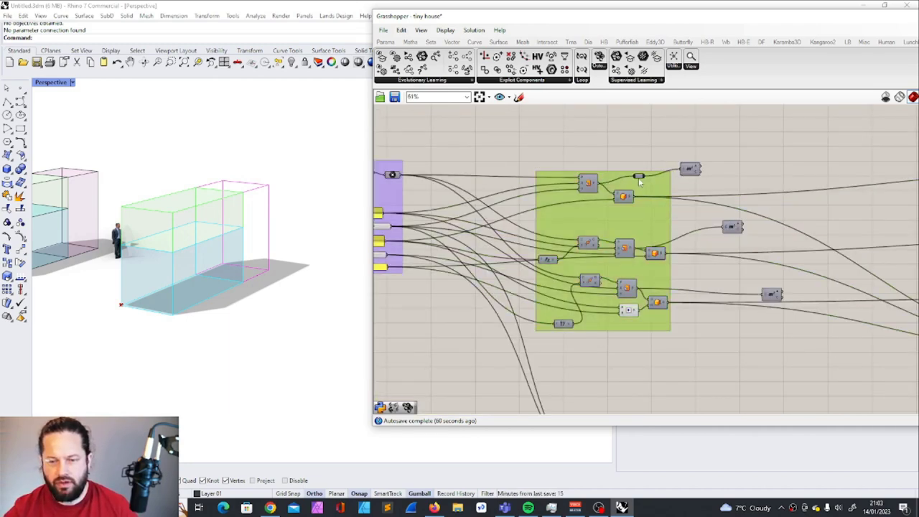
pyautogui.doubleClick(785, 193)
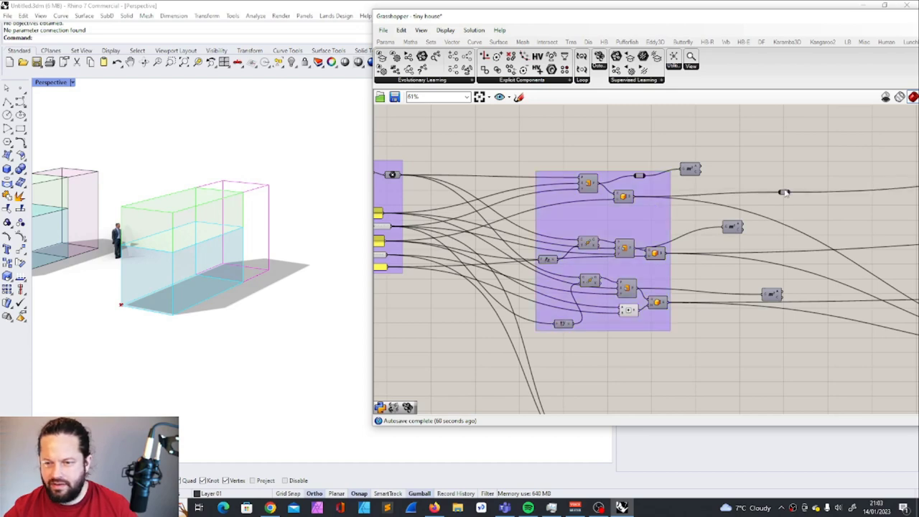
pyautogui.hotkey('ctrl', 'z')
pyautogui.hotkey('ctrl', 'z')
pyautogui.doubleClick(805, 192)
pyautogui.scroll(6, 775, 188)
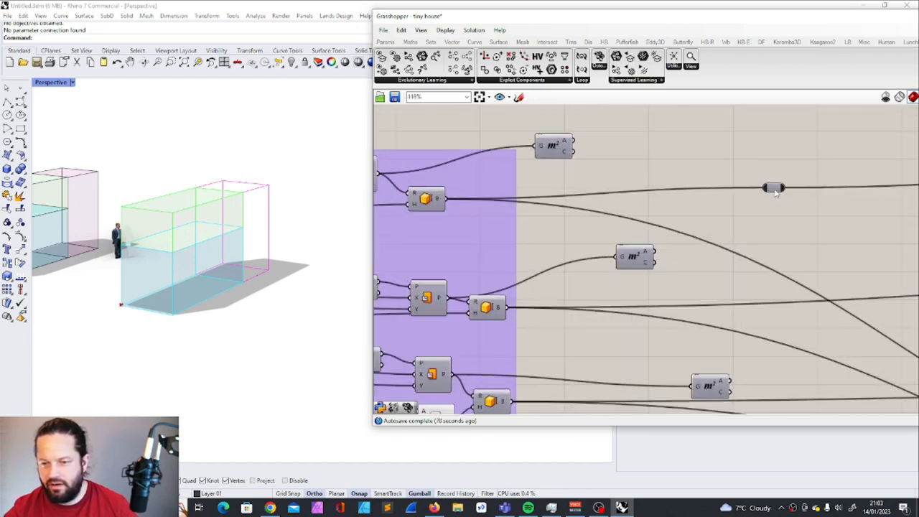
pyautogui.click(772, 187)
pyautogui.press('Delete')
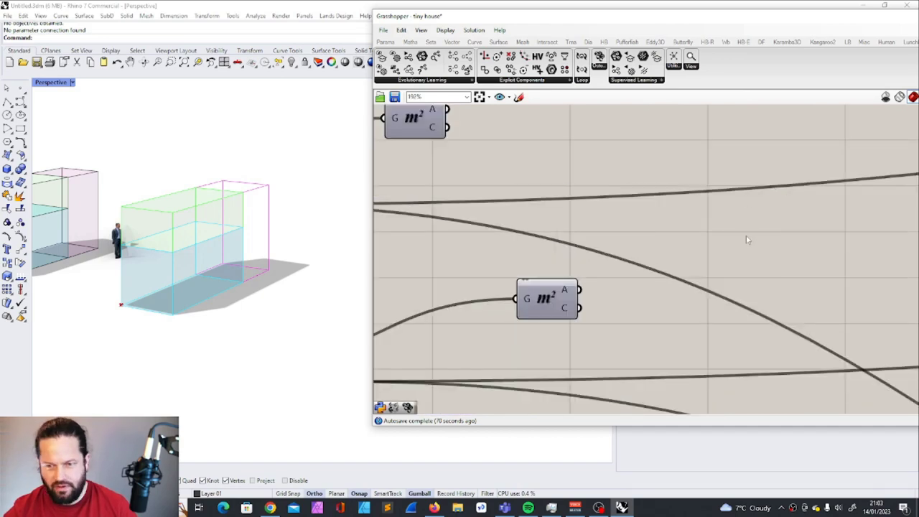
# Step: Stack the second and third area components beneath the first one, beside the Geometry group
pyautogui.scroll(-6, 745, 230)
pyautogui.moveTo(651, 234); pyautogui.dragTo(675, 166)
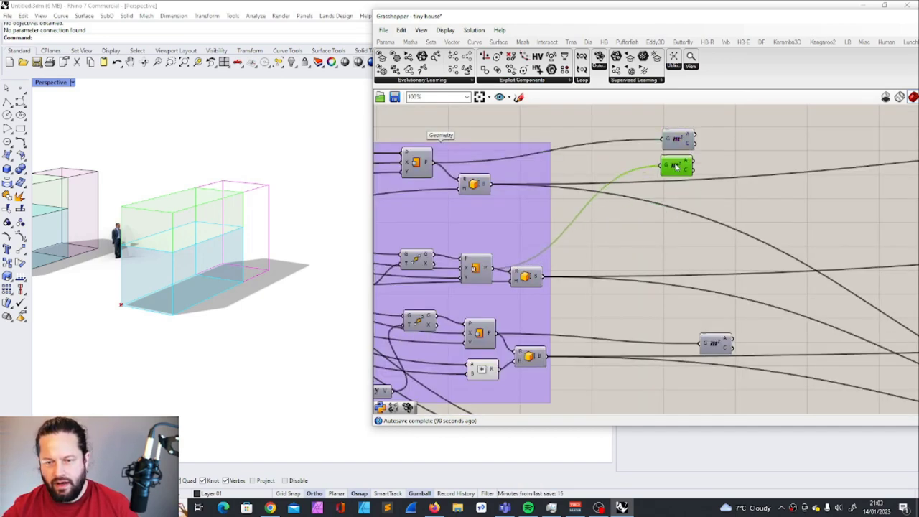
pyautogui.click(719, 351)
pyautogui.moveTo(719, 349); pyautogui.dragTo(690, 204)
# Step: Set the wire display to Hidden on the geometry input of the green swatch's custom preview
pyautogui.rightClick(731, 251)
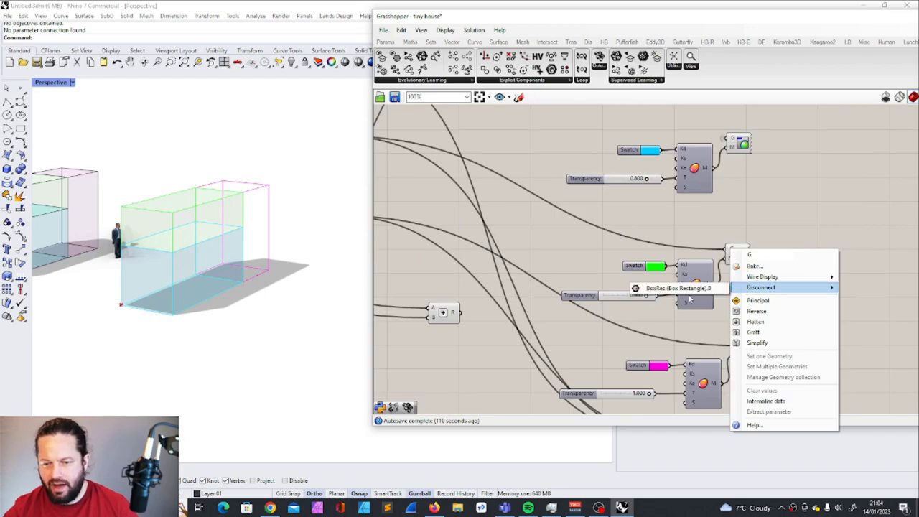
pyautogui.moveTo(775, 277)
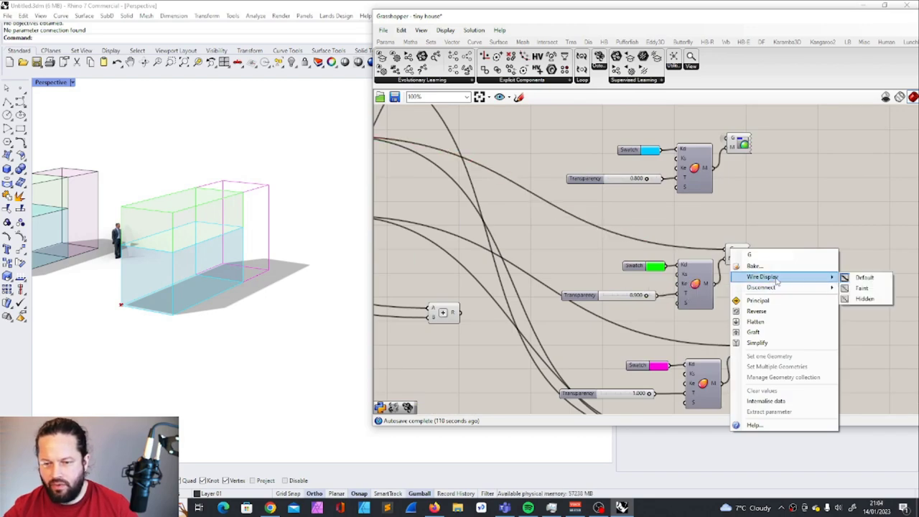
pyautogui.click(867, 300)
pyautogui.scroll(-3, 686, 232)
pyautogui.scroll(5, 694, 310)
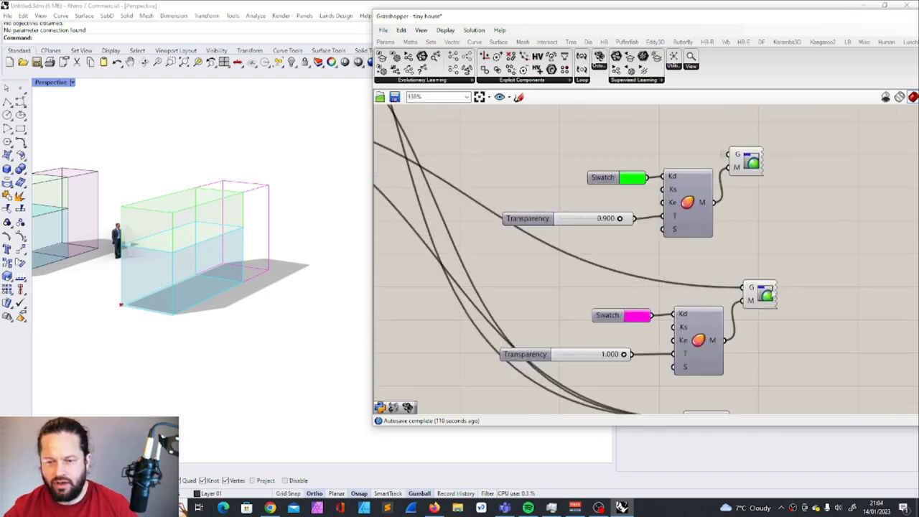
# Step: Align the magenta swatch and its transparency slider with the other preview colour inputs
pyautogui.scroll(-3, 696, 243)
pyautogui.scroll(-3, 684, 164)
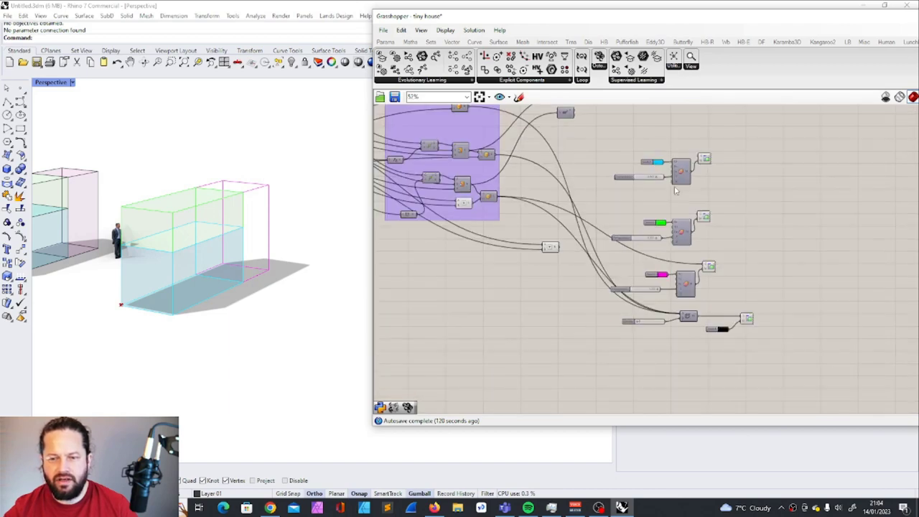
pyautogui.scroll(1, 673, 227)
pyautogui.click(642, 133)
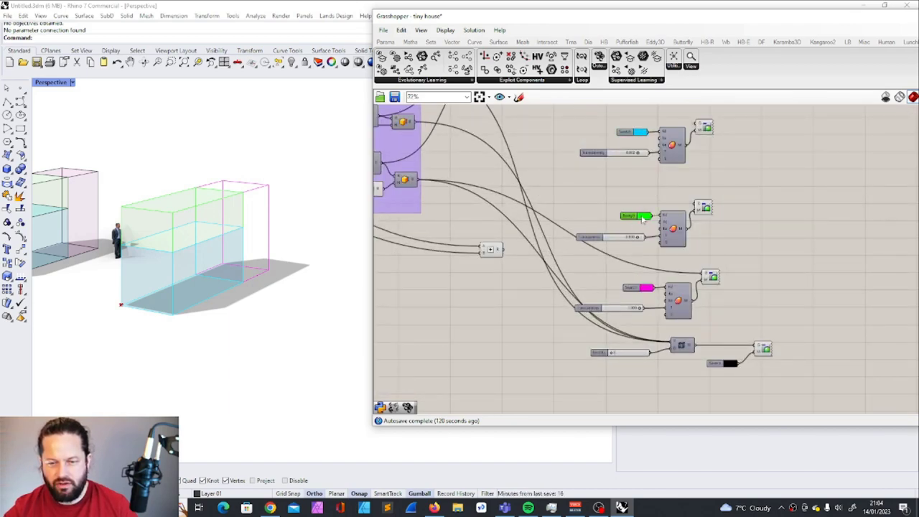
pyautogui.click(646, 290)
pyautogui.click(678, 276)
pyautogui.moveTo(633, 289); pyautogui.dragTo(625, 288)
pyautogui.moveTo(615, 310); pyautogui.dragTo(619, 307)
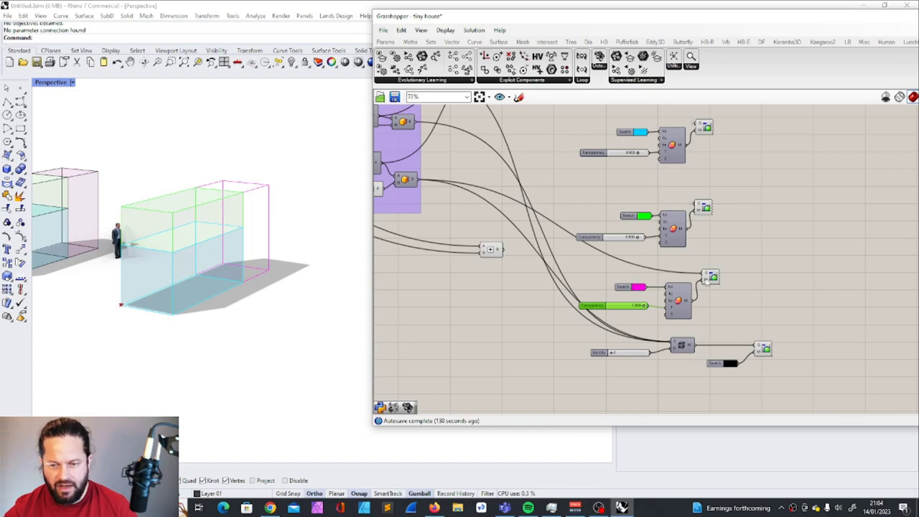
# Step: Set the wire display to Hidden on the geometry input of the magenta swatch's custom preview
pyautogui.scroll(4, 710, 279)
pyautogui.rightClick(738, 262)
pyautogui.moveTo(792, 289)
pyautogui.click(866, 311)
pyautogui.scroll(-3, 768, 268)
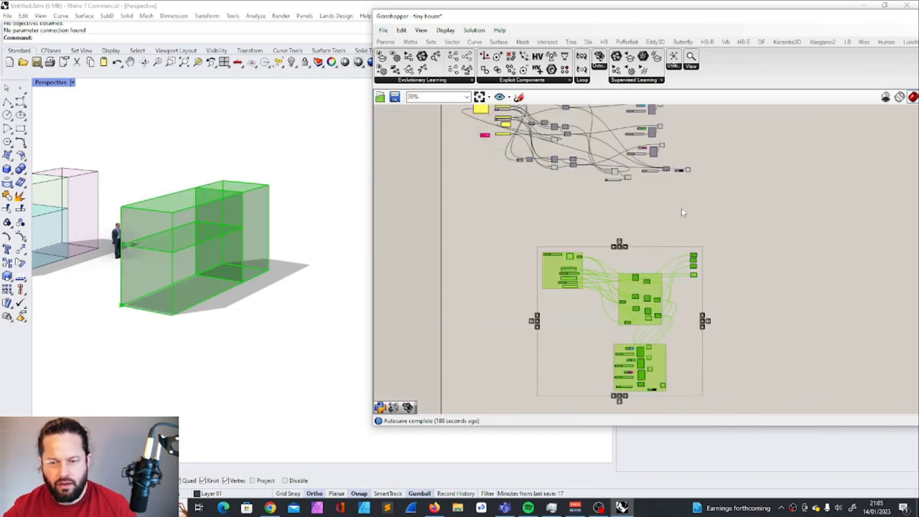
# Step: Examine the duplicated definition's input, geometry and preview groups and how the three areas and the length addition are wired
pyautogui.click(682, 207)
pyautogui.scroll(4, 702, 275)
pyautogui.moveTo(665, 215); pyautogui.dragTo(700, 285)
pyautogui.scroll(3, 700, 278)
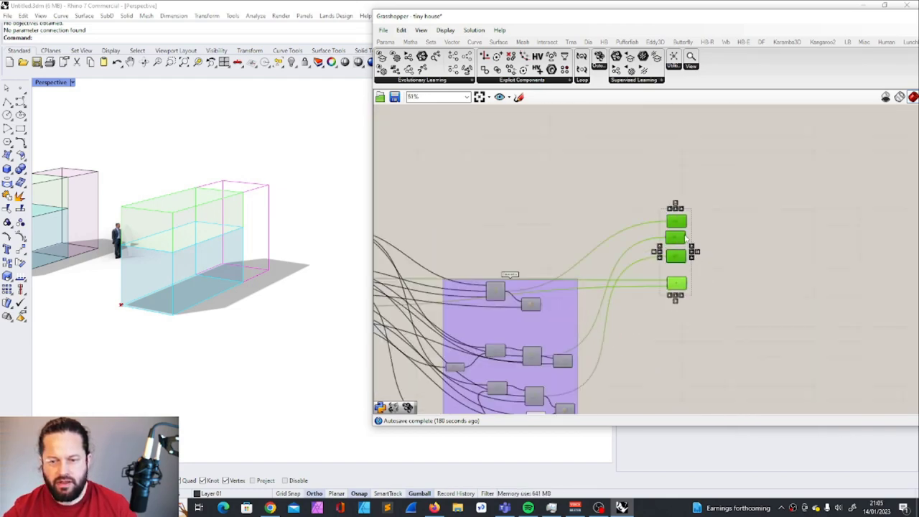
pyautogui.scroll(-7, 647, 265)
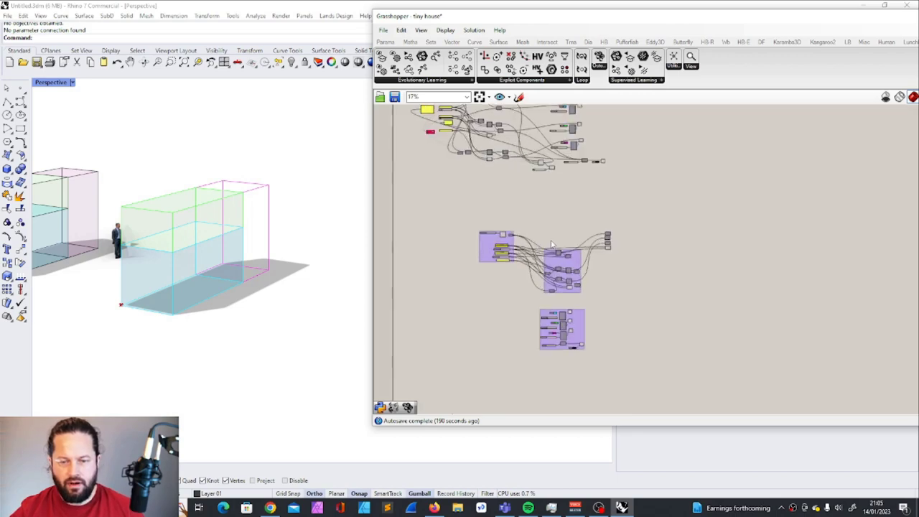
pyautogui.scroll(5, 564, 245)
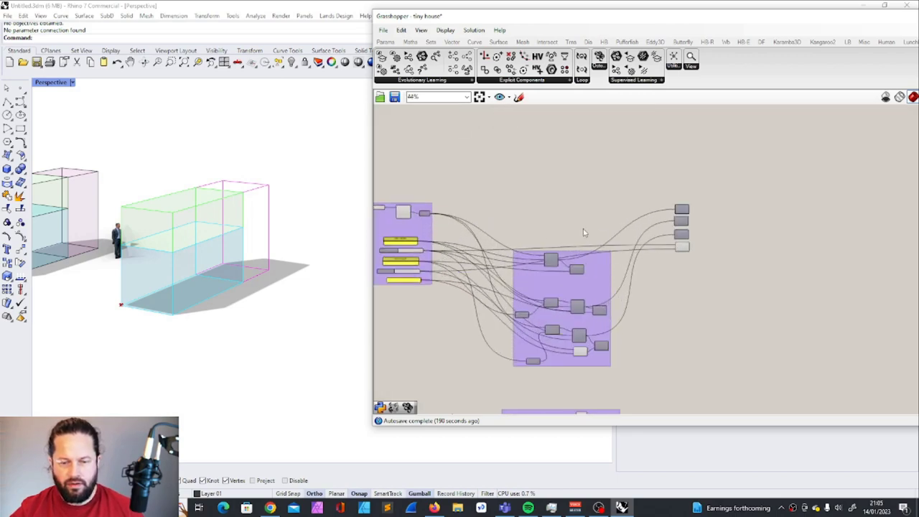
pyautogui.scroll(-4, 585, 169)
pyautogui.scroll(6, 575, 299)
pyautogui.scroll(-4, 593, 290)
pyautogui.scroll(4, 585, 162)
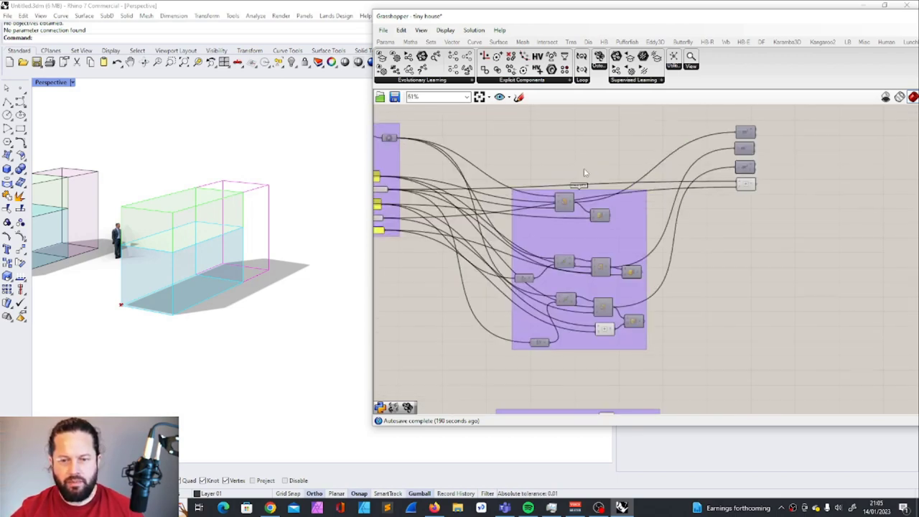
pyautogui.scroll(-2, 613, 205)
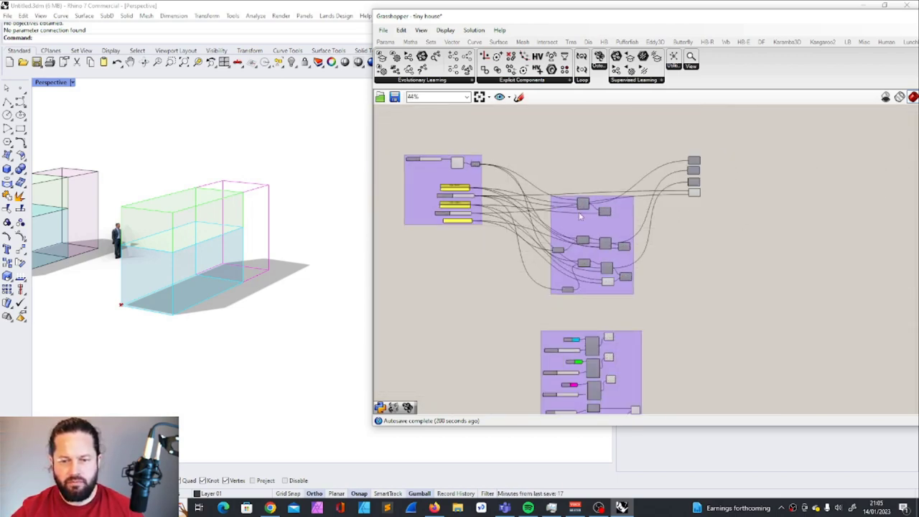
pyautogui.scroll(3, 580, 215)
# Step: Space out the three area components evenly above the length addition component
pyautogui.moveTo(722, 191); pyautogui.dragTo(720, 173)
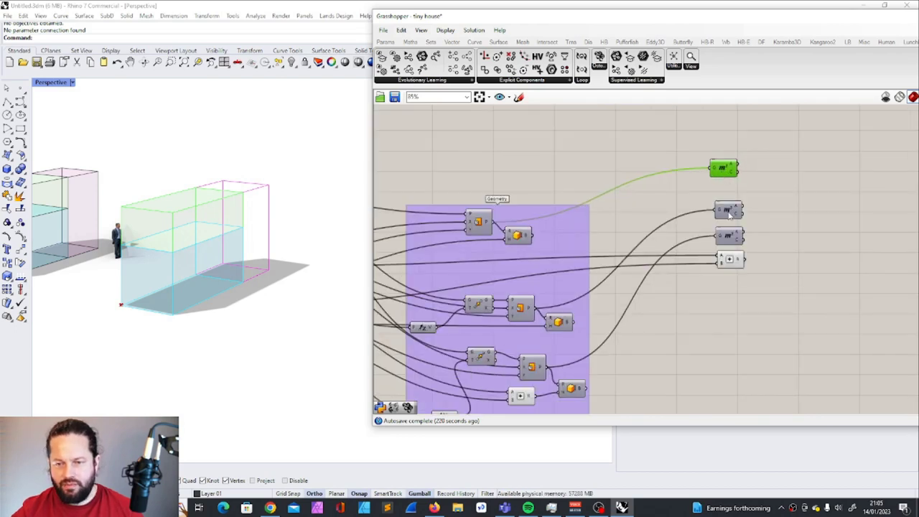
pyautogui.moveTo(729, 210); pyautogui.dragTo(725, 200)
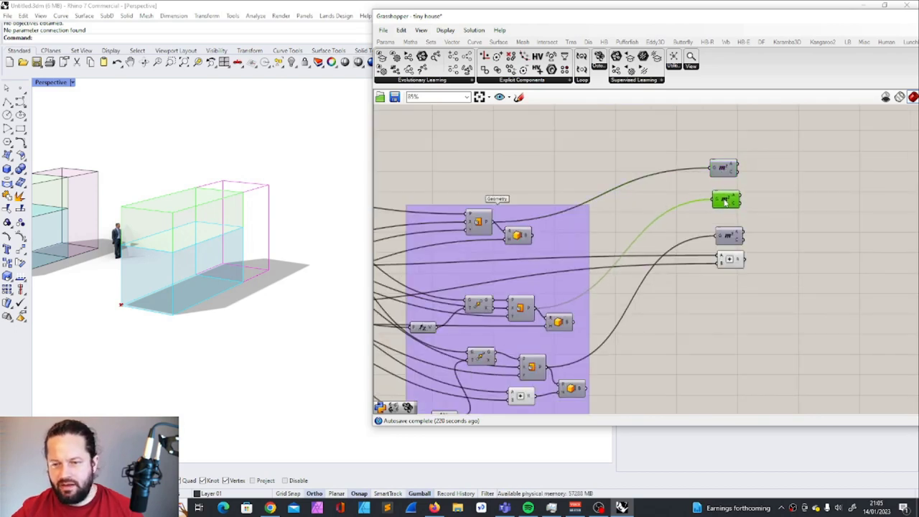
pyautogui.click(729, 236)
pyautogui.scroll(-3, 726, 229)
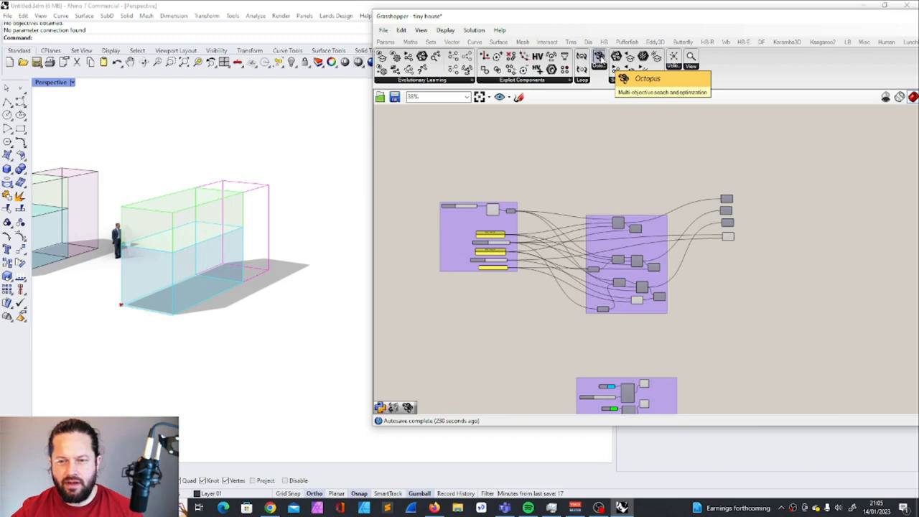
# Step: Place an Octopus component on the canvas and compare its P, G and O connections with the Galapagos Genome and Fitness inputs
pyautogui.click(385, 42)
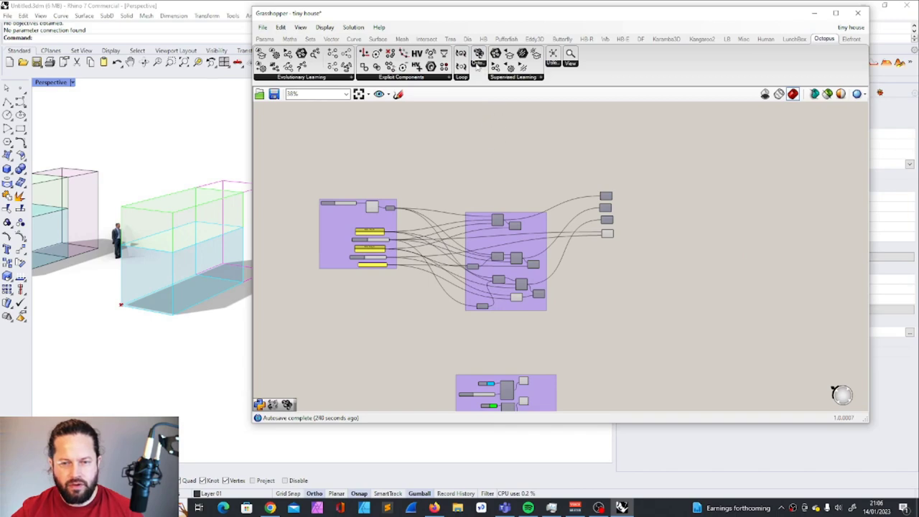
pyautogui.scroll(-4, 528, 271)
pyautogui.scroll(10, 414, 161)
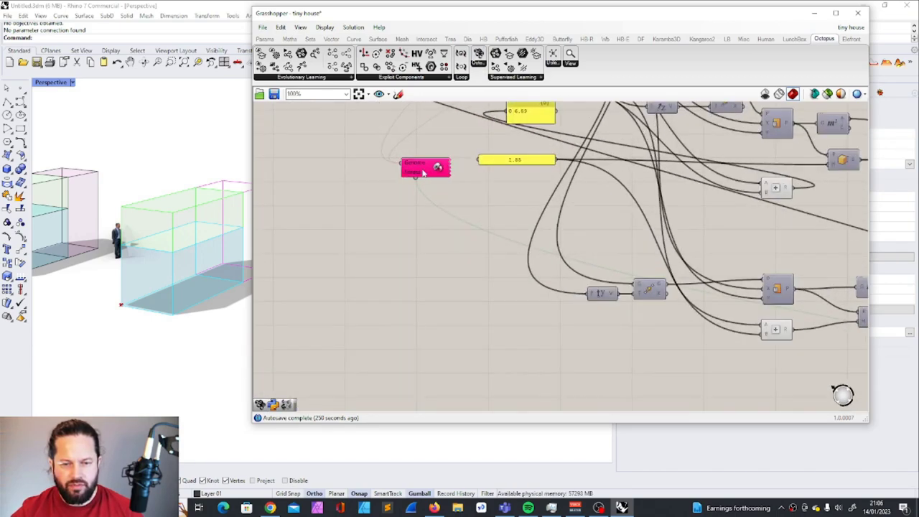
pyautogui.scroll(-10, 409, 185)
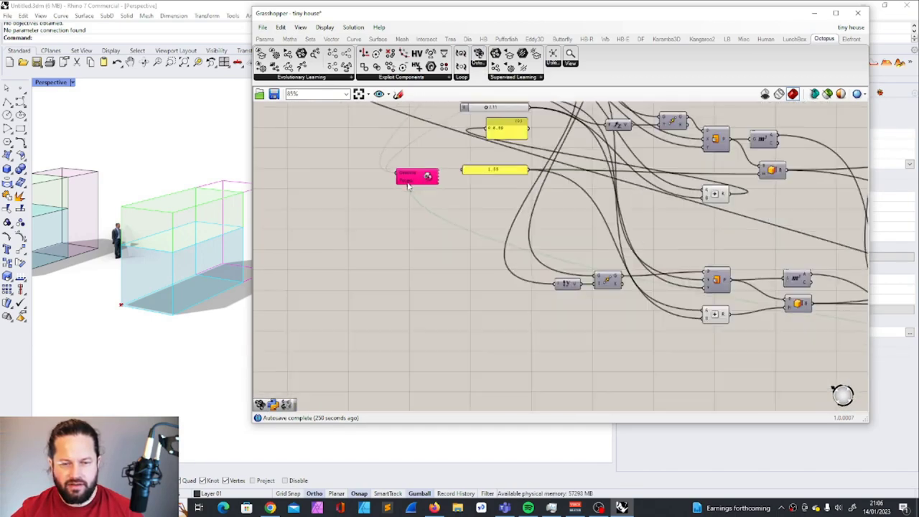
pyautogui.scroll(2, 637, 338)
pyautogui.scroll(4, 637, 338)
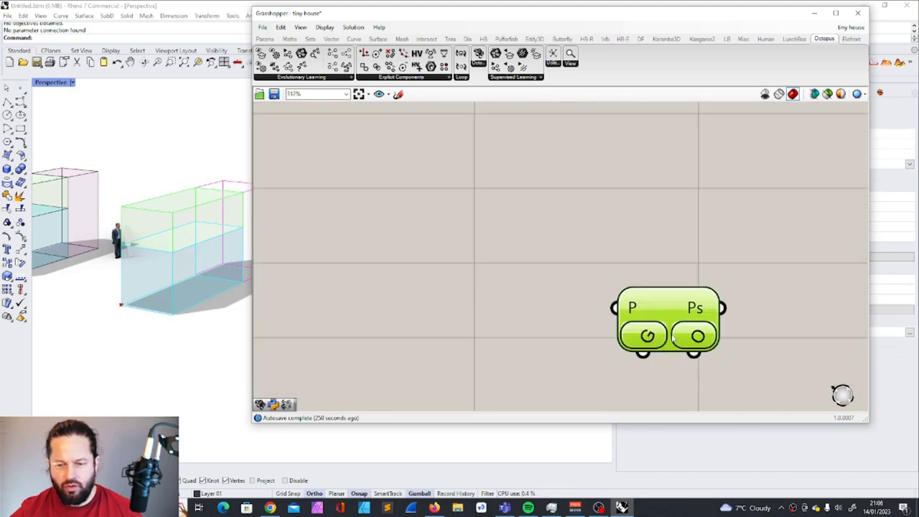
pyautogui.scroll(-5, 601, 203)
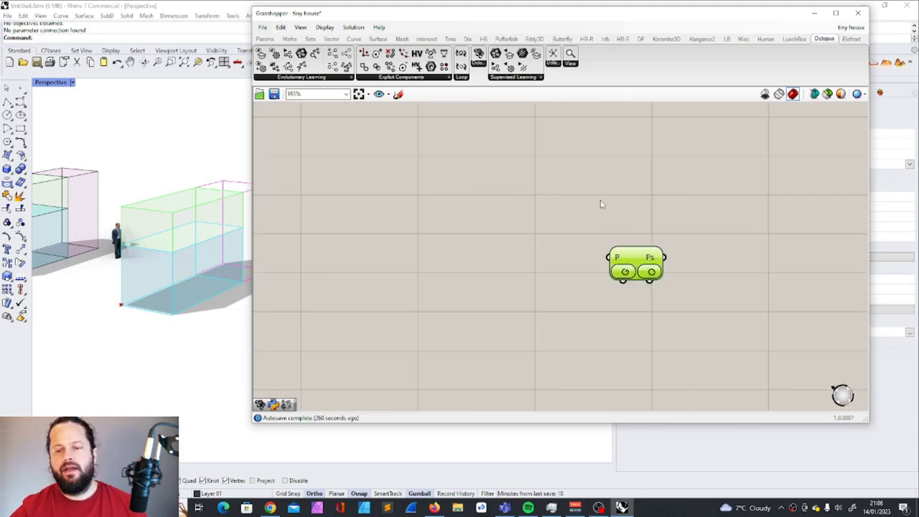
# Step: Move the Octopus component to the empty canvas above the duplicated definition's input and geometry groups
pyautogui.scroll(5, 585, 241)
pyautogui.moveTo(599, 246); pyautogui.dragTo(596, 184)
pyautogui.scroll(-3, 620, 184)
pyautogui.moveTo(649, 195); pyautogui.dragTo(683, 152, button='right')
pyautogui.scroll(5, 661, 140)
pyautogui.moveTo(625, 158)
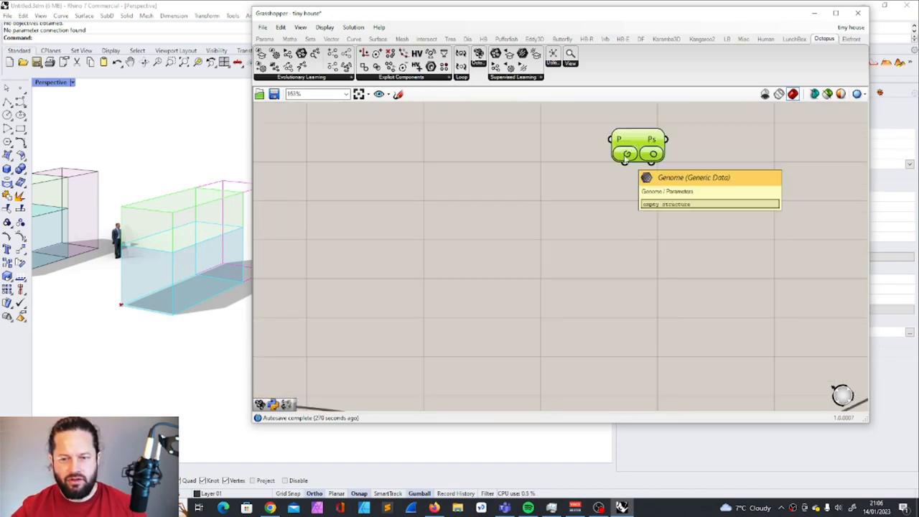
pyautogui.scroll(-5, 625, 157)
pyautogui.scroll(3, 644, 156)
# Step: Connect the Octopus genome (G) to the Length Kitchen and Dining Length sliders in the input group
pyautogui.click(643, 160)
pyautogui.moveTo(643, 146); pyautogui.dragTo(357, 384)
pyautogui.scroll(-1, 357, 384)
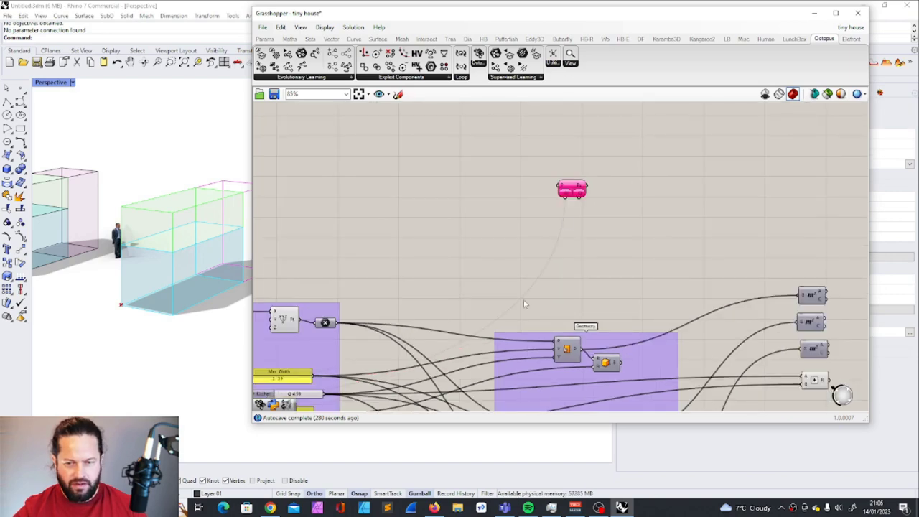
pyautogui.scroll(-1, 536, 184)
pyautogui.moveTo(590, 152); pyautogui.dragTo(377, 354)
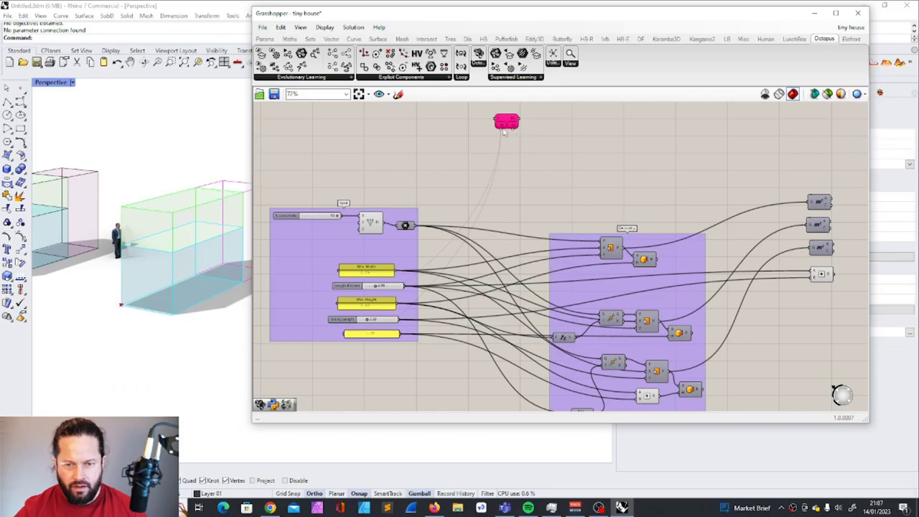
pyautogui.scroll(2, 505, 130)
pyautogui.scroll(-3, 508, 129)
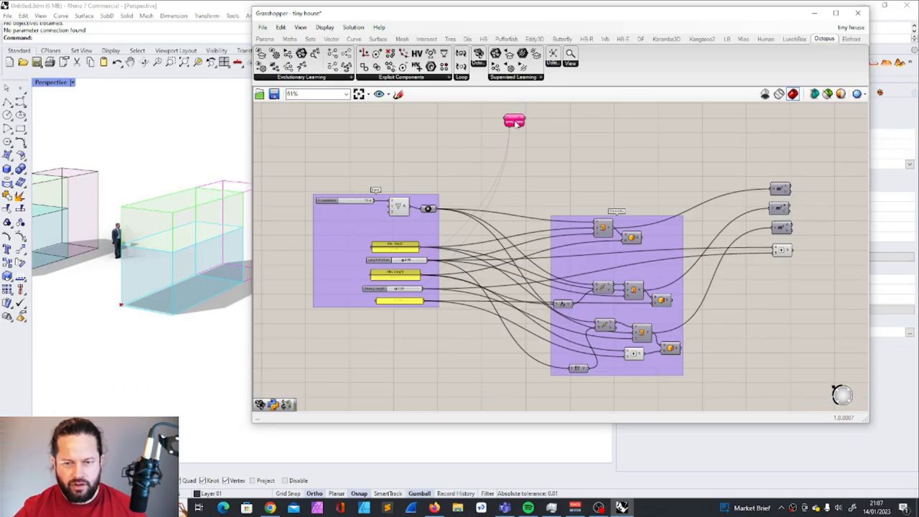
pyautogui.scroll(3, 511, 126)
pyautogui.moveTo(511, 127); pyautogui.dragTo(374, 391)
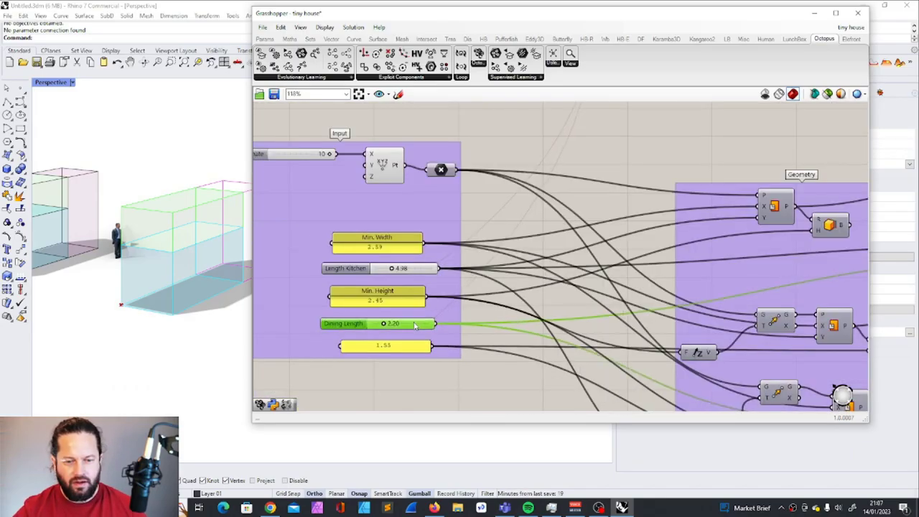
pyautogui.moveTo(411, 325); pyautogui.dragTo(410, 323)
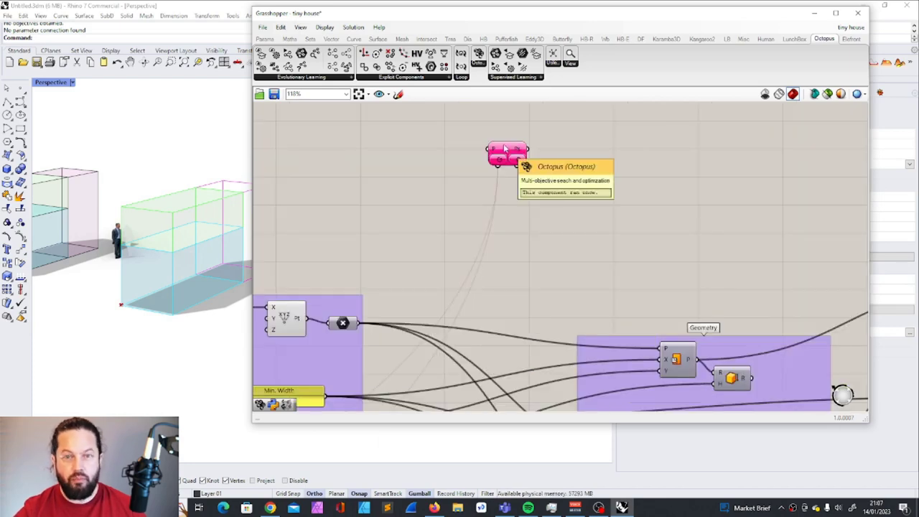
# Step: Compare the Galapagos component's Genome and Fitness connections with the three areas and the length addition available as Octopus objectives
pyautogui.scroll(-4, 489, 175)
pyautogui.scroll(3, 826, 262)
pyautogui.moveTo(635, 185); pyautogui.dragTo(712, 350)
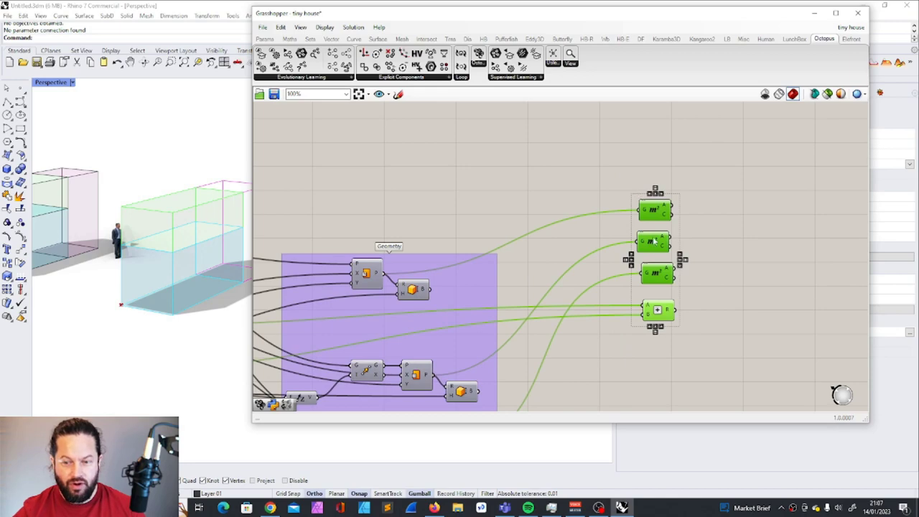
pyautogui.scroll(-2, 656, 298)
pyautogui.scroll(1, 656, 298)
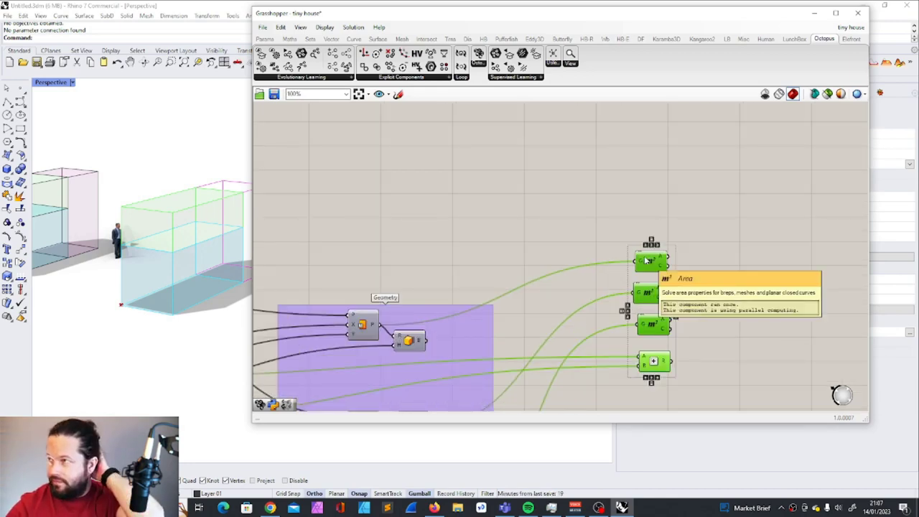
pyautogui.scroll(-10, 553, 238)
pyautogui.scroll(7, 434, 134)
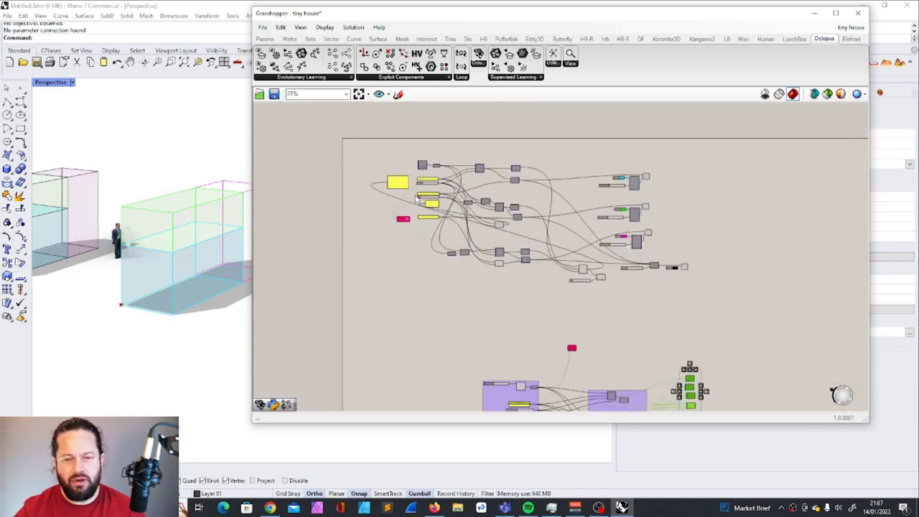
pyautogui.scroll(5, 370, 237)
pyautogui.click(380, 241)
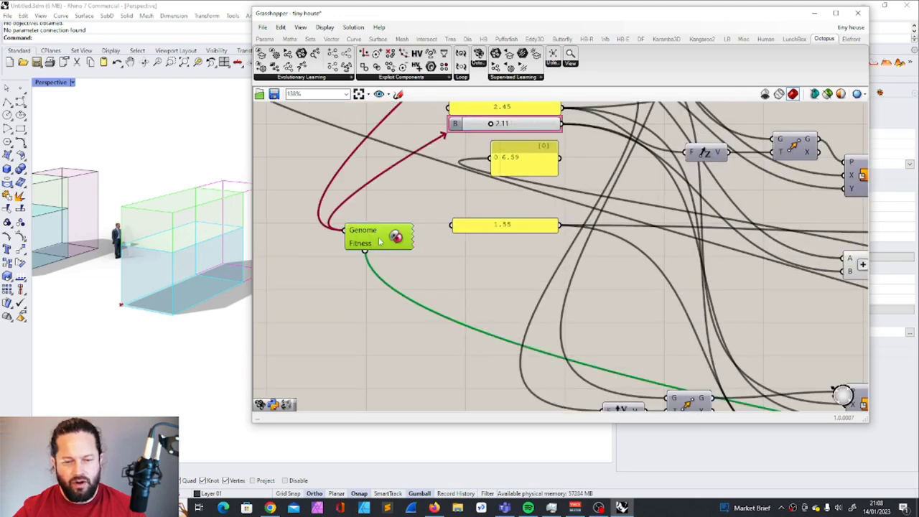
pyautogui.scroll(-4, 393, 260)
pyautogui.scroll(-5, 402, 264)
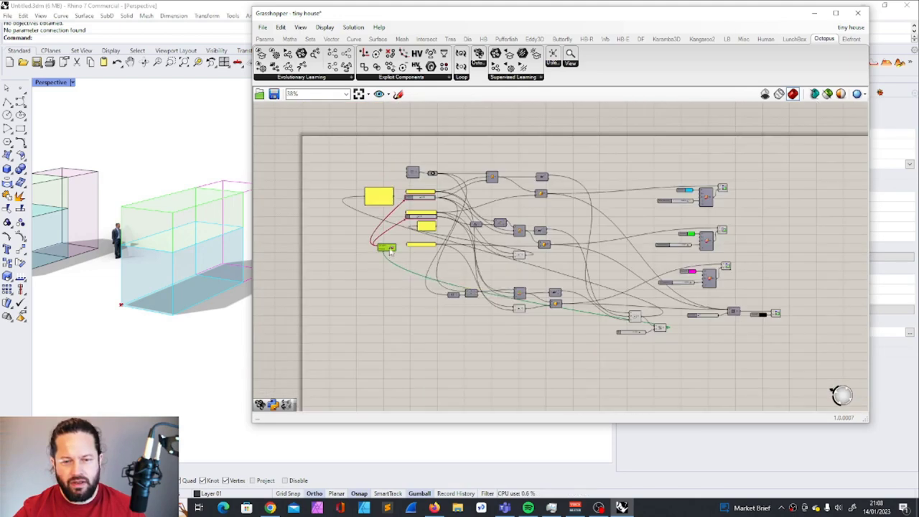
pyautogui.scroll(10, 463, 282)
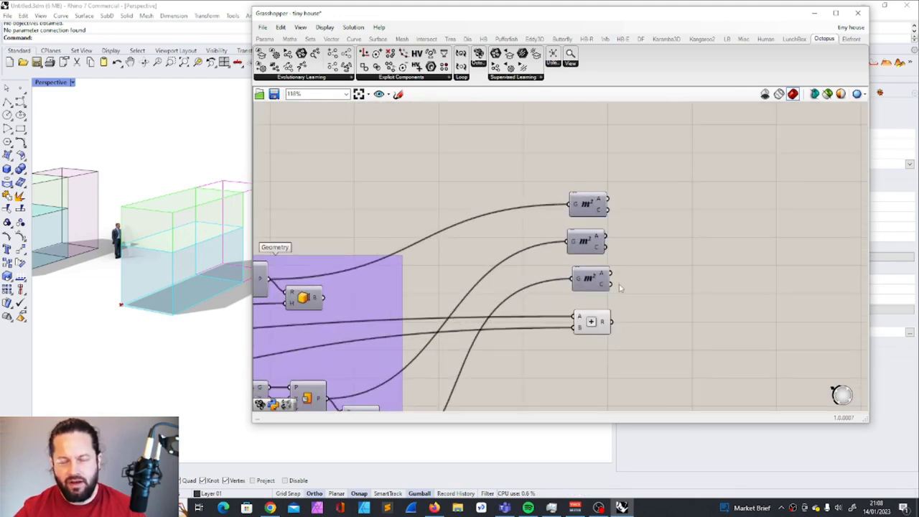
pyautogui.scroll(-2, 620, 290)
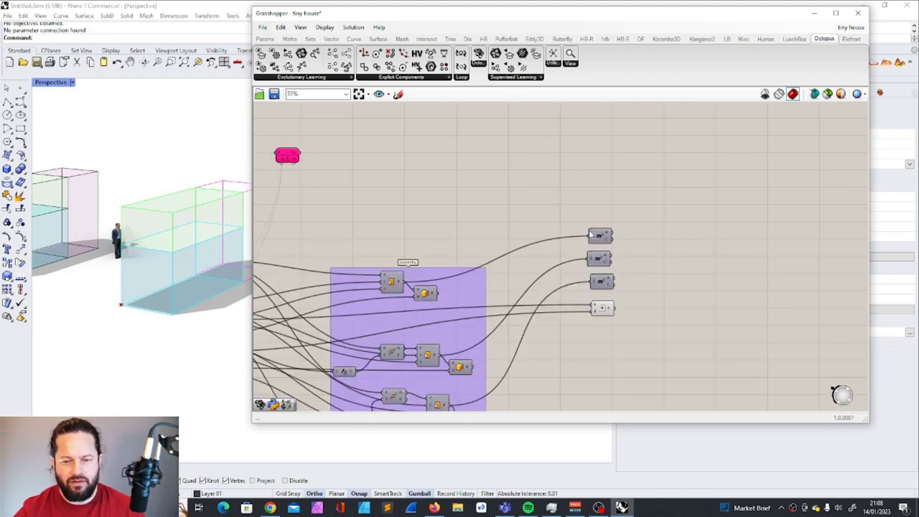
# Step: Nudge the three area components and the length addition into a tidier column beside the Geometry group
pyautogui.moveTo(599, 235); pyautogui.dragTo(593, 228)
pyautogui.moveTo(599, 258); pyautogui.dragTo(596, 252)
pyautogui.click(603, 283)
pyautogui.moveTo(603, 282); pyautogui.dragTo(597, 277)
pyautogui.moveTo(603, 308); pyautogui.dragTo(597, 302)
pyautogui.click(602, 268)
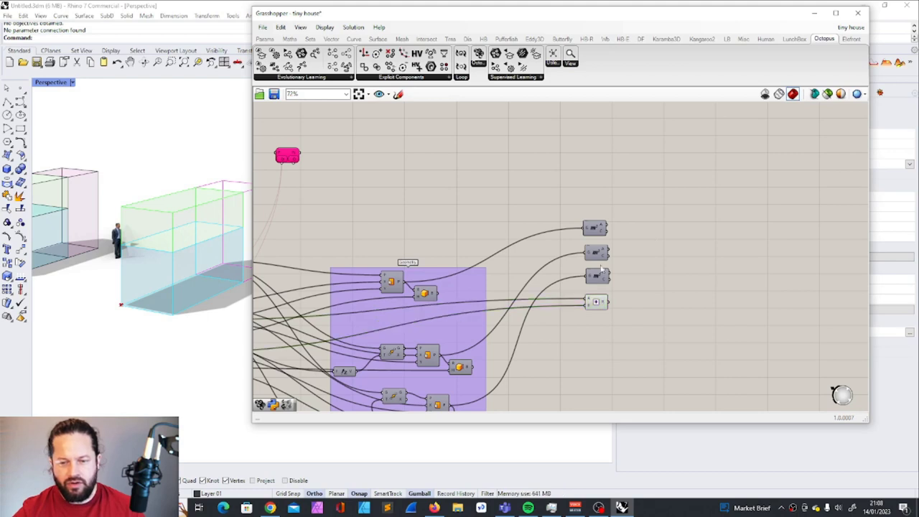
pyautogui.click(592, 278)
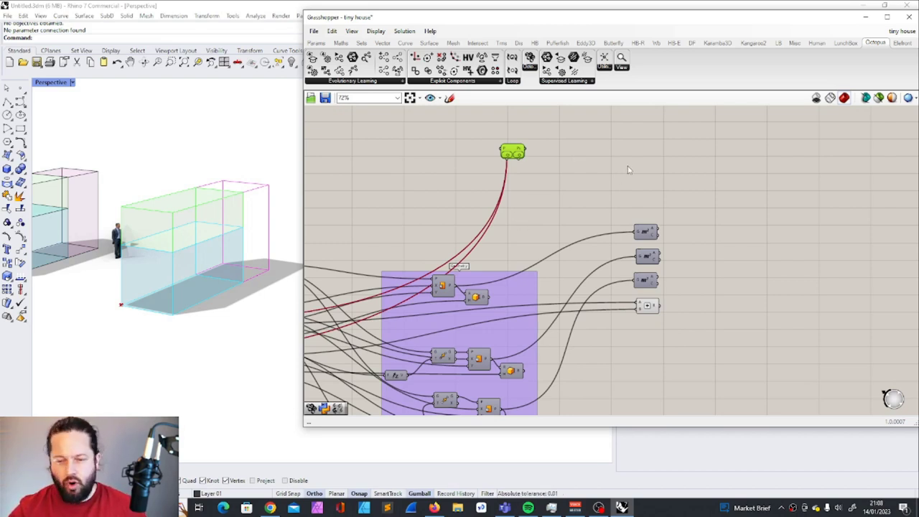
# Step: Examine how the Galapagos component in the original definition links its Genome sliders and Fitness value
pyautogui.scroll(2, 578, 206)
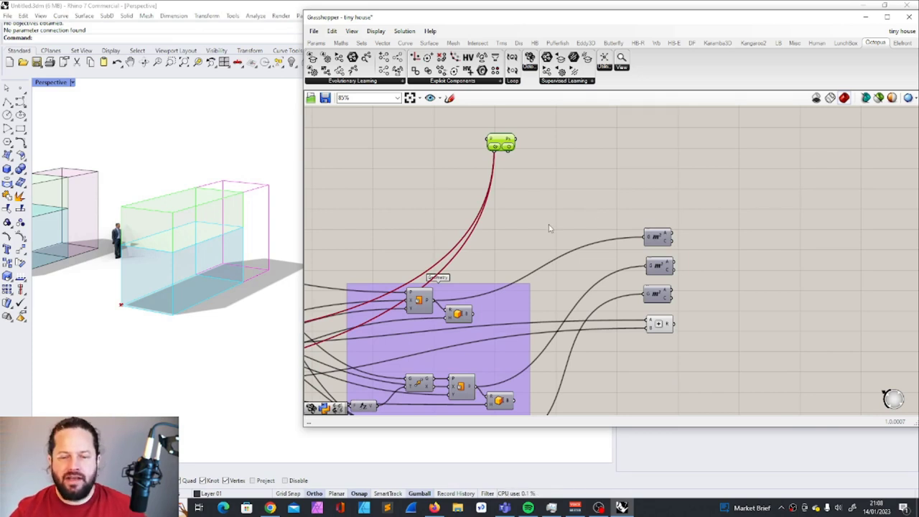
pyautogui.scroll(-4, 549, 229)
pyautogui.moveTo(549, 228); pyautogui.dragTo(826, 423, button='right')
pyautogui.scroll(3, 418, 169)
pyautogui.click(416, 188)
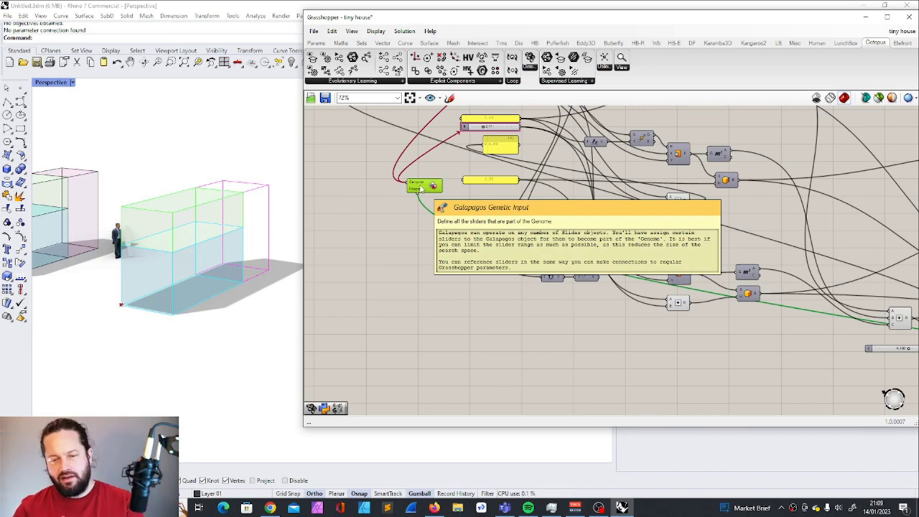
pyautogui.scroll(-10, 460, 189)
pyautogui.scroll(11, 546, 250)
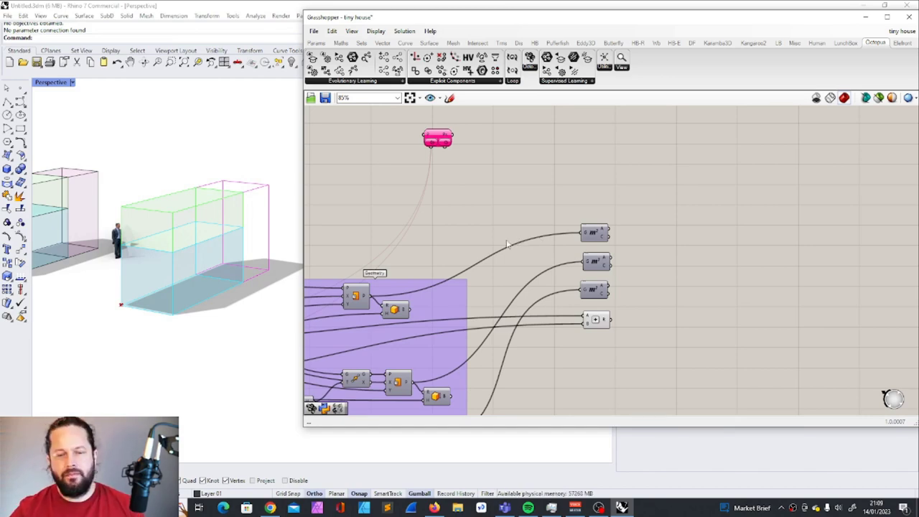
# Step: Move the Octopus component closer to the Geometry group and check each area component and the length addition as objectives
pyautogui.moveTo(435, 134); pyautogui.dragTo(439, 165)
pyautogui.scroll(2, 435, 158)
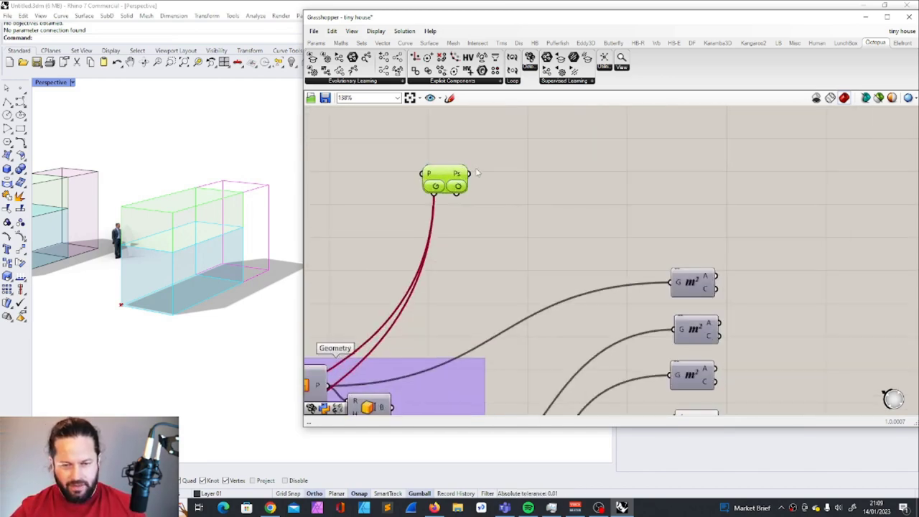
pyautogui.scroll(-2, 475, 167)
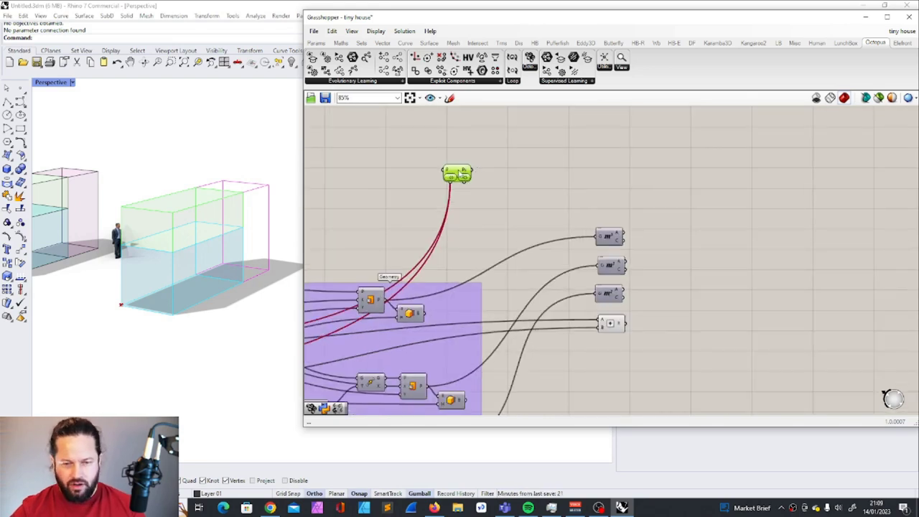
pyautogui.click(610, 237)
pyautogui.click(610, 265)
pyautogui.click(608, 292)
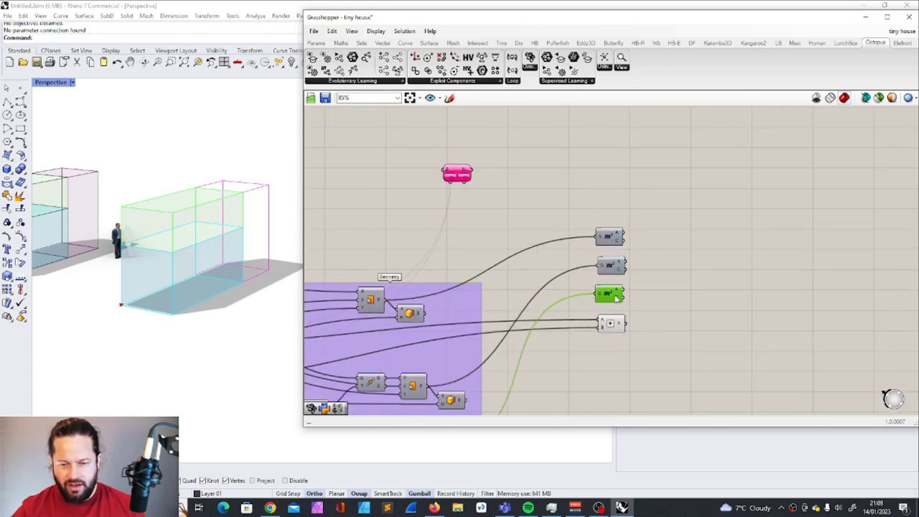
pyautogui.click(616, 320)
pyautogui.click(650, 311)
pyautogui.scroll(-4, 643, 281)
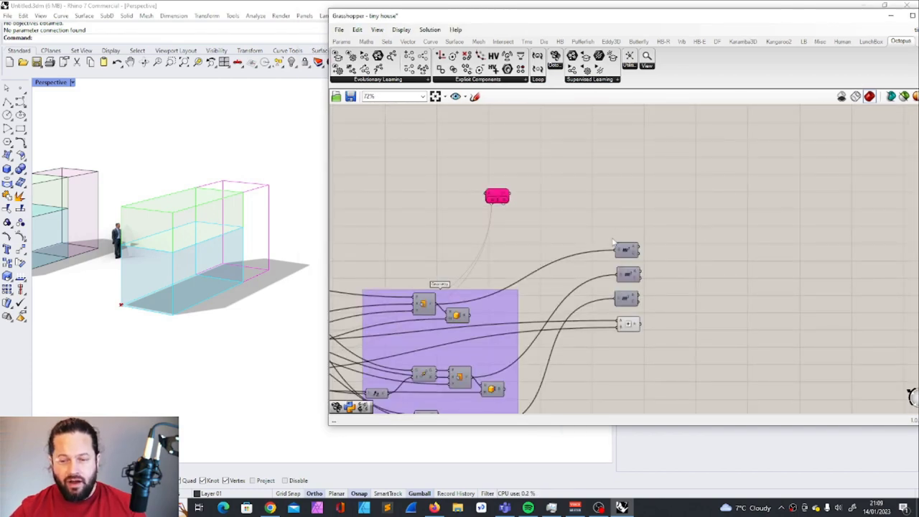
# Step: Shift the three area components slightly upwards, away from the length addition component
pyautogui.moveTo(612, 243); pyautogui.dragTo(656, 318)
pyautogui.hotkey('ctrl', 'g')
pyautogui.hotkey('ctrl', 'z')
pyautogui.click(639, 326)
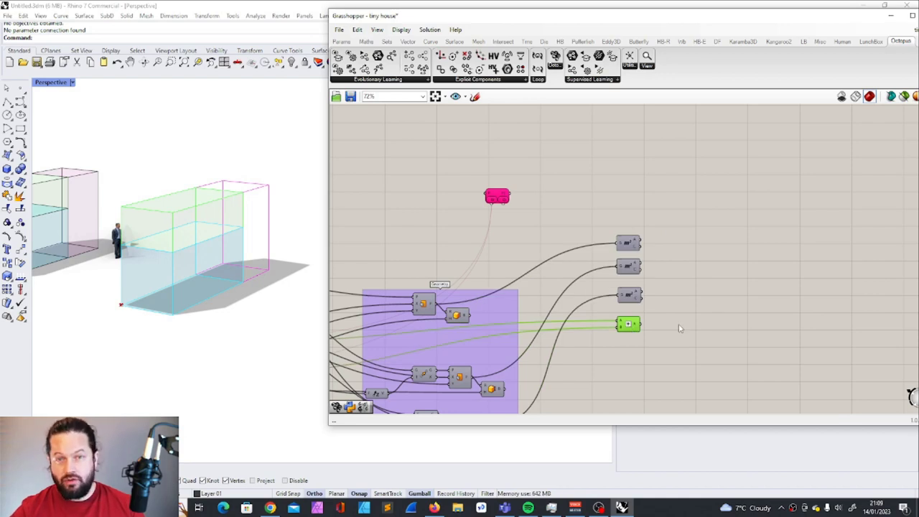
pyautogui.click(679, 328)
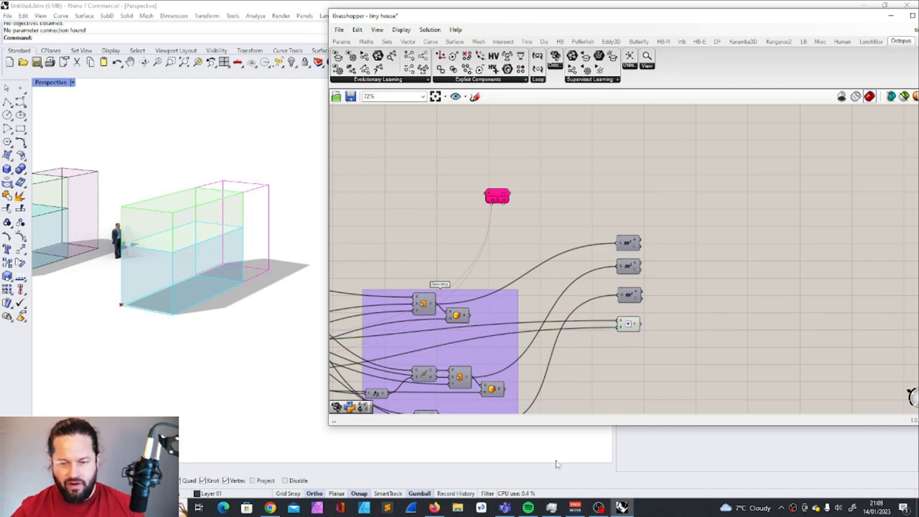
# Step: Set the length addition component lower so it stands apart from the three area components
pyautogui.moveTo(610, 224); pyautogui.dragTo(667, 314)
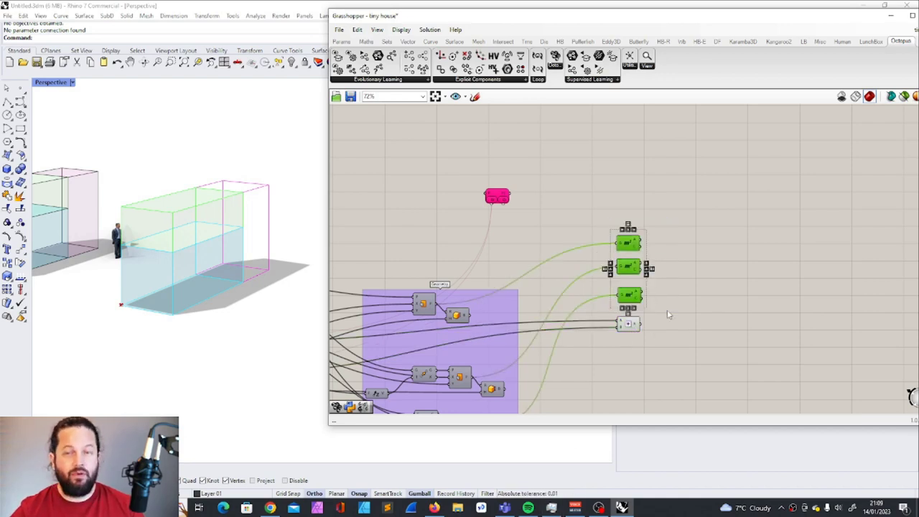
pyautogui.click(628, 242)
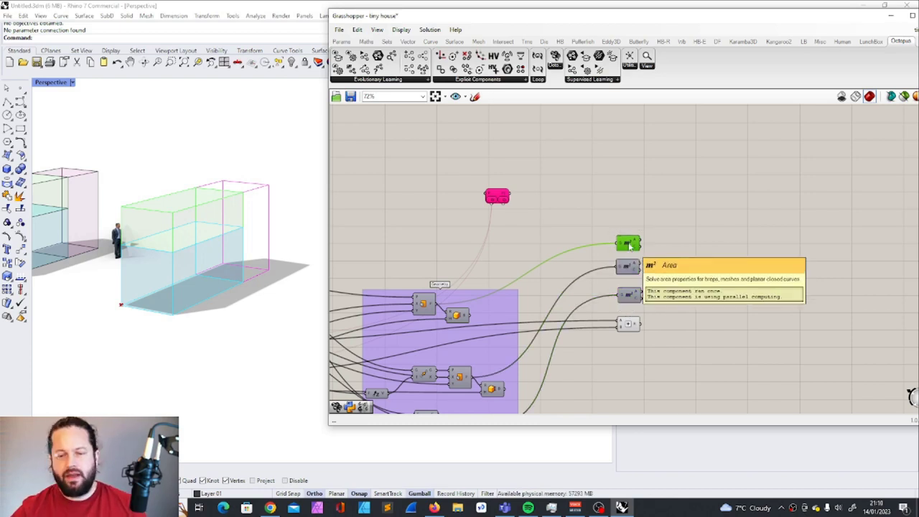
pyautogui.moveTo(607, 221); pyautogui.dragTo(628, 335)
pyautogui.click(600, 210)
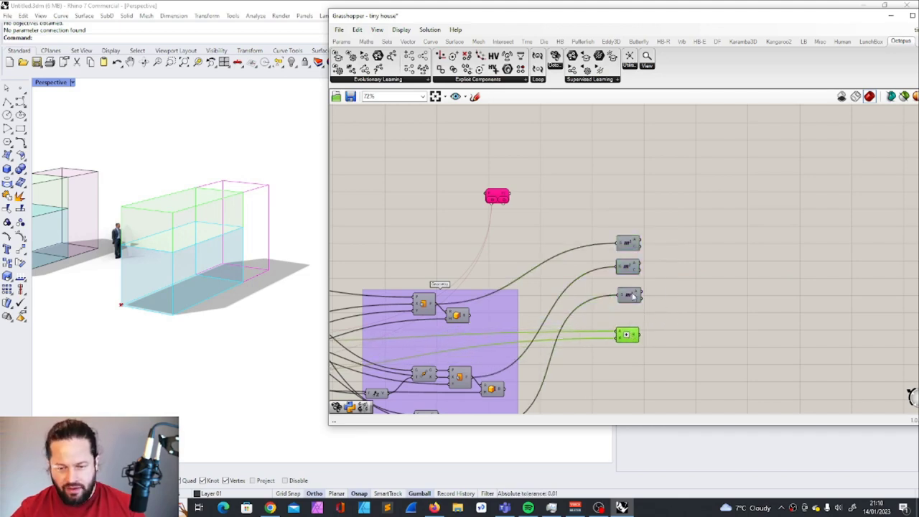
pyautogui.scroll(3, 635, 298)
pyautogui.moveTo(626, 307)
pyautogui.mouseDown()
pyautogui.moveTo(608, 298)
pyautogui.moveTo(629, 302)
pyautogui.mouseUp()
pyautogui.scroll(-3, 526, 211)
pyautogui.scroll(3, 526, 211)
pyautogui.scroll(-1, 517, 195)
pyautogui.moveTo(476, 140); pyautogui.dragTo(559, 230)
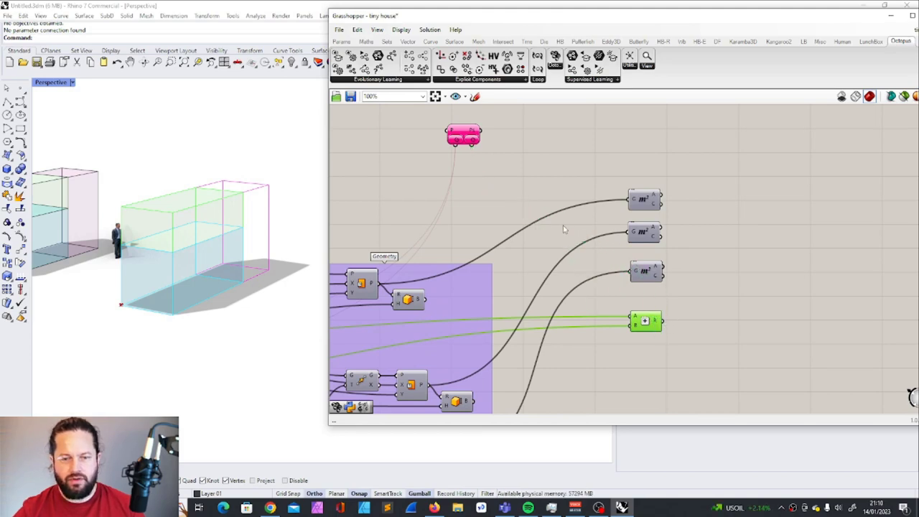
# Step: Move the three area components and the length addition together closer to the Geometry group
pyautogui.scroll(-2, 559, 230)
pyautogui.scroll(3, 593, 186)
pyautogui.moveTo(586, 175); pyautogui.dragTo(700, 408)
pyautogui.scroll(-3, 701, 408)
pyautogui.scroll(2, 667, 273)
pyautogui.click(670, 268)
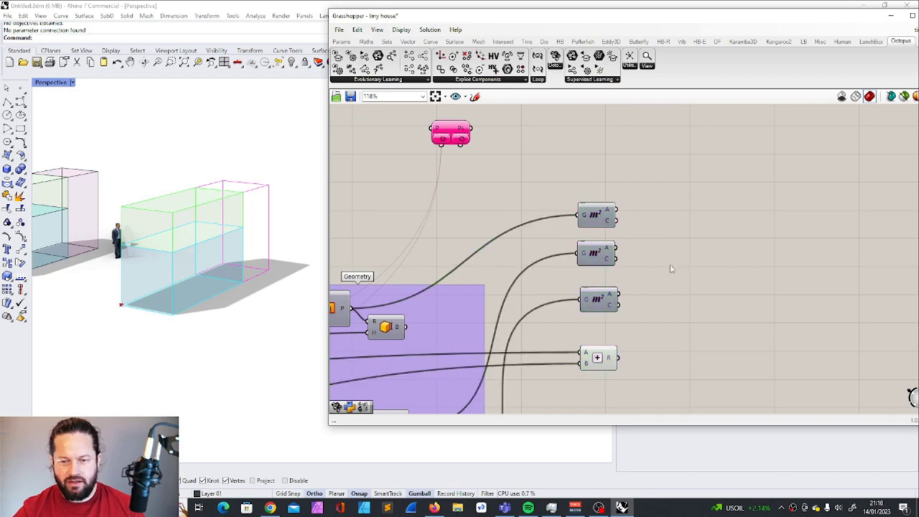
# Step: Place a Number parameter beside the uppermost area component and connect it to that component's area (A) output
pyautogui.doubleClick(668, 220)
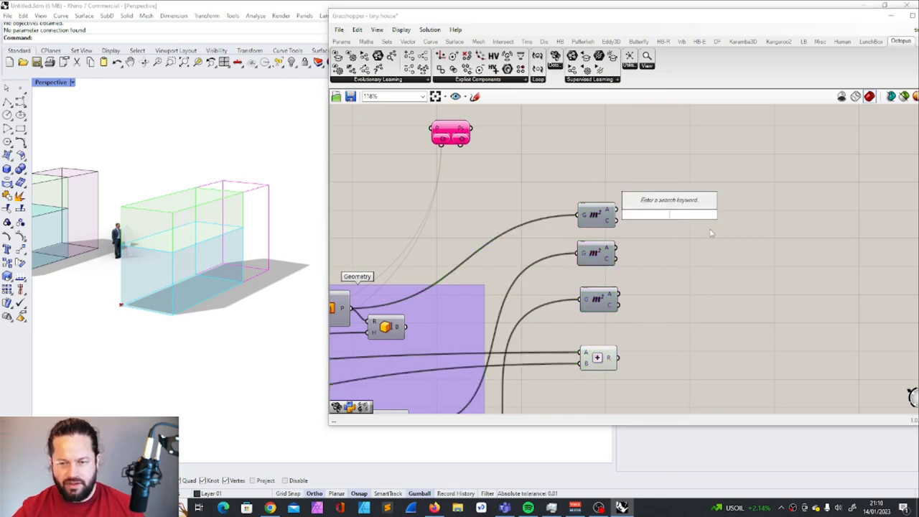
pyautogui.write('num')
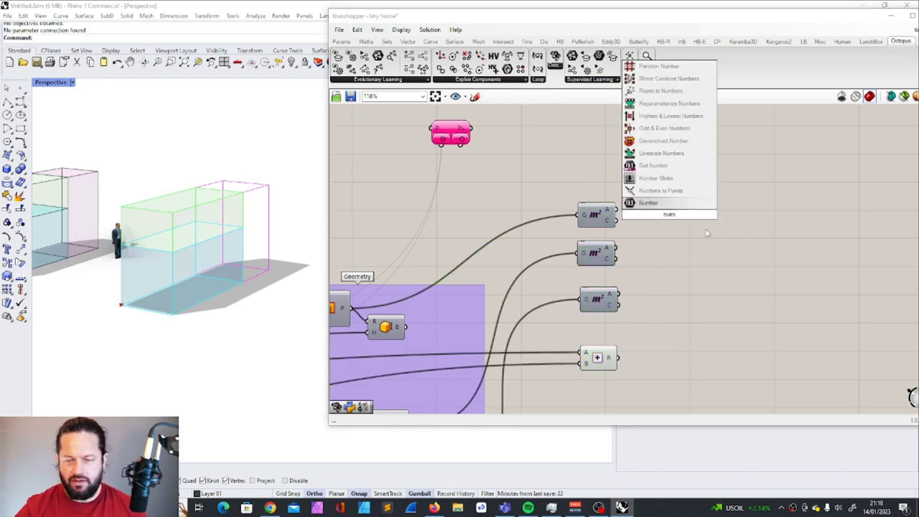
pyautogui.click(672, 203)
pyautogui.scroll(3, 654, 191)
pyautogui.moveTo(676, 232); pyautogui.dragTo(659, 213)
pyautogui.moveTo(594, 221); pyautogui.dragTo(639, 211)
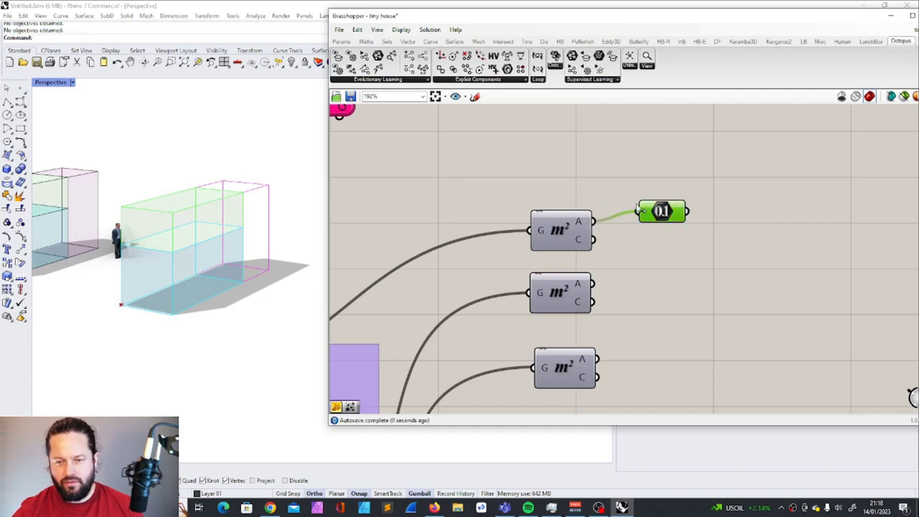
# Step: Duplicate the Number parameter for the second and third area components' A outputs and line the parameters up with their areas
pyautogui.scroll(-1, 646, 229)
pyautogui.moveTo(650, 248); pyautogui.dragTo(652, 226, button='right')
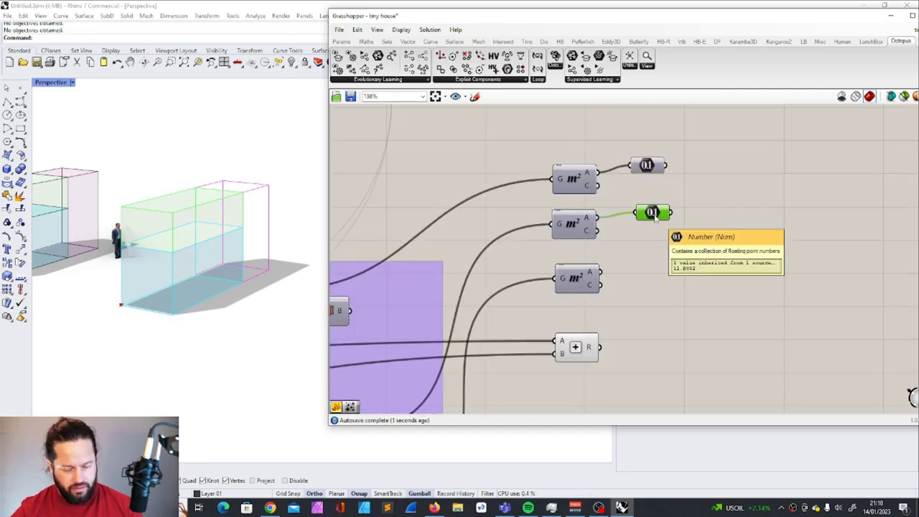
pyautogui.keyDown('alt'); pyautogui.moveTo(653, 213); pyautogui.dragTo(636, 262); pyautogui.keyUp('alt')
pyautogui.moveTo(611, 208); pyautogui.dragTo(610, 219, button='right')
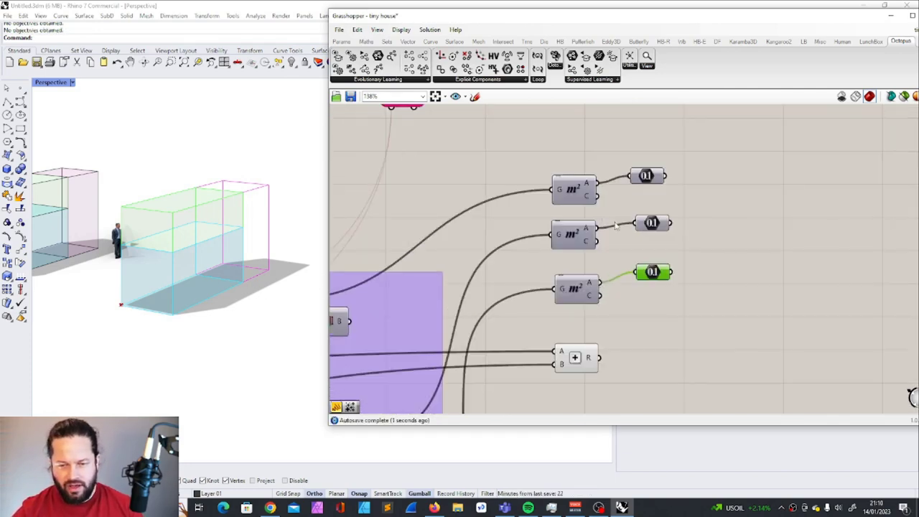
pyautogui.moveTo(650, 280); pyautogui.dragTo(652, 286)
pyautogui.moveTo(647, 176); pyautogui.dragTo(652, 184)
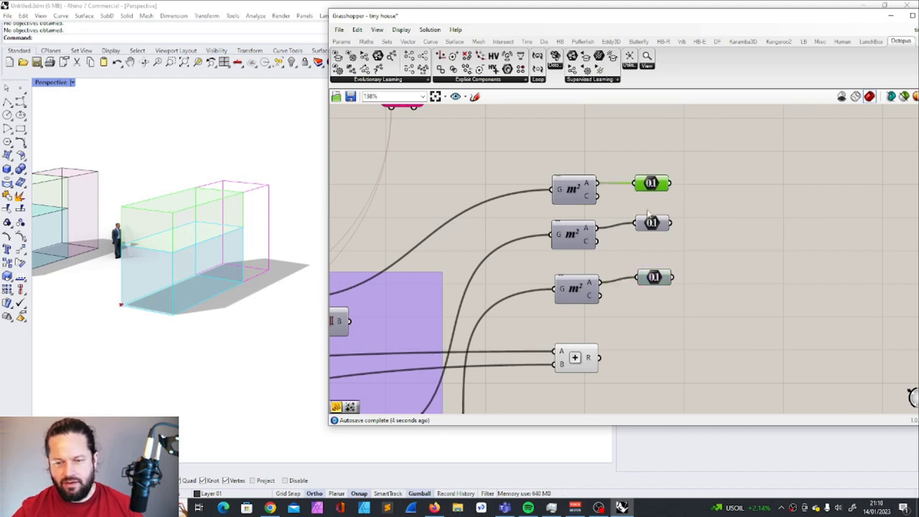
# Step: Line up the second and third area Number parameters, then add a copy fed by the length addition's result (R)
pyautogui.moveTo(648, 224); pyautogui.dragTo(648, 230)
pyautogui.moveTo(653, 270); pyautogui.dragTo(654, 275)
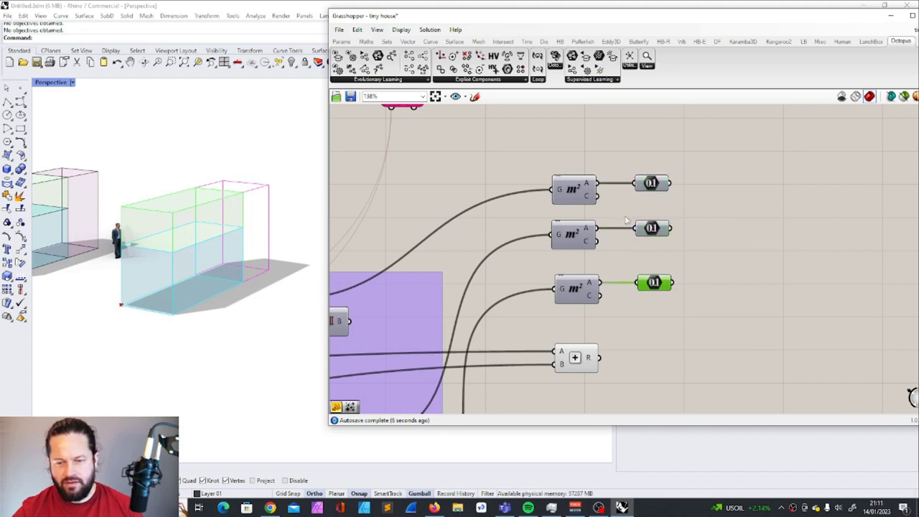
pyautogui.moveTo(624, 161); pyautogui.dragTo(718, 327)
pyautogui.click(654, 282)
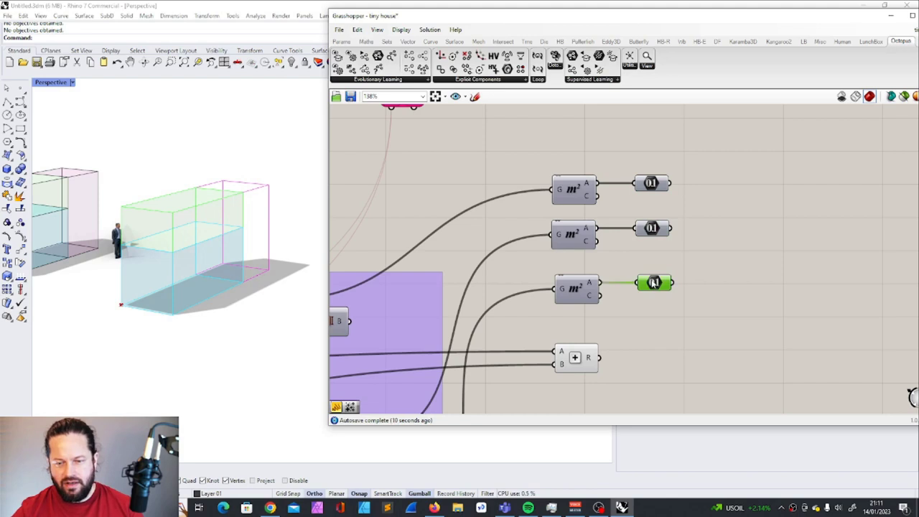
pyautogui.keyDown('alt'); pyautogui.moveTo(653, 283); pyautogui.dragTo(656, 347); pyautogui.keyUp('alt')
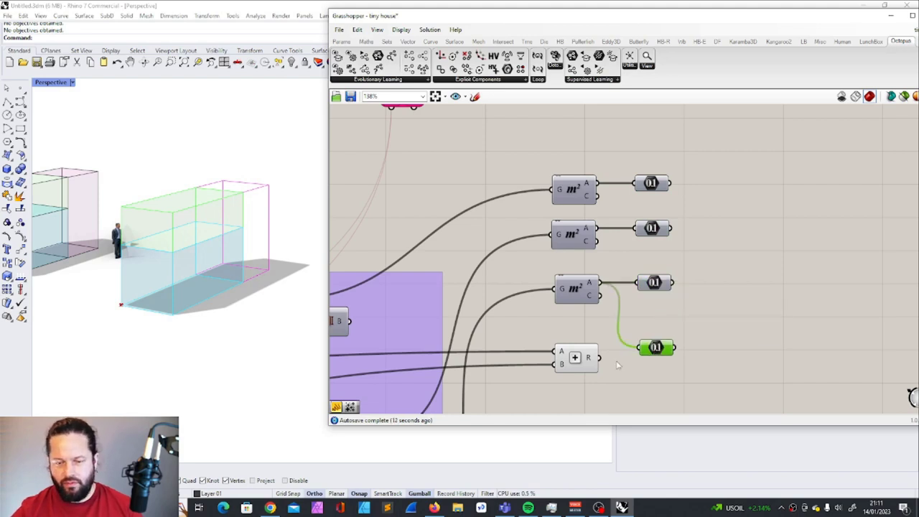
pyautogui.moveTo(599, 358)
pyautogui.mouseDown()
pyautogui.moveTo(638, 347)
pyautogui.moveTo(584, 349)
pyautogui.mouseUp()
# Step: Connect the Octopus component's objective output to the Number parameter of the length addition
pyautogui.click(514, 337)
pyautogui.scroll(-1, 514, 340)
pyautogui.moveTo(420, 125); pyautogui.dragTo(638, 349)
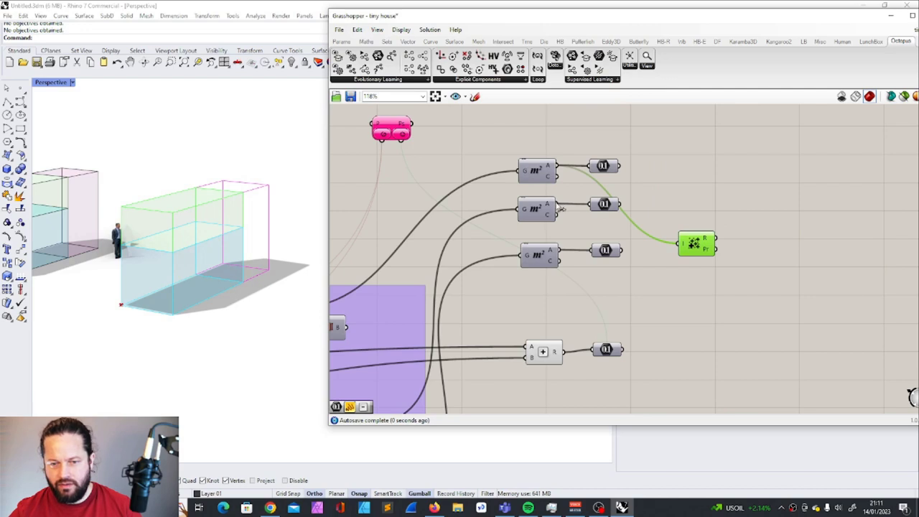
# Step: Feed all three area outputs into the Mass Addition component and attach a Panel to its result (R)
pyautogui.keyDown('shift'); pyautogui.moveTo(558, 204); pyautogui.dragTo(677, 246); pyautogui.keyUp('shift')
pyautogui.keyDown('shift'); pyautogui.moveTo(559, 250); pyautogui.dragTo(692, 207); pyautogui.keyUp('shift')
pyautogui.click(742, 198)
pyautogui.doubleClick(742, 177)
pyautogui.write('pa')
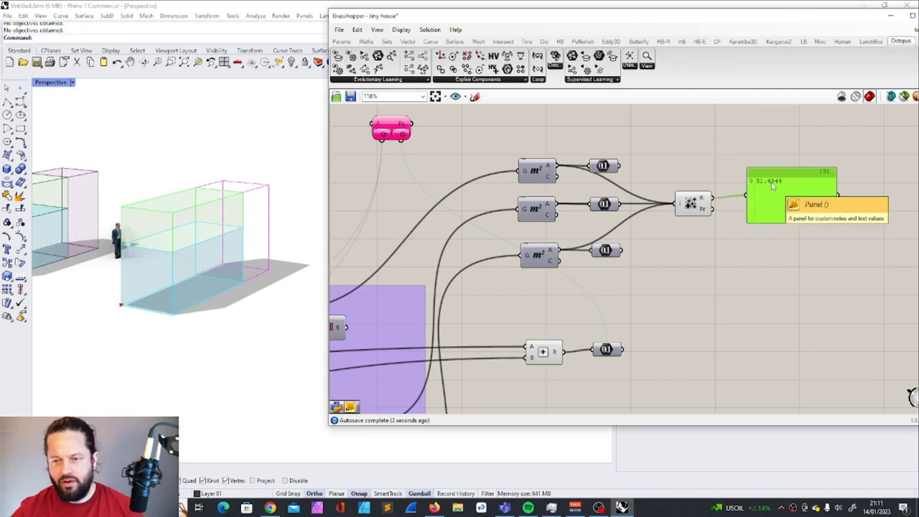
# Step: Copy the Panel and connect it to the length Number parameter to show the total length
pyautogui.moveTo(786, 177); pyautogui.dragTo(783, 175)
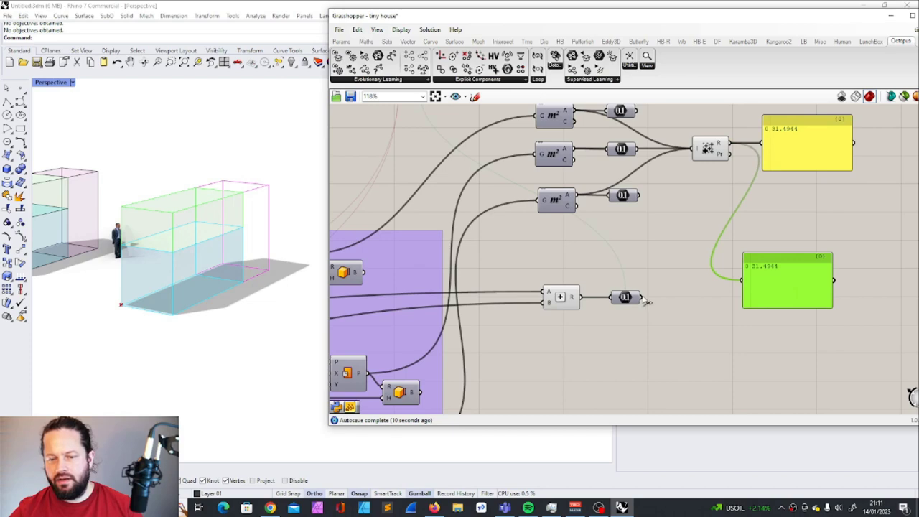
pyautogui.moveTo(646, 302); pyautogui.dragTo(743, 281)
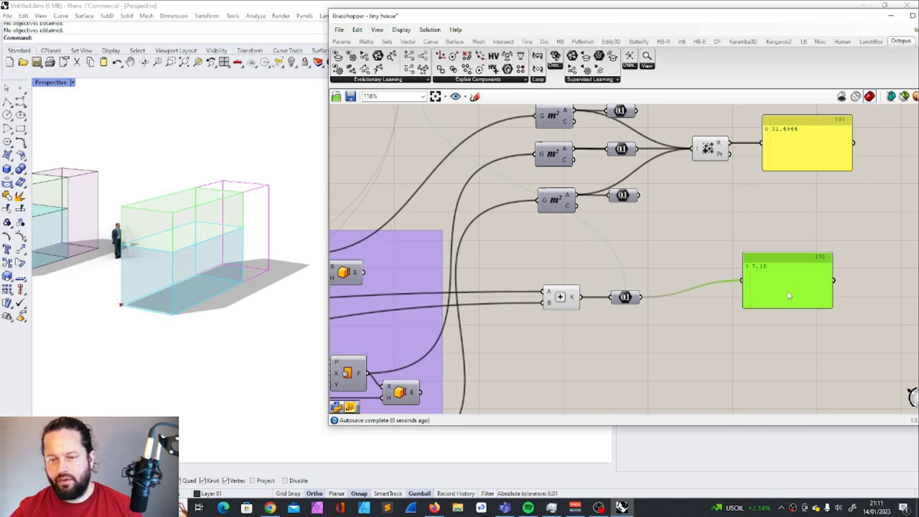
pyautogui.click(784, 232)
pyautogui.scroll(2, 693, 297)
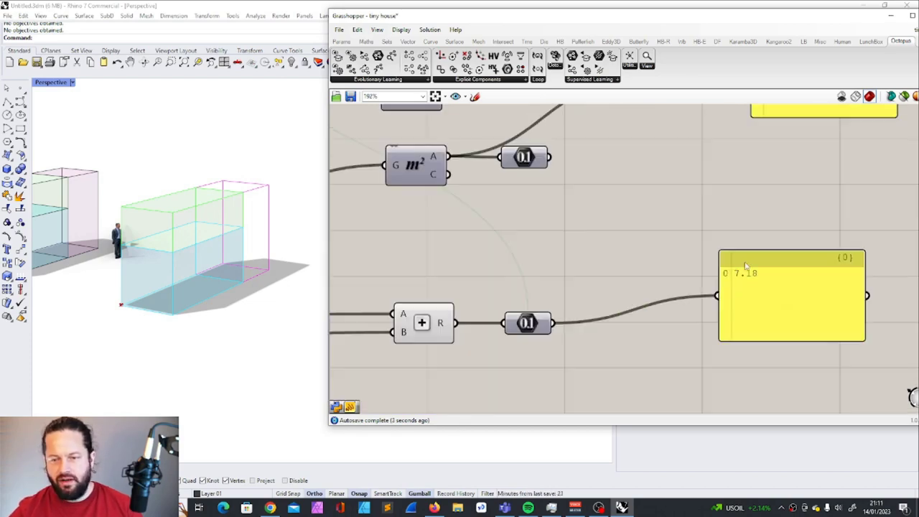
pyautogui.scroll(-4, 689, 263)
pyautogui.scroll(3, 651, 255)
pyautogui.moveTo(742, 270); pyautogui.dragTo(722, 284)
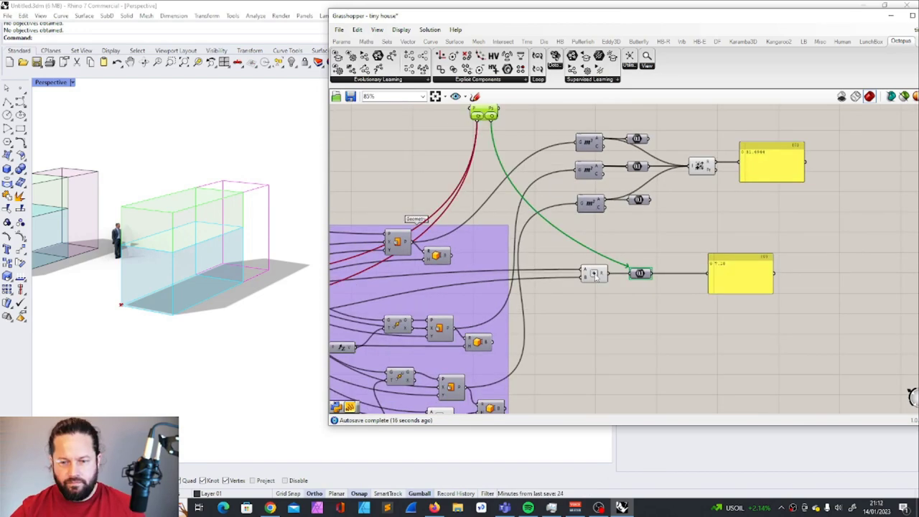
# Step: Nudge the length addition, the uppermost area component and the three area Number parameters so their wires separate clearly
pyautogui.moveTo(595, 273); pyautogui.dragTo(593, 276)
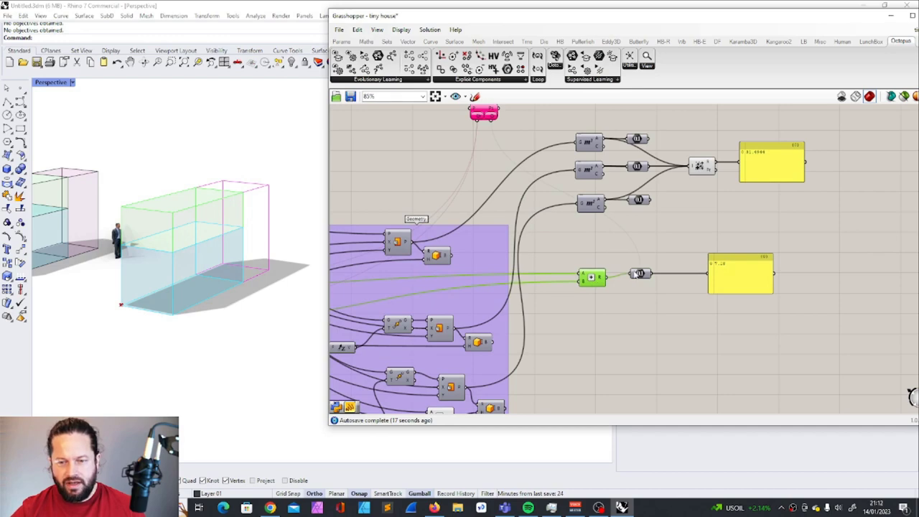
pyautogui.click(638, 274)
pyautogui.scroll(1, 638, 274)
pyautogui.moveTo(638, 275); pyautogui.dragTo(640, 317, button='right')
pyautogui.moveTo(638, 158); pyautogui.dragTo(638, 144)
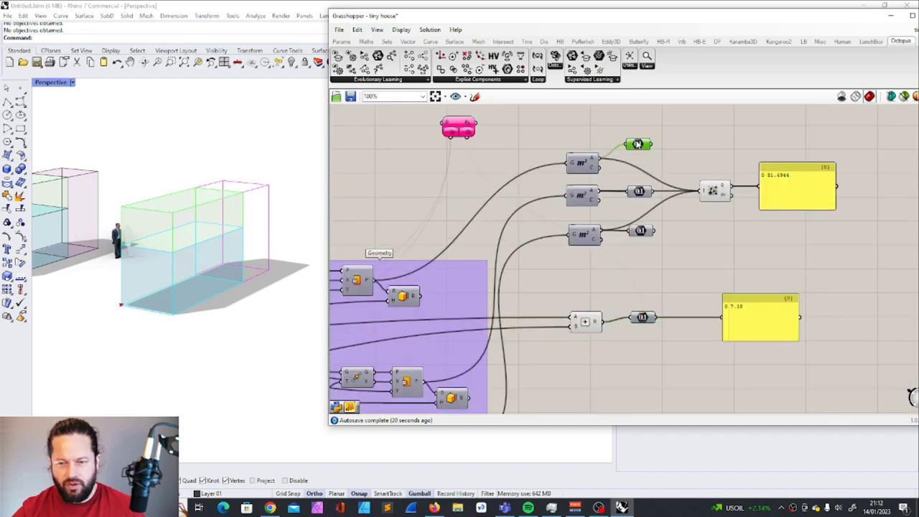
pyautogui.moveTo(585, 164); pyautogui.dragTo(585, 157)
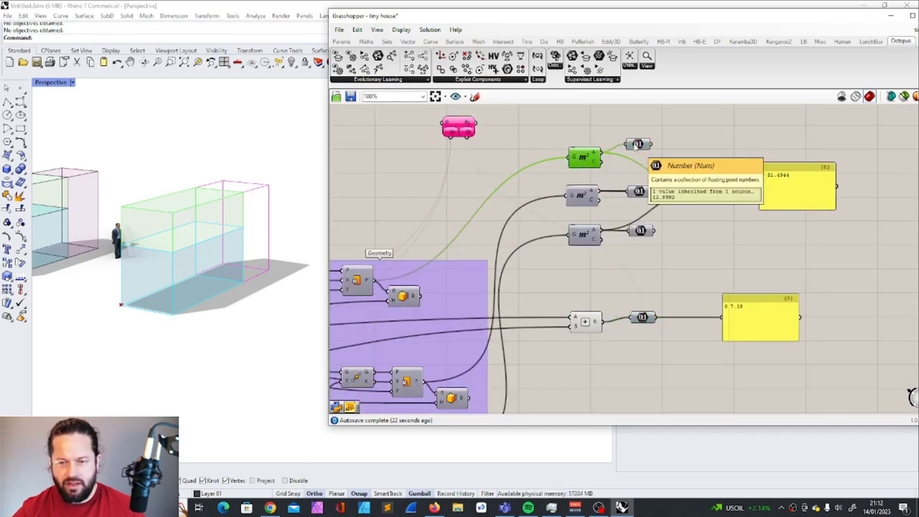
pyautogui.moveTo(639, 191); pyautogui.dragTo(636, 176)
pyautogui.moveTo(640, 231); pyautogui.dragTo(639, 237)
# Step: Rename the three area Number parameters Kitchen, Sleeping and Dining, in order from the uppermost down
pyautogui.click(457, 127)
pyautogui.scroll(5, 645, 135)
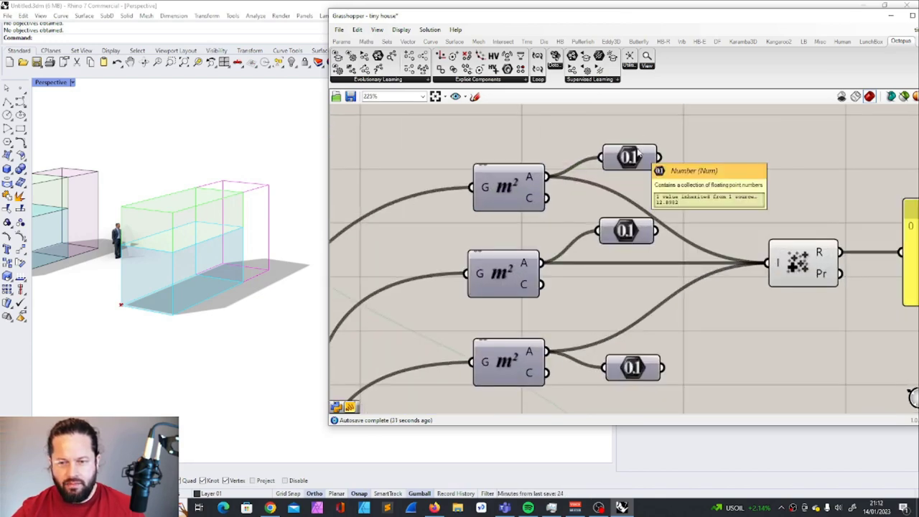
pyautogui.rightClick(637, 154)
pyautogui.moveTo(684, 156); pyautogui.dragTo(619, 150)
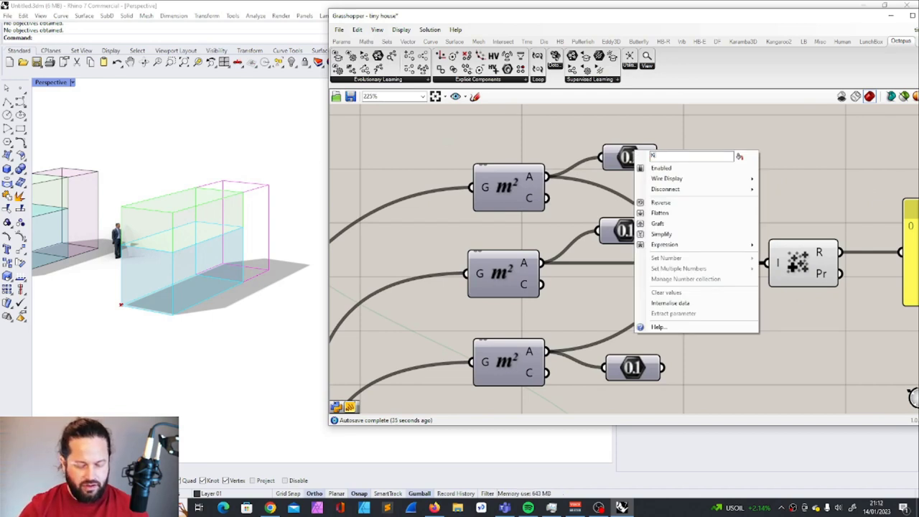
pyautogui.rightClick(624, 229)
pyautogui.rightClick(635, 368)
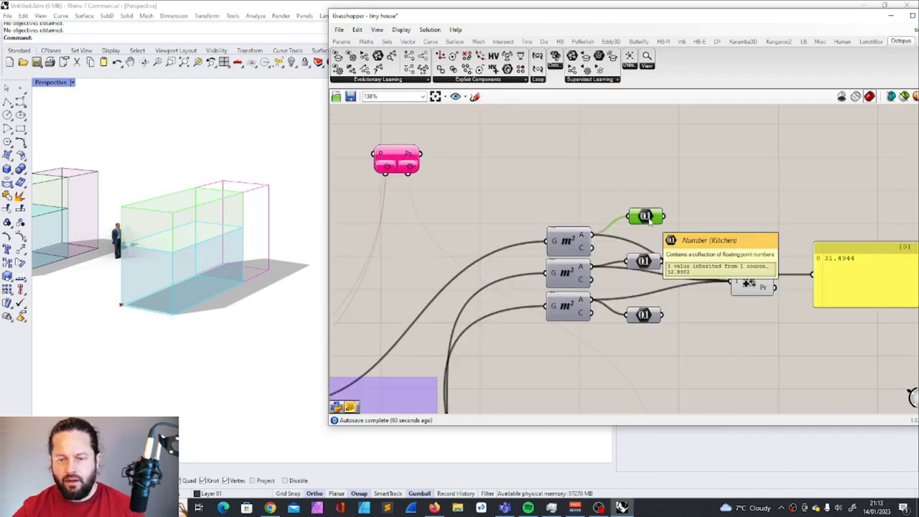
# Step: Try negating the kitchen area by adding a Negative component after the Kitchen Number parameter
pyautogui.rightClick(636, 215)
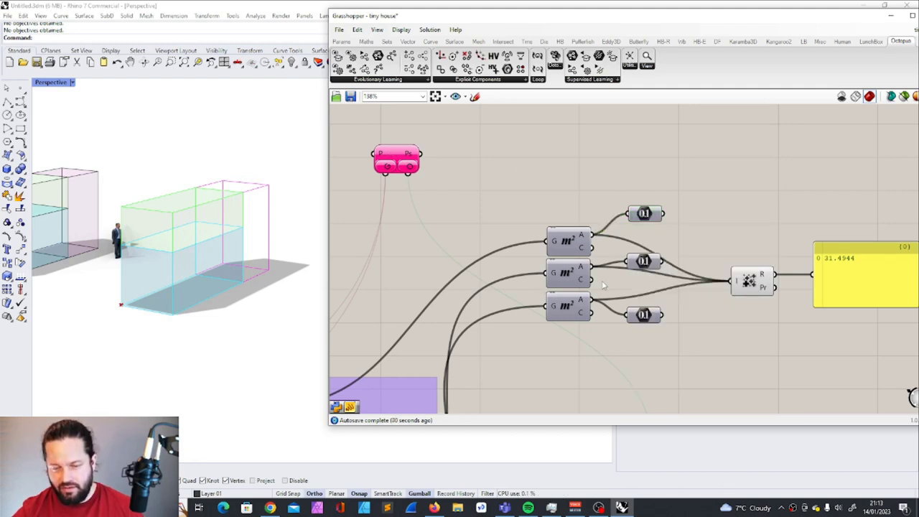
pyautogui.moveTo(635, 219)
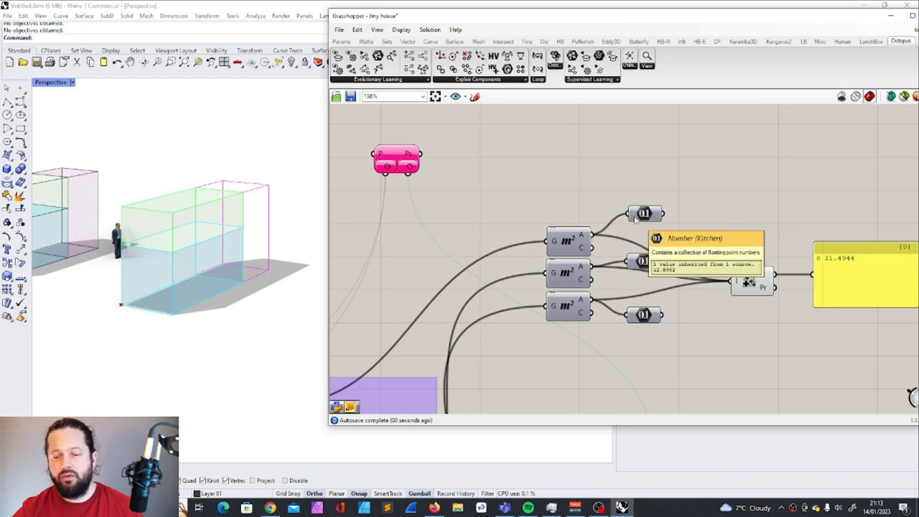
pyautogui.doubleClick(675, 205)
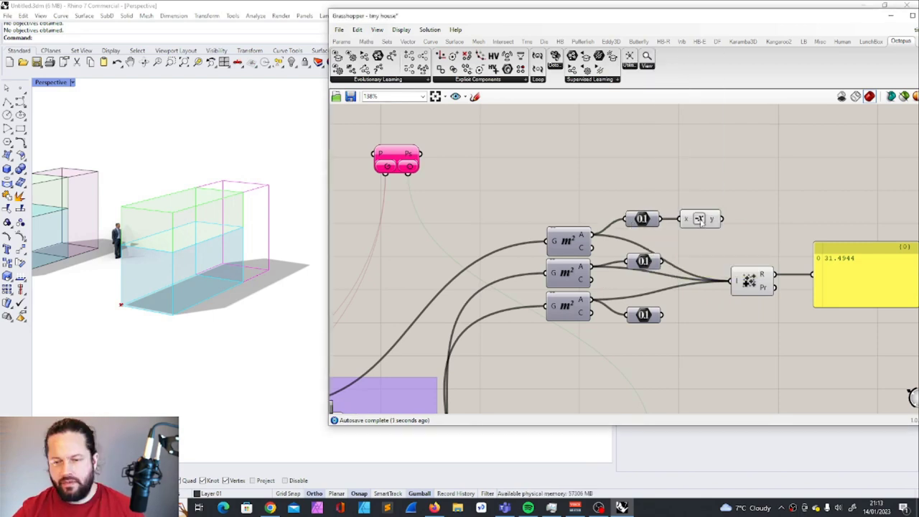
pyautogui.click(702, 223)
# Step: Give the Kitchen Number parameter the expression x*-1 and move it higher above the area components
pyautogui.click(635, 220)
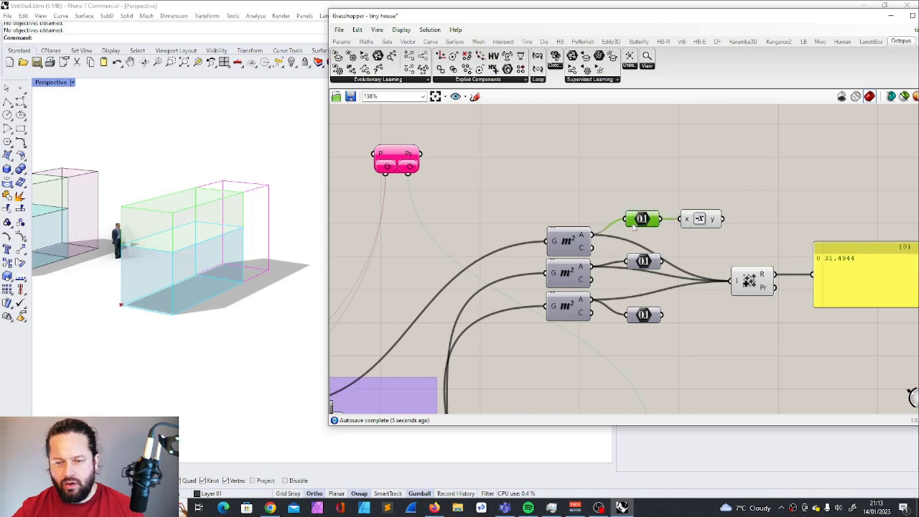
pyautogui.rightClick(633, 219)
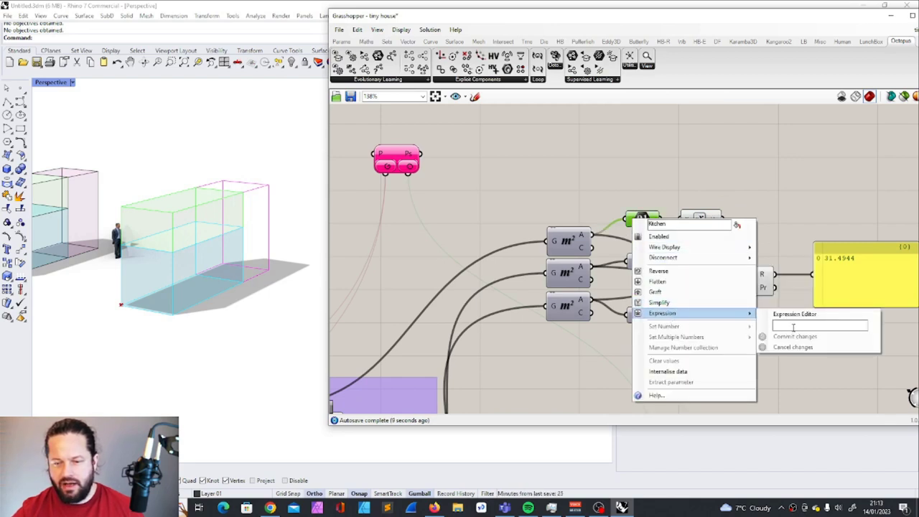
pyautogui.click(795, 326)
pyautogui.write('x')
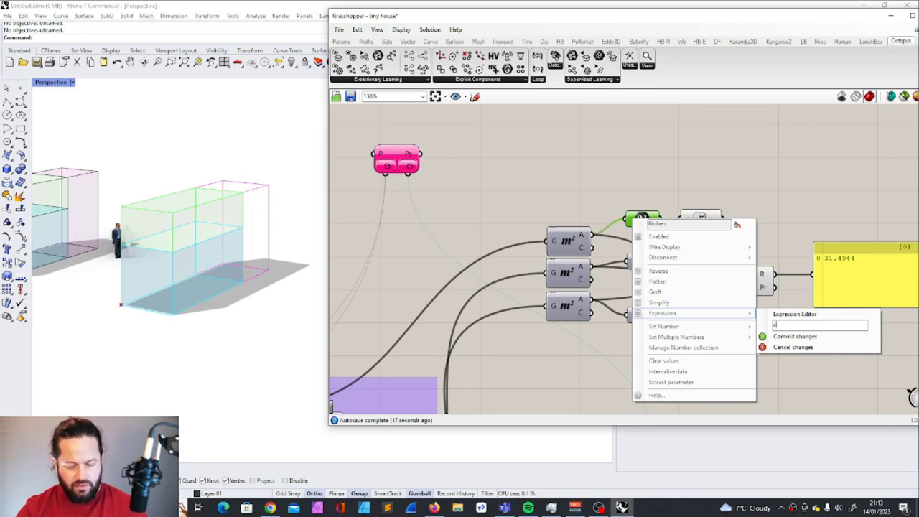
pyautogui.click(795, 336)
pyautogui.moveTo(646, 219); pyautogui.dragTo(646, 200)
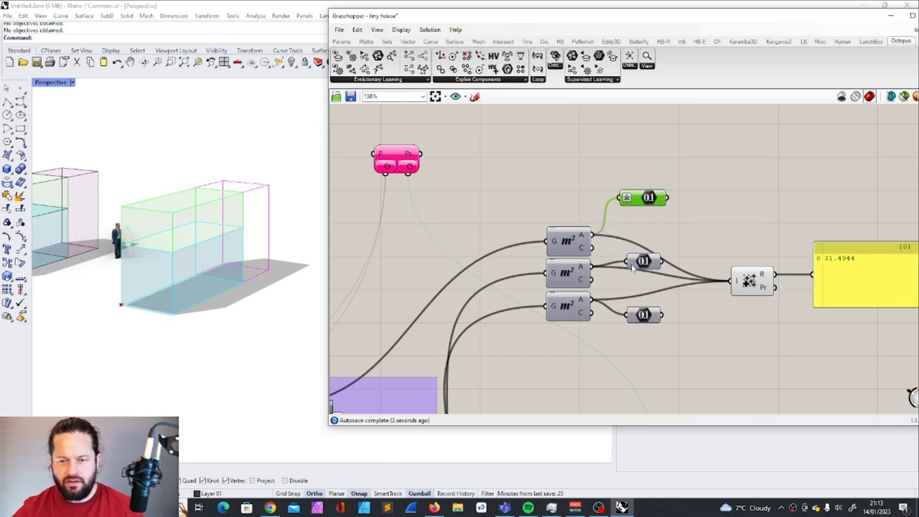
# Step: Apply the expression x*-1 to the Sleeping and Dining Number parameters as well
pyautogui.rightClick(642, 259)
pyautogui.moveTo(687, 354)
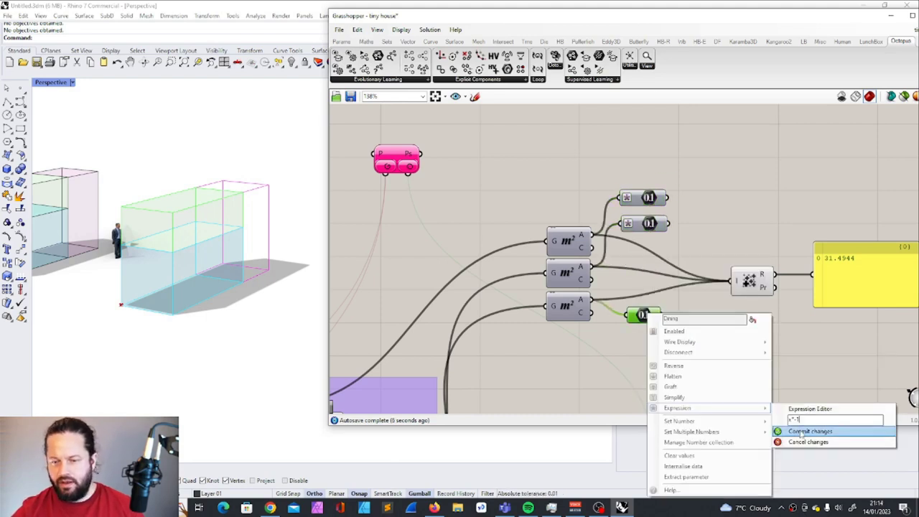
pyautogui.click(804, 433)
# Step: Move the Dining parameter up beneath the other two and connect the Octopus objective output to the three area parameters
pyautogui.moveTo(521, 147); pyautogui.dragTo(711, 249)
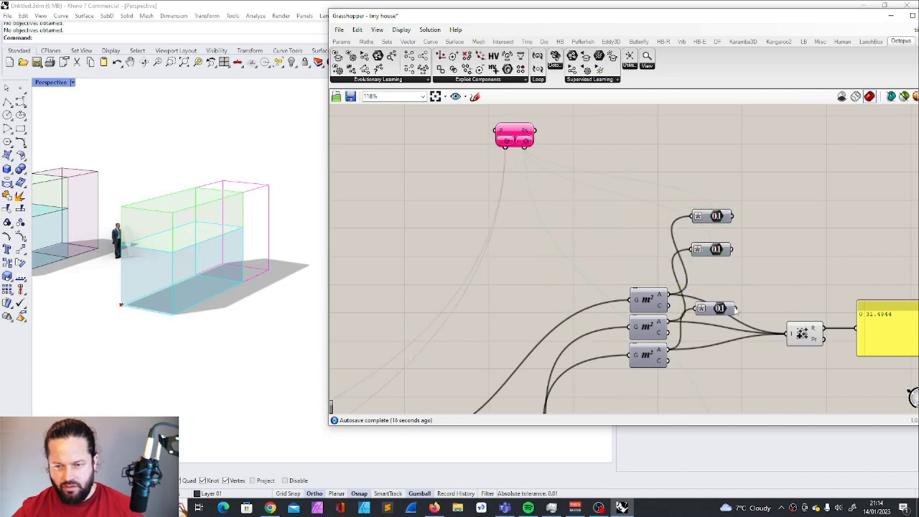
pyautogui.moveTo(713, 310); pyautogui.dragTo(715, 277)
pyautogui.moveTo(523, 142); pyautogui.dragTo(694, 274)
# Step: Rename the Number parameter after the length addition as Length
pyautogui.scroll(-1, 632, 208)
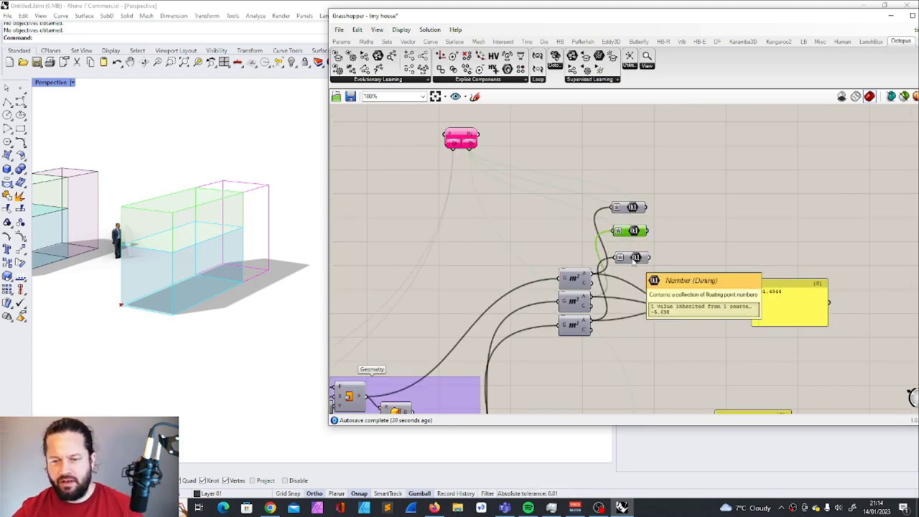
pyautogui.scroll(-5, 669, 224)
pyautogui.scroll(7, 654, 335)
pyautogui.click(666, 279)
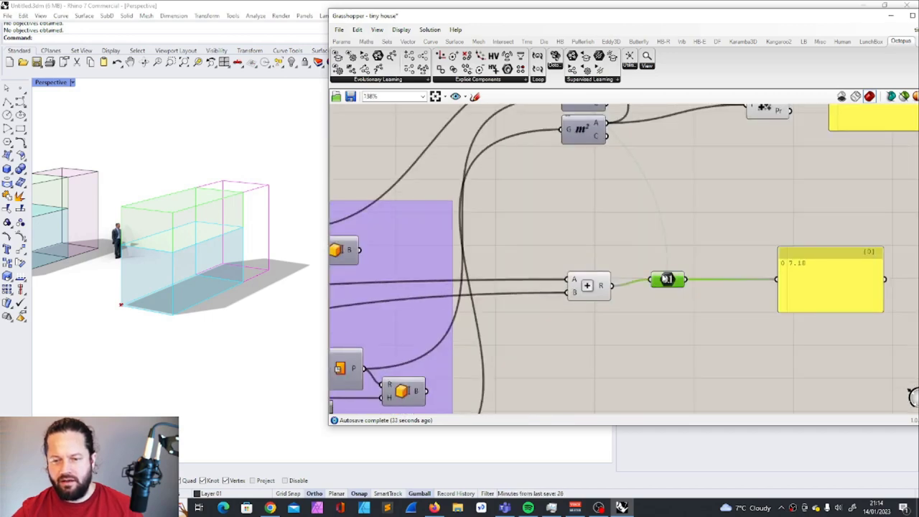
pyautogui.rightClick(667, 280)
pyautogui.write('Len')
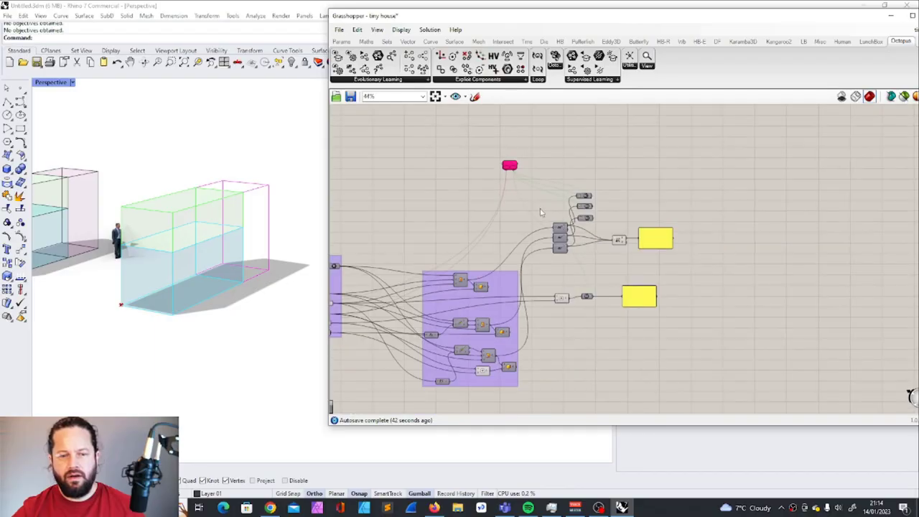
# Step: Open the Octopus optimisation window and enable Diversify Parameters for the search
pyautogui.scroll(5, 503, 183)
pyautogui.doubleClick(498, 182)
pyautogui.moveTo(417, 29); pyautogui.dragTo(410, 32)
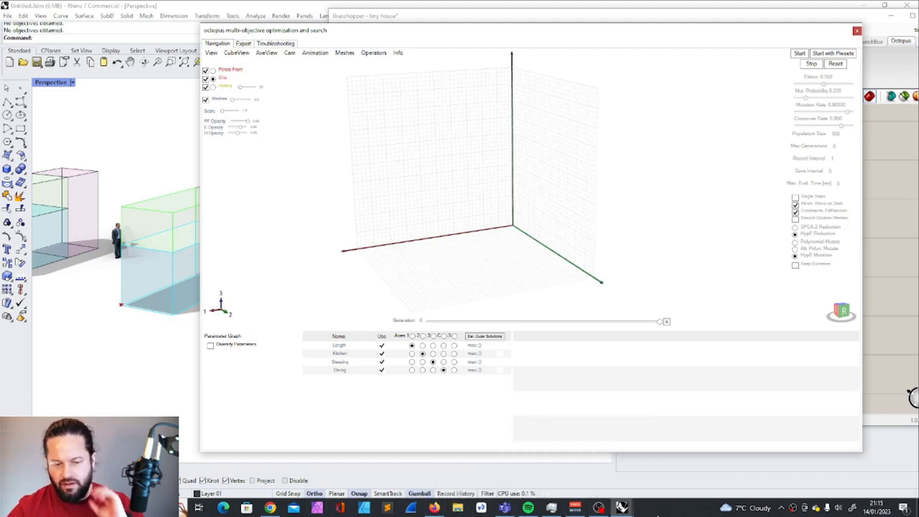
pyautogui.moveTo(622, 509)
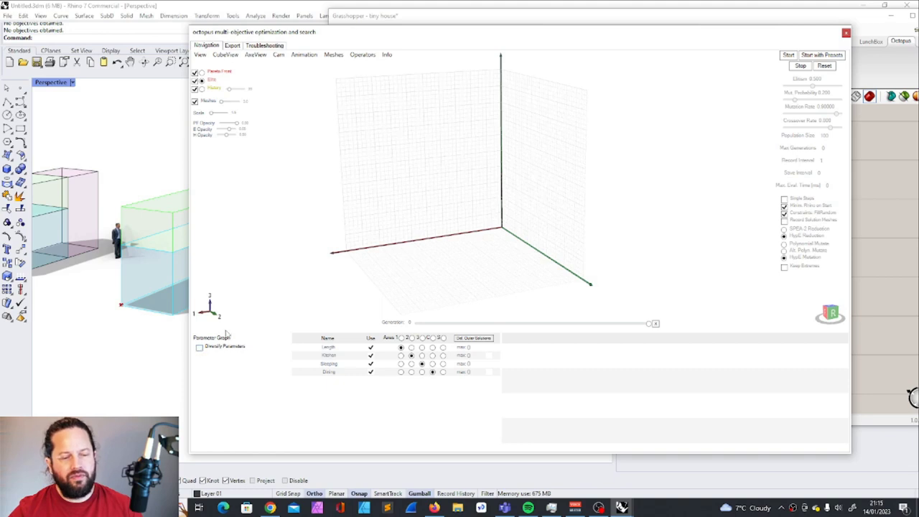
pyautogui.click(199, 348)
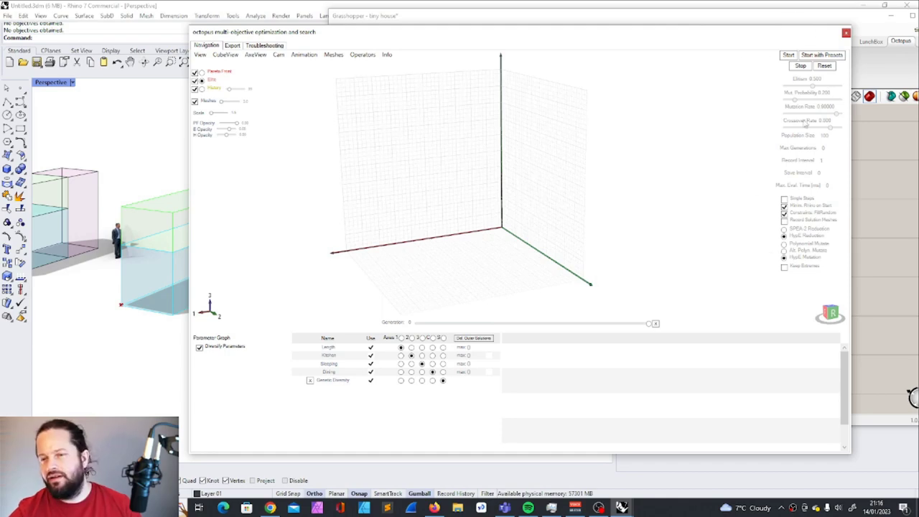
# Step: Reposition the Octopus window to expose the model and start the optimisation with presets
pyautogui.moveTo(368, 36); pyautogui.dragTo(442, 34)
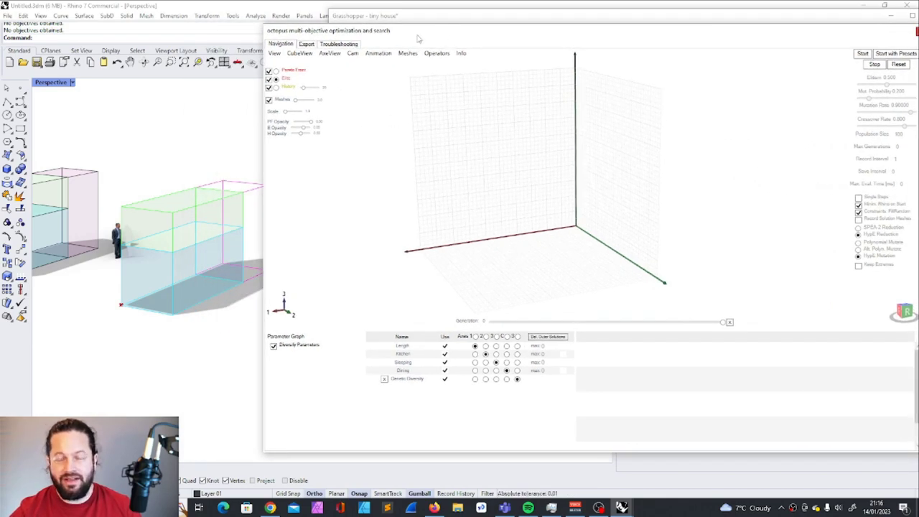
pyautogui.moveTo(587, 35); pyautogui.dragTo(532, 33)
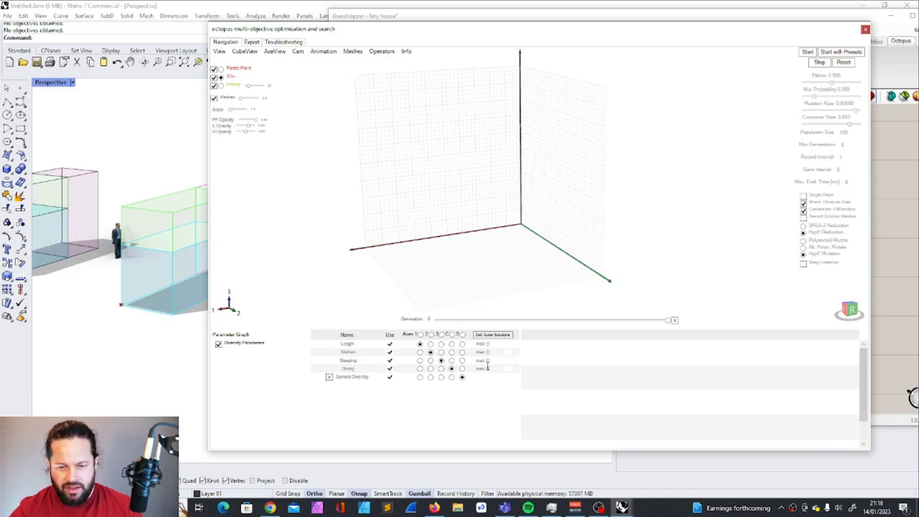
pyautogui.moveTo(408, 33); pyautogui.dragTo(491, 30)
pyautogui.click(886, 46)
# Step: Bring the running Octopus window to the front and restore the Rhino window with its Grasshopper definition
pyautogui.moveTo(622, 508)
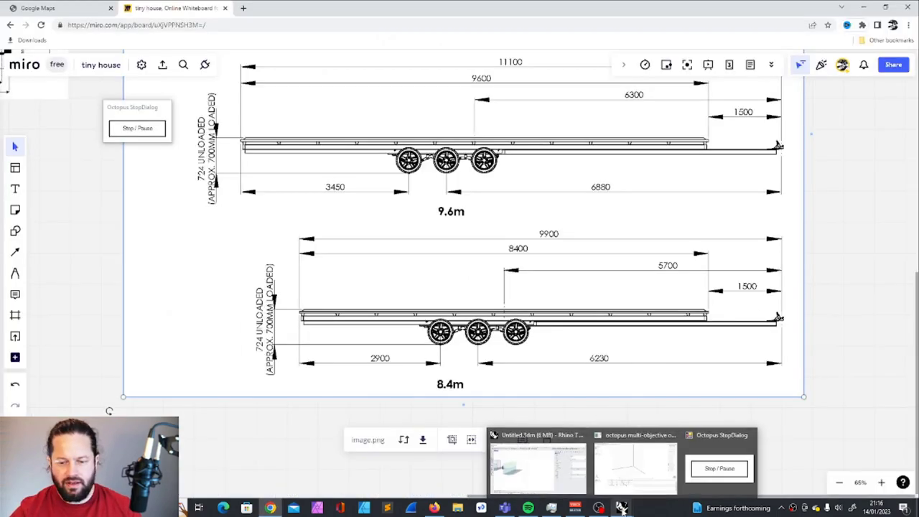
pyautogui.click(631, 486)
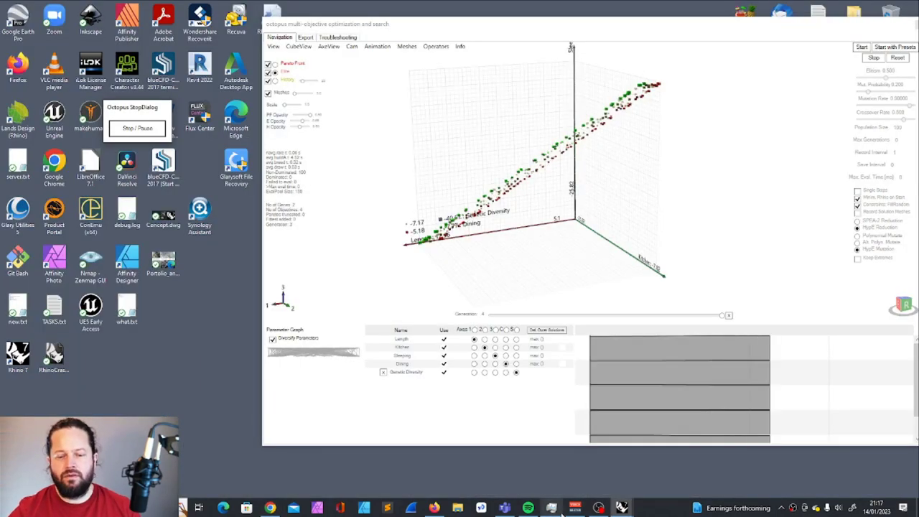
pyautogui.click(622, 507)
pyautogui.click(582, 465)
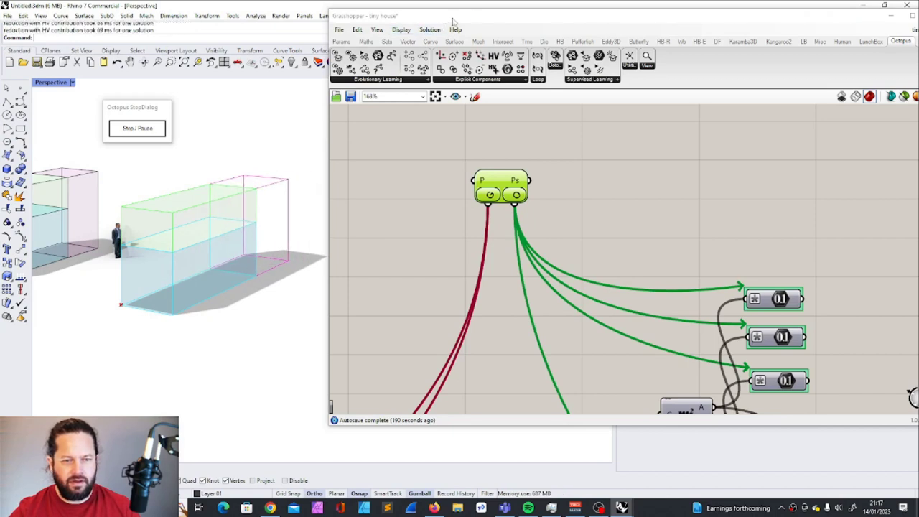
# Step: Stop the running Octopus optimisation and place its window beside the Rhino model with the solution plot in view
pyautogui.click(134, 129)
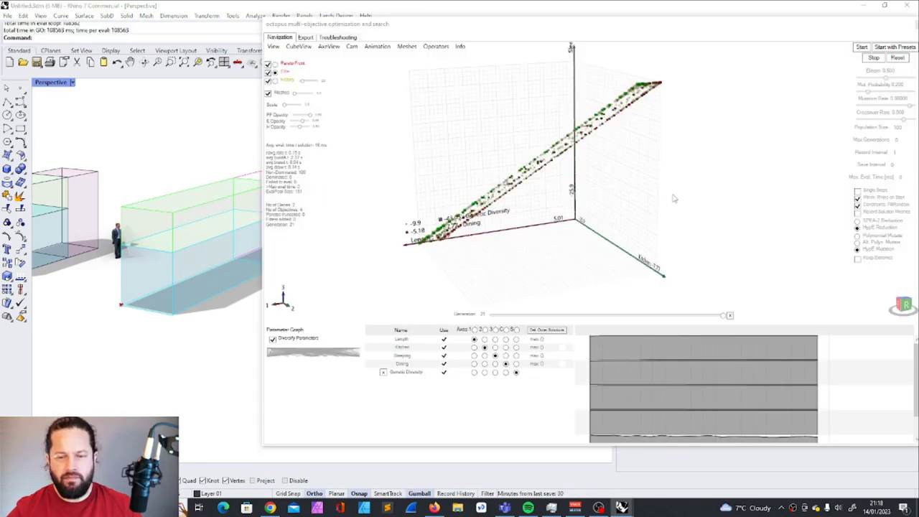
pyautogui.moveTo(673, 198); pyautogui.dragTo(513, 242, button='right')
pyautogui.scroll(5, 420, 200)
pyautogui.moveTo(427, 198); pyautogui.dragTo(449, 184, button='right')
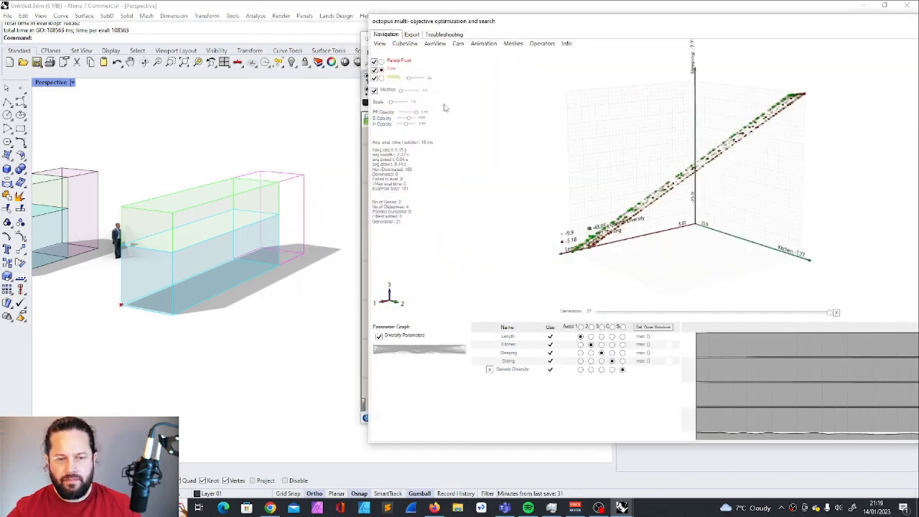
# Step: Examine the tiny house volumes in the Rhino view and the distribution of solutions in the Octopus plot
pyautogui.moveTo(310, 233); pyautogui.dragTo(288, 269, button='right')
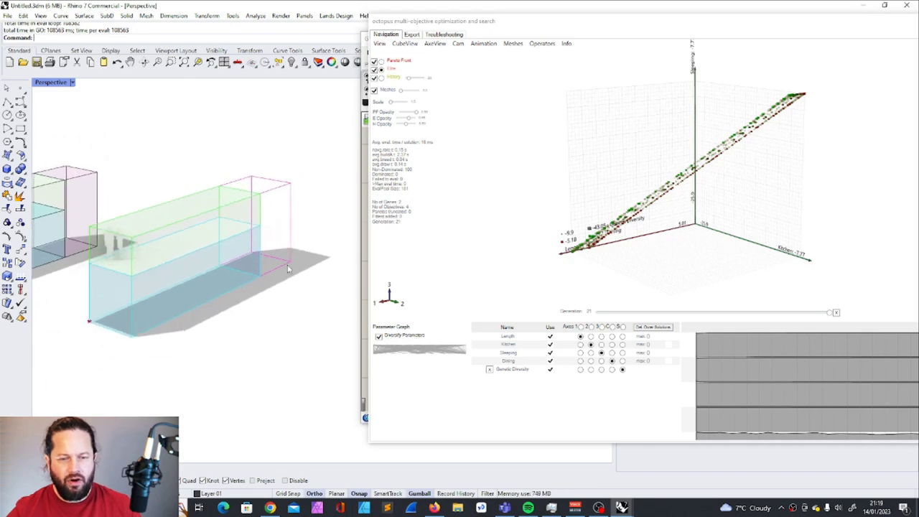
pyautogui.moveTo(240, 231)
pyautogui.mouseDown(button='right')
pyautogui.moveTo(218, 227)
pyautogui.moveTo(234, 227)
pyautogui.mouseUp(button='right')
pyautogui.scroll(3, 689, 188)
pyautogui.scroll(-4, 604, 221)
pyautogui.moveTo(603, 221); pyautogui.dragTo(582, 234, button='right')
pyautogui.scroll(-4, 586, 222)
pyautogui.scroll(8, 603, 206)
pyautogui.scroll(-4, 624, 208)
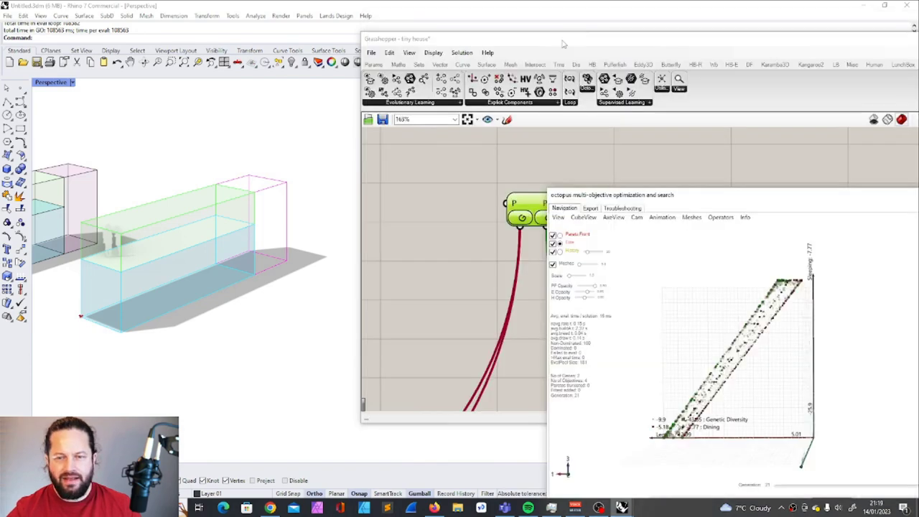
# Step: Bring the Grasshopper definition forward and read the panels showing the summed room areas and the total length
pyautogui.moveTo(431, 42); pyautogui.dragTo(203, 42)
pyautogui.scroll(-4, 323, 240)
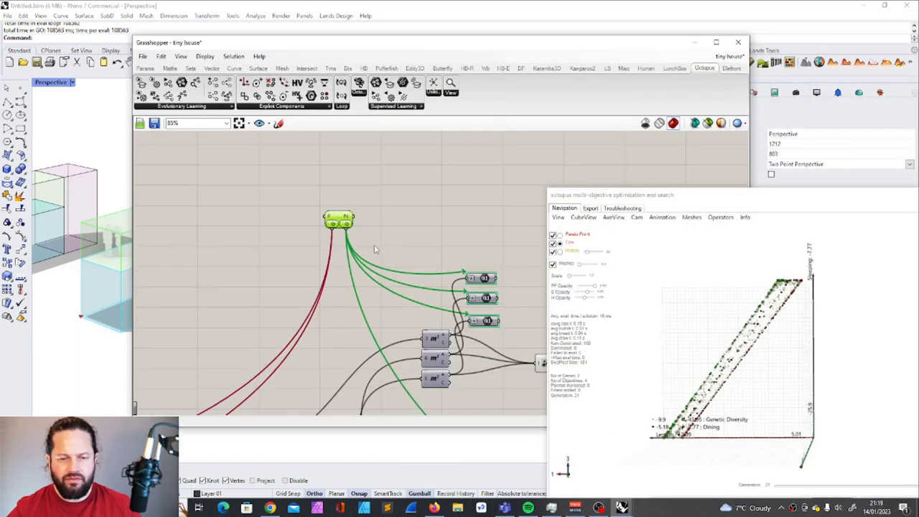
pyautogui.scroll(5, 374, 251)
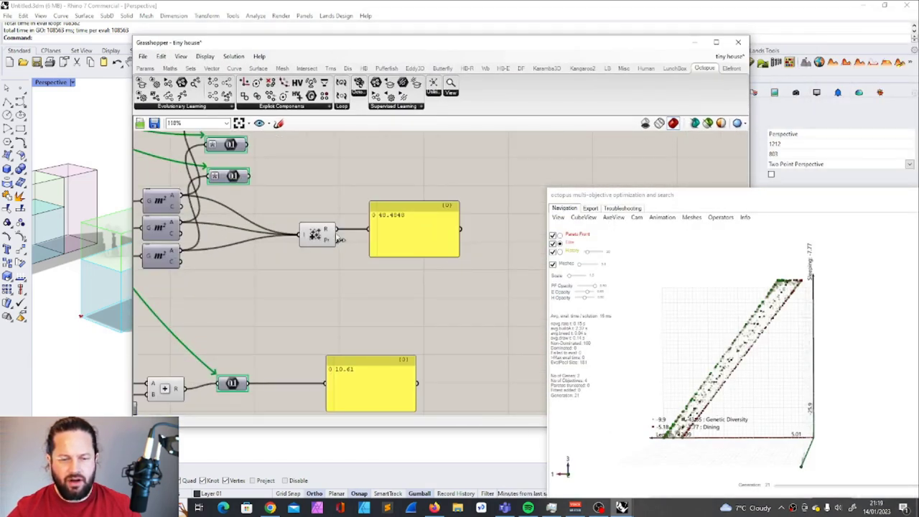
pyautogui.scroll(-1, 420, 300)
pyautogui.scroll(4, 420, 300)
pyautogui.click(369, 316)
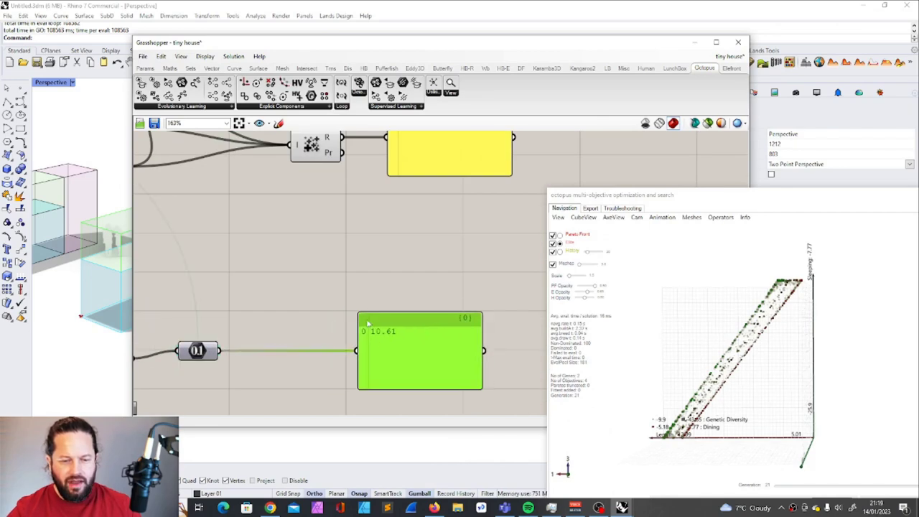
pyautogui.scroll(-2, 463, 332)
pyautogui.scroll(2, 437, 332)
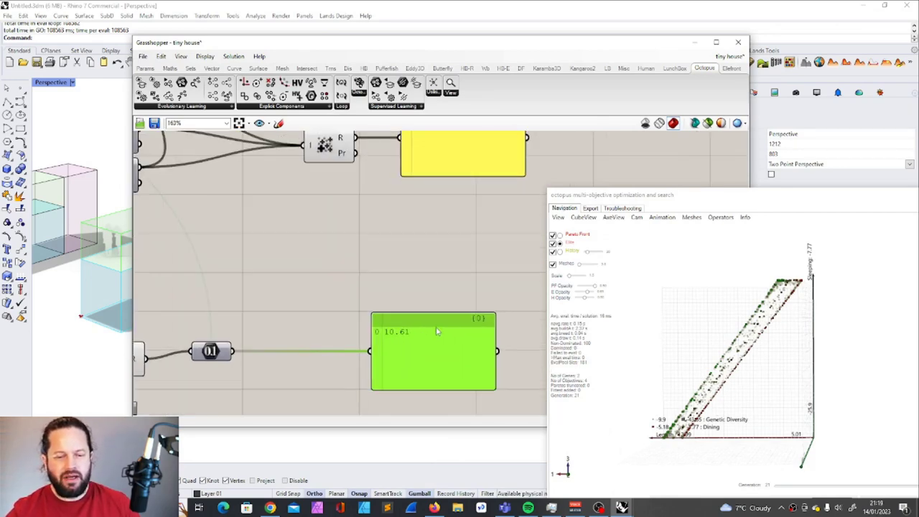
pyautogui.scroll(-2, 435, 334)
pyautogui.scroll(3, 446, 190)
pyautogui.scroll(-2, 446, 287)
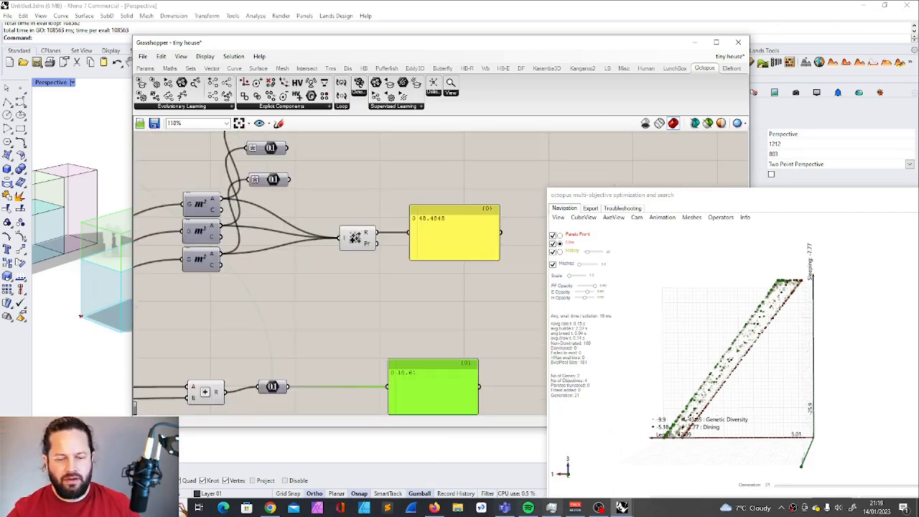
# Step: Switch to the Miro board in Chrome, check the trailer length drawings, and return to Grasshopper
pyautogui.click(270, 507)
pyautogui.scroll(2, 439, 87)
pyautogui.scroll(1, 440, 88)
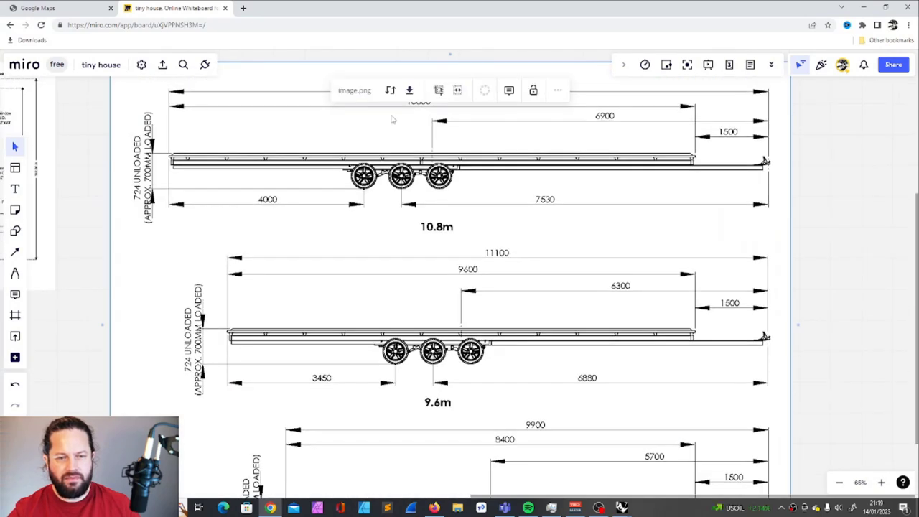
pyautogui.click(828, 191)
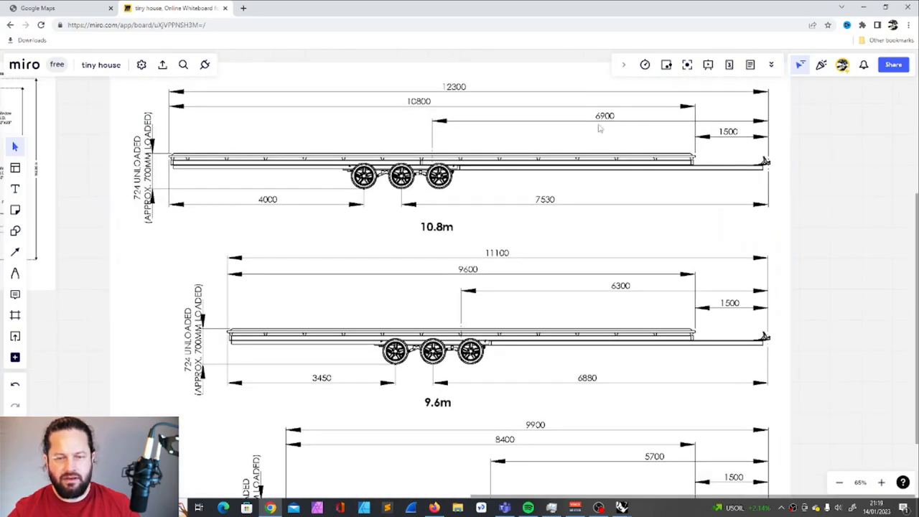
pyautogui.hotkey('alt', 'Tab')
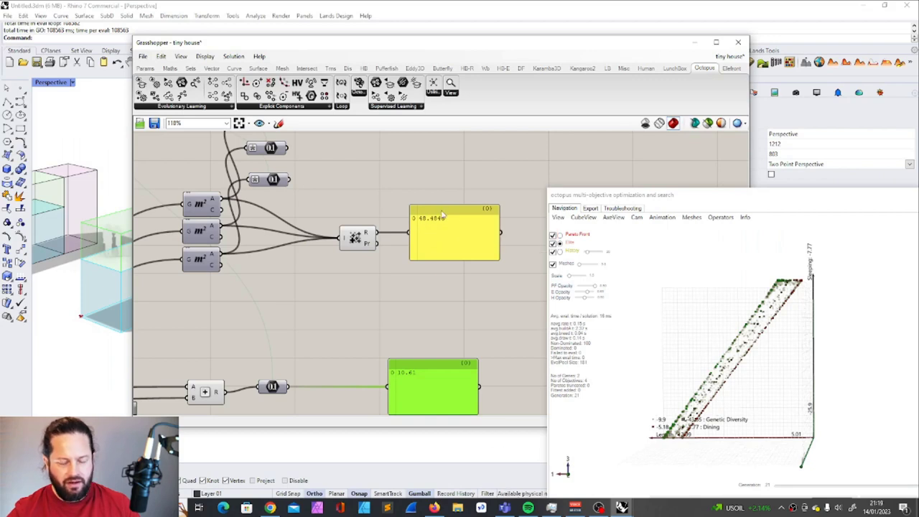
# Step: Place the Octopus window beside the area and length panels and reinstate sample solutions from the plot to compare their values
pyautogui.scroll(-2, 410, 217)
pyautogui.scroll(-2, 411, 217)
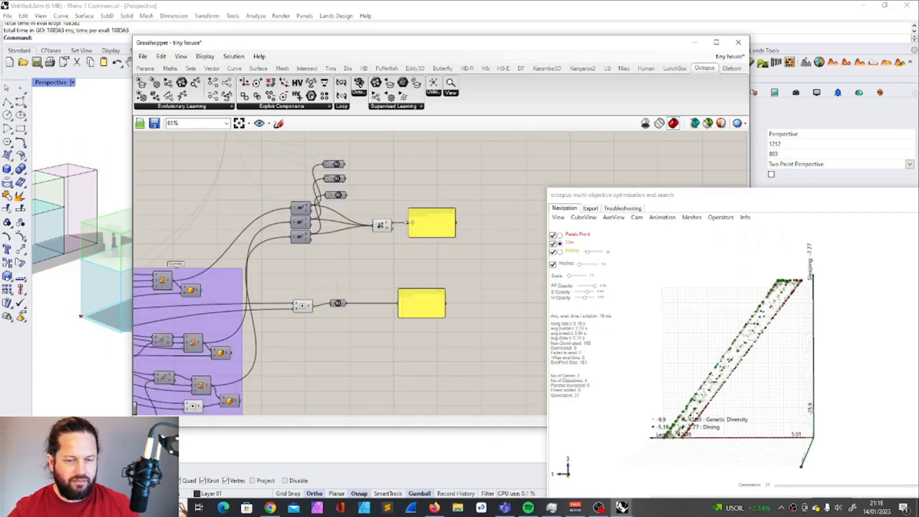
pyautogui.moveTo(695, 196); pyautogui.dragTo(575, 112)
pyautogui.moveTo(636, 245); pyautogui.dragTo(647, 274, button='right')
pyautogui.scroll(-3, 649, 276)
pyautogui.scroll(10, 797, 338)
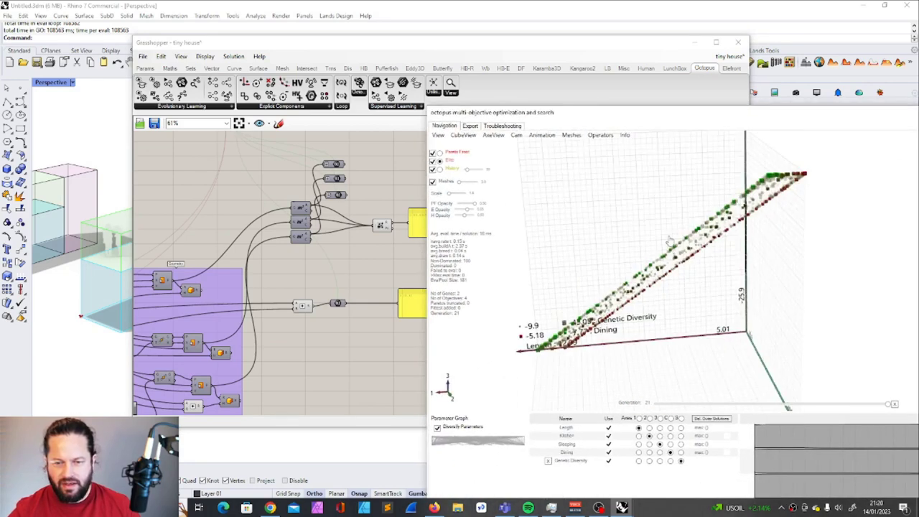
pyautogui.moveTo(670, 266); pyautogui.dragTo(685, 265, button='right')
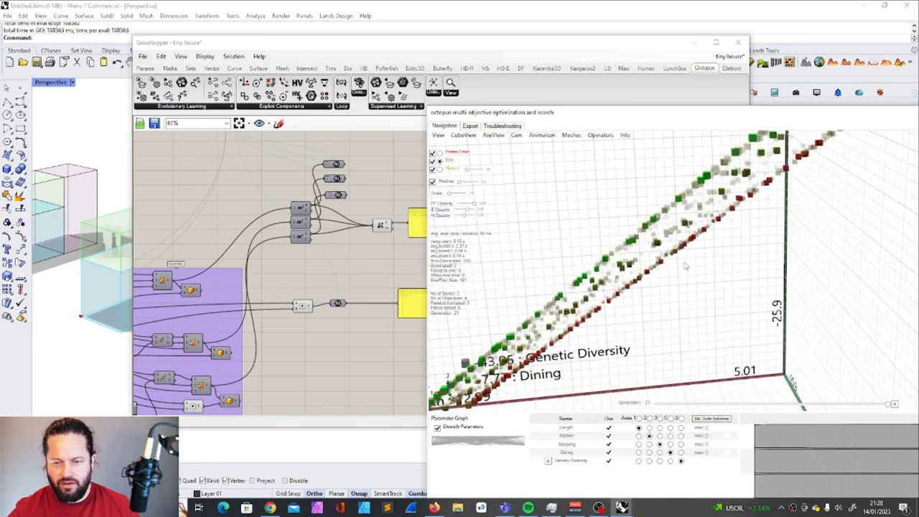
pyautogui.scroll(-2, 685, 267)
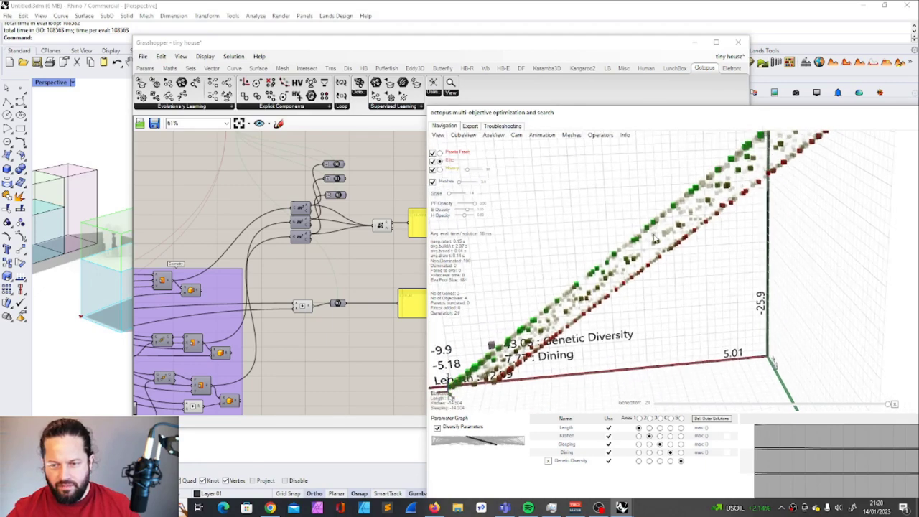
pyautogui.scroll(8, 654, 239)
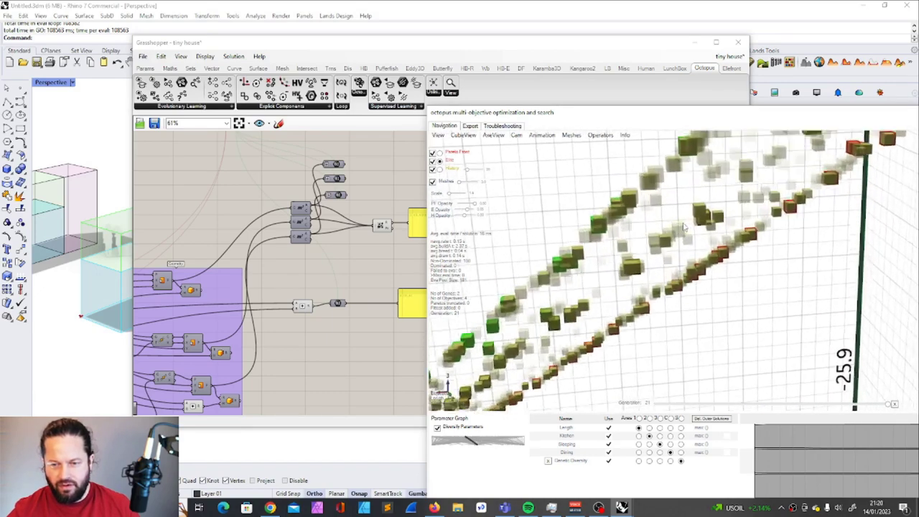
pyautogui.rightClick(575, 211)
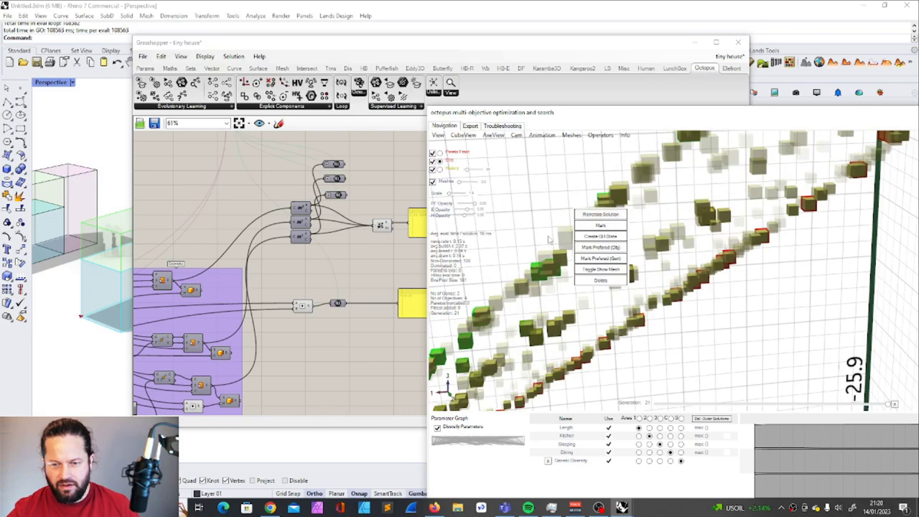
pyautogui.click(608, 216)
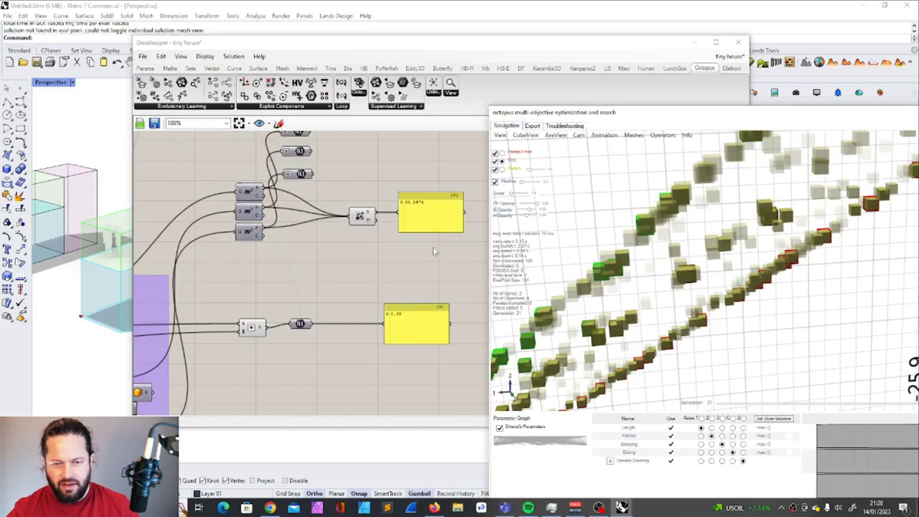
pyautogui.scroll(2, 433, 246)
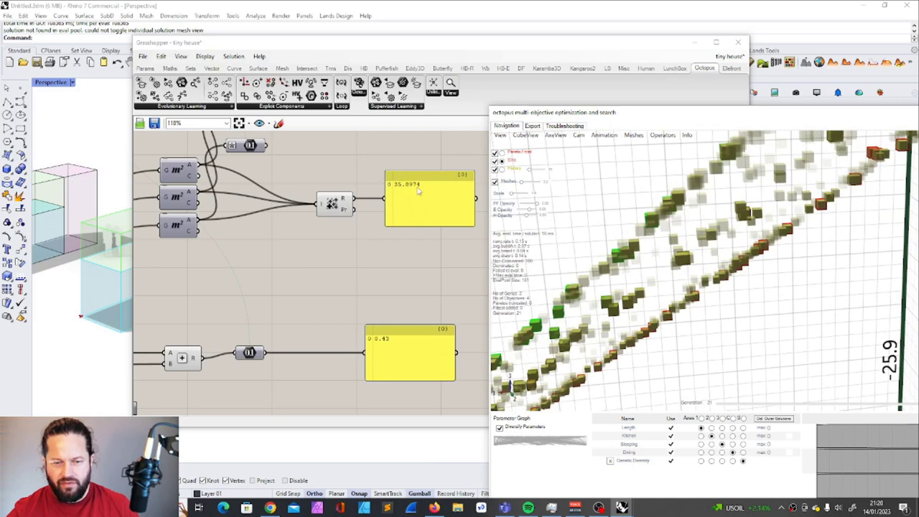
pyautogui.scroll(-2, 653, 293)
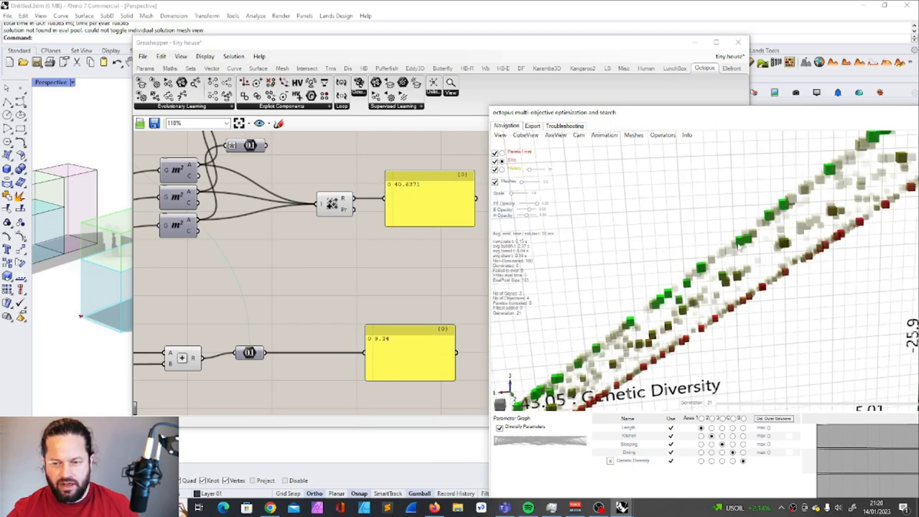
# Step: Uncover the Rhino model and reinstate further Octopus solutions, ending with the one whose total length is 6.86
pyautogui.moveTo(217, 37); pyautogui.dragTo(384, 38)
pyautogui.rightClick(554, 370)
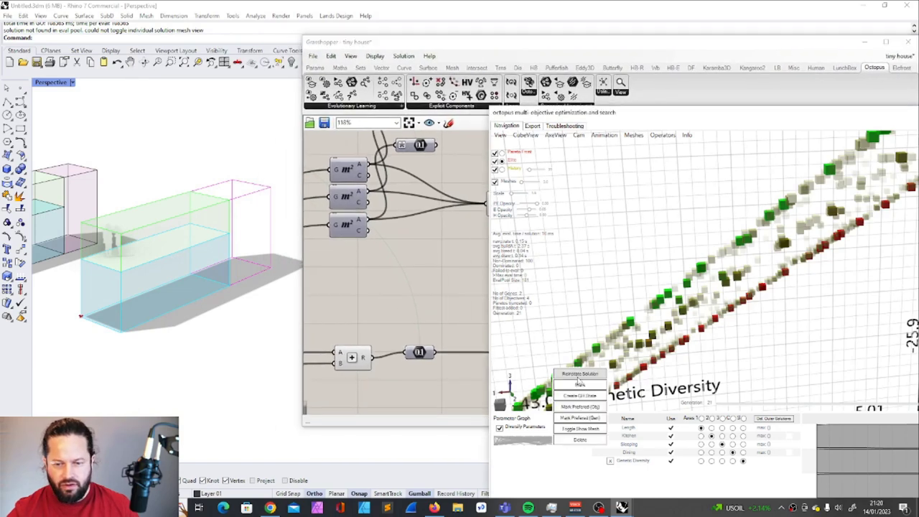
pyautogui.click(578, 377)
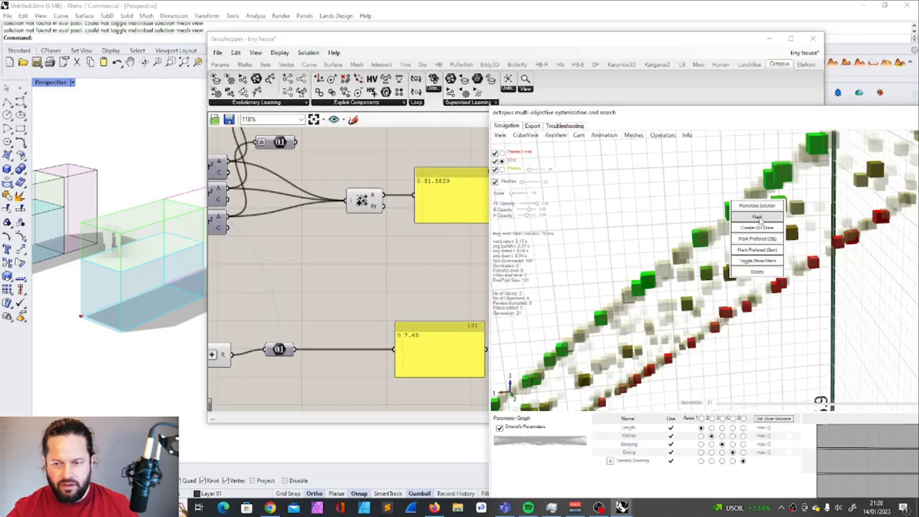
pyautogui.click(757, 206)
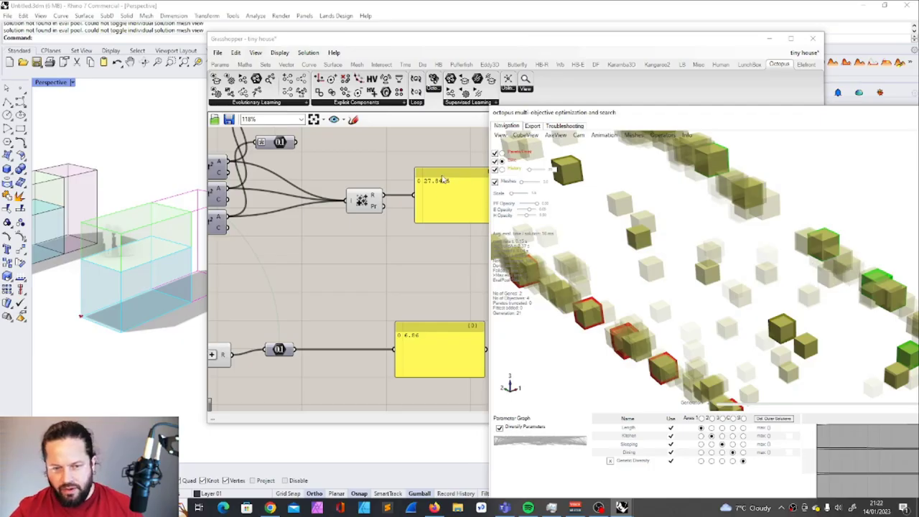
# Step: Bring the whole Octopus window into view, check its text and file export options, and return to the solution plot
pyautogui.moveTo(915, 113); pyautogui.dragTo(695, 28)
pyautogui.scroll(-3, 619, 176)
pyautogui.scroll(-5, 618, 176)
pyautogui.moveTo(531, 174)
pyautogui.mouseDown(button='right')
pyautogui.moveTo(585, 190)
pyautogui.moveTo(536, 171)
pyautogui.mouseUp(button='right')
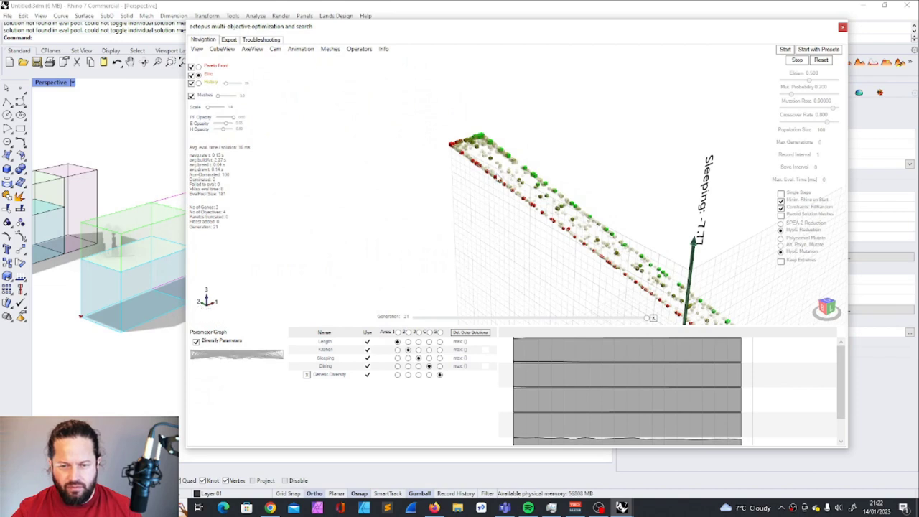
pyautogui.click(229, 40)
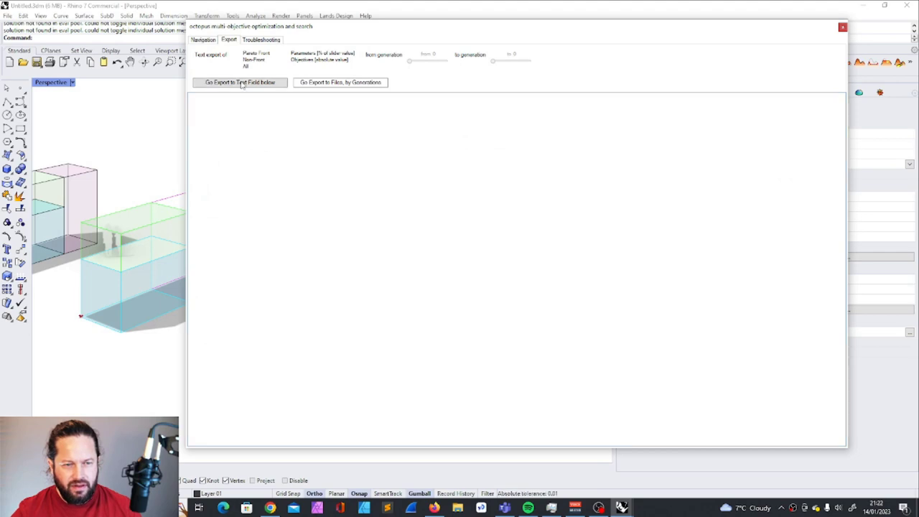
pyautogui.click(203, 39)
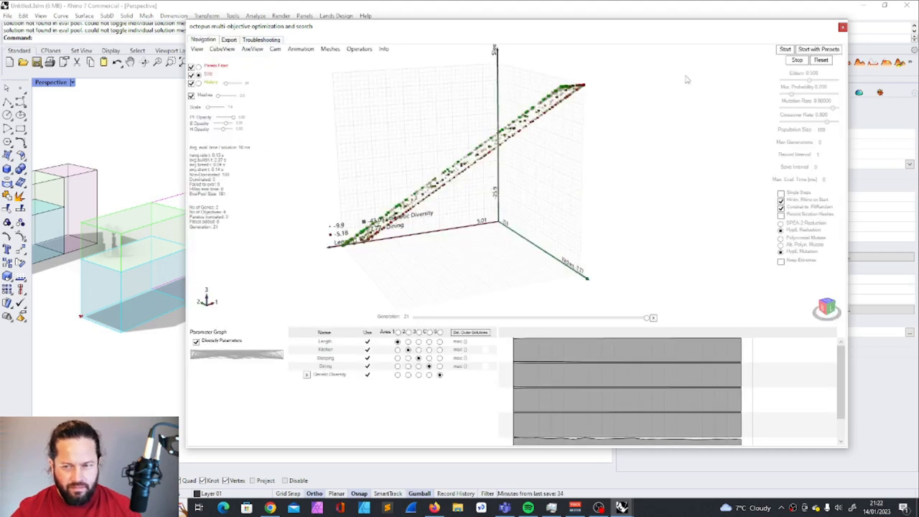
pyautogui.moveTo(353, 33); pyautogui.dragTo(395, 22)
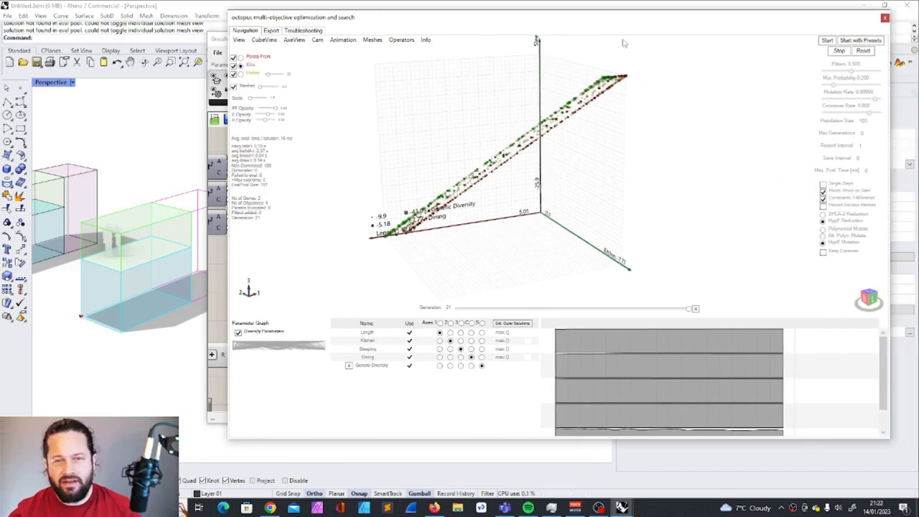
# Step: Look at the design brief in Miro, switch to Firefox, and maximise it with the YouTube results for octopus optimization
pyautogui.click(270, 507)
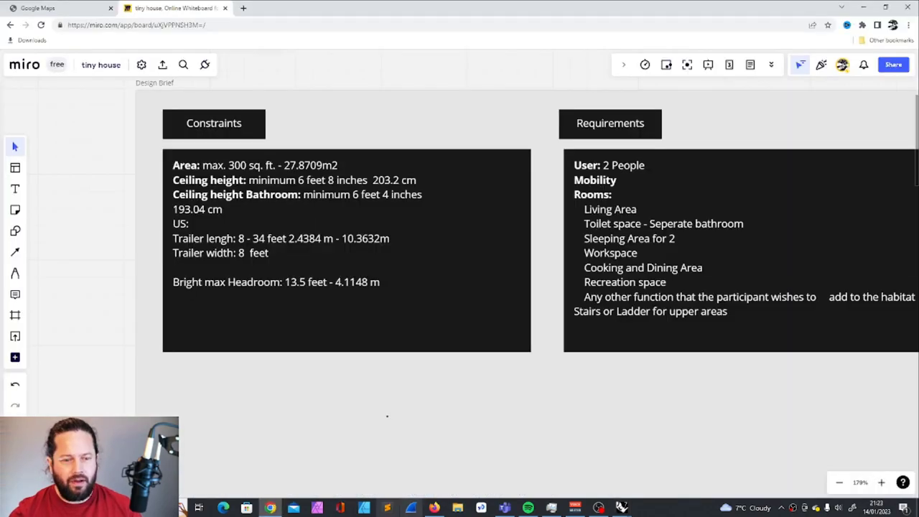
pyautogui.click(434, 508)
pyautogui.click(255, 12)
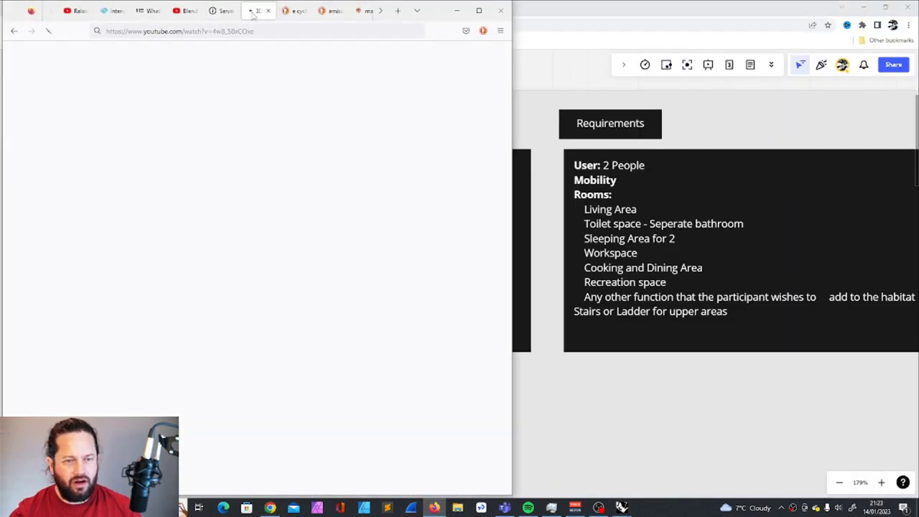
pyautogui.click(479, 11)
# Step: Open the Genetic Optimization: Octopus plugin video from the YouTube results and highlight its title
pyautogui.scroll(8, 494, 298)
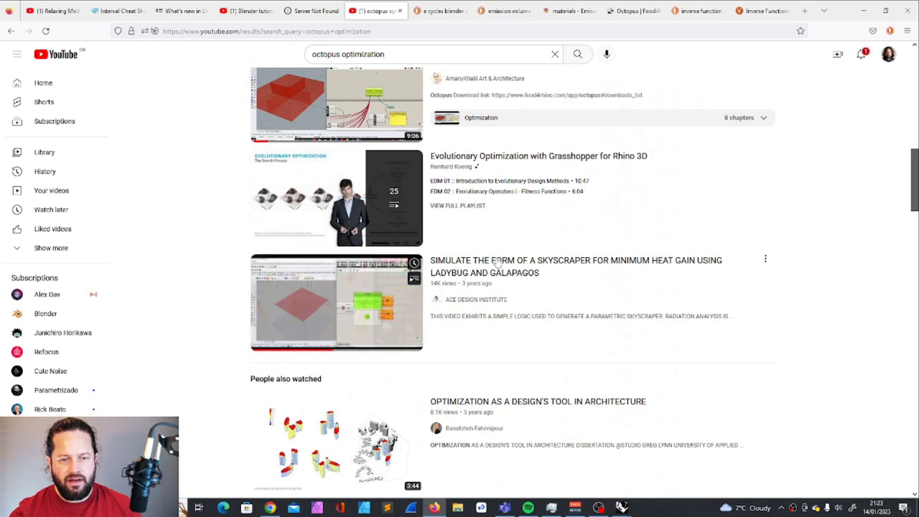
pyautogui.scroll(7, 495, 297)
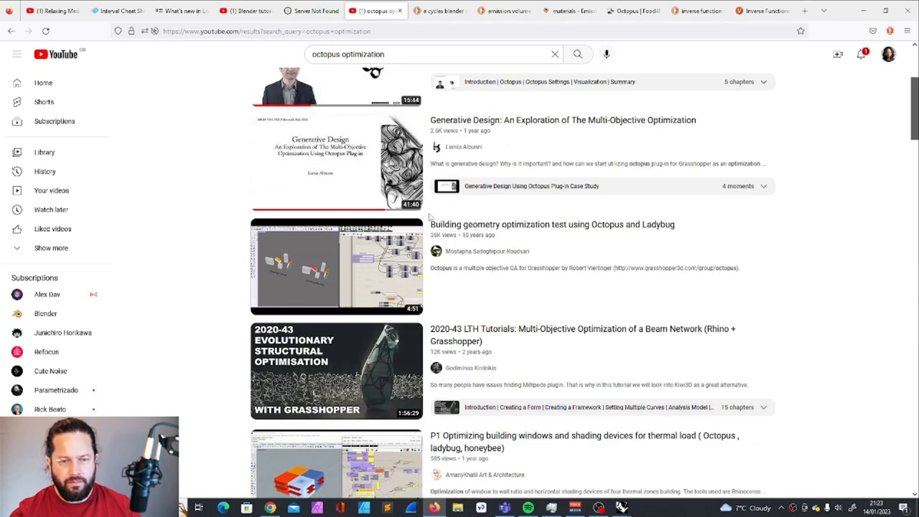
pyautogui.scroll(4, 496, 263)
pyautogui.click(559, 188)
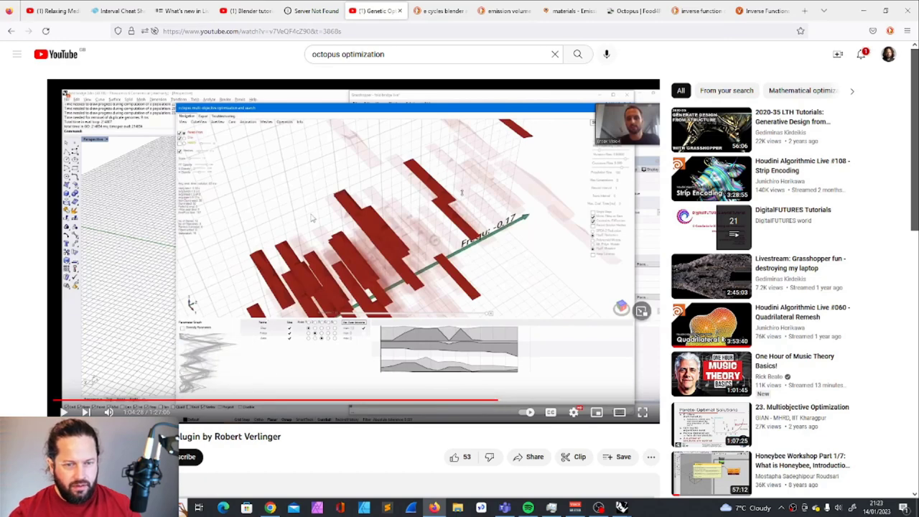
pyautogui.scroll(-1, 103, 394)
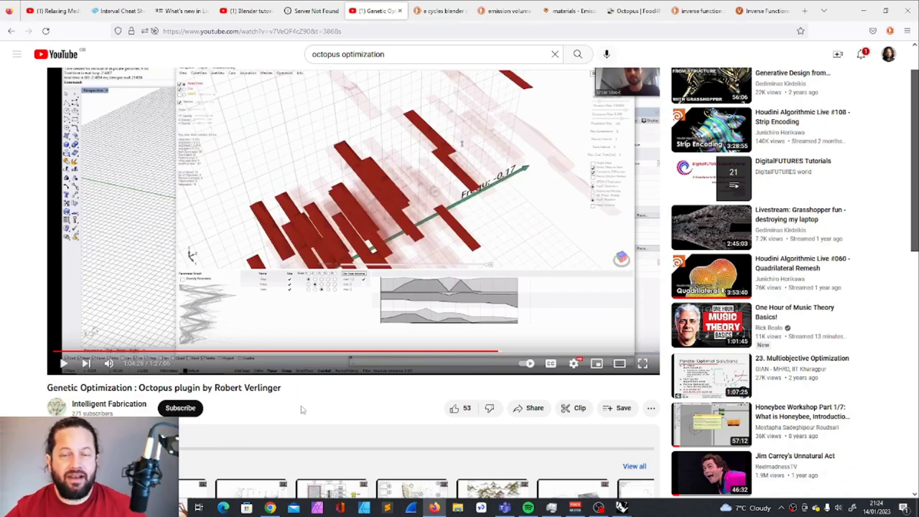
pyautogui.moveTo(101, 388); pyautogui.dragTo(293, 394)
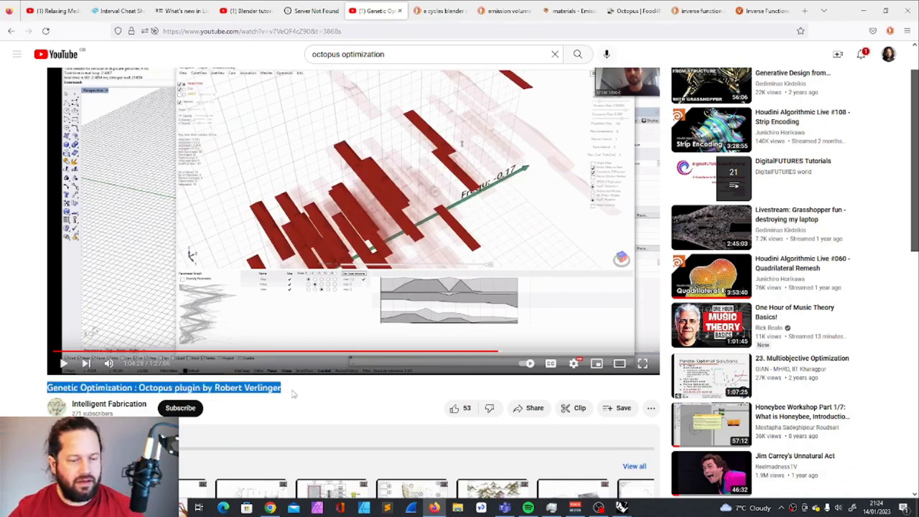
# Step: Look over the opened Octopus plugin video and the key moments listed beneath it
pyautogui.scroll(1, 291, 410)
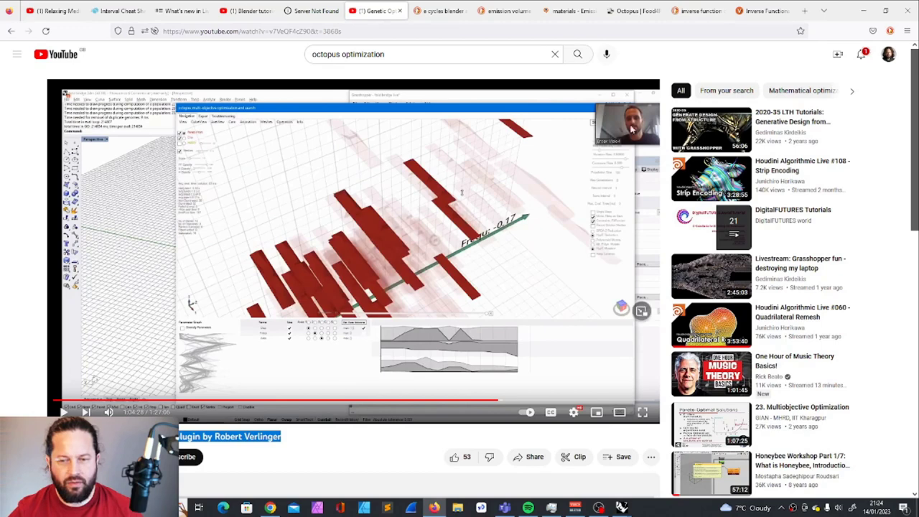
pyautogui.click(223, 368)
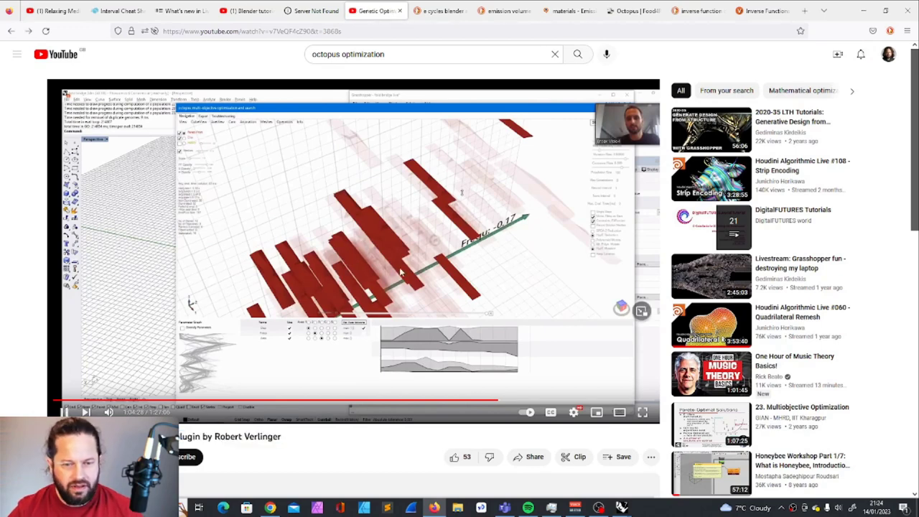
pyautogui.scroll(-2, 237, 359)
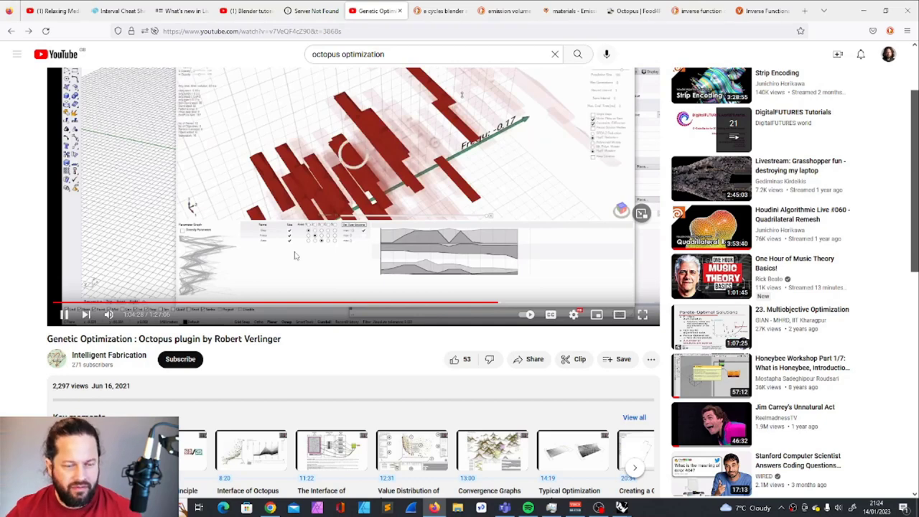
pyautogui.scroll(1, 288, 259)
pyautogui.scroll(1, 296, 256)
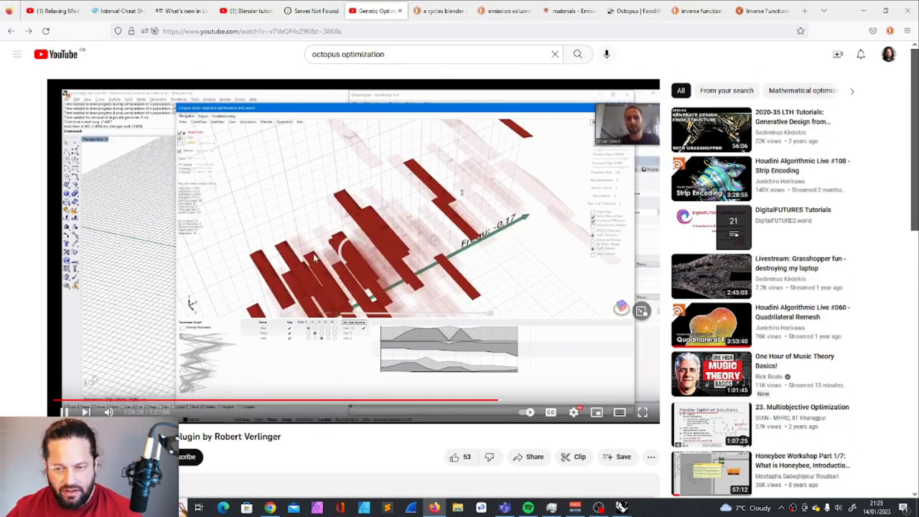
# Step: Return to the YouTube results for octopus optimization and look through the other multi-objective optimisation tutorials
pyautogui.click(10, 31)
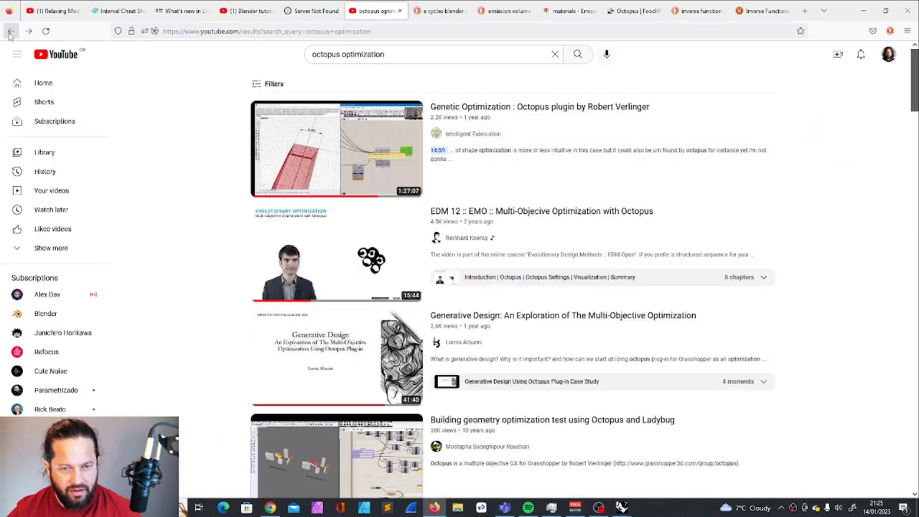
pyautogui.scroll(-3, 362, 181)
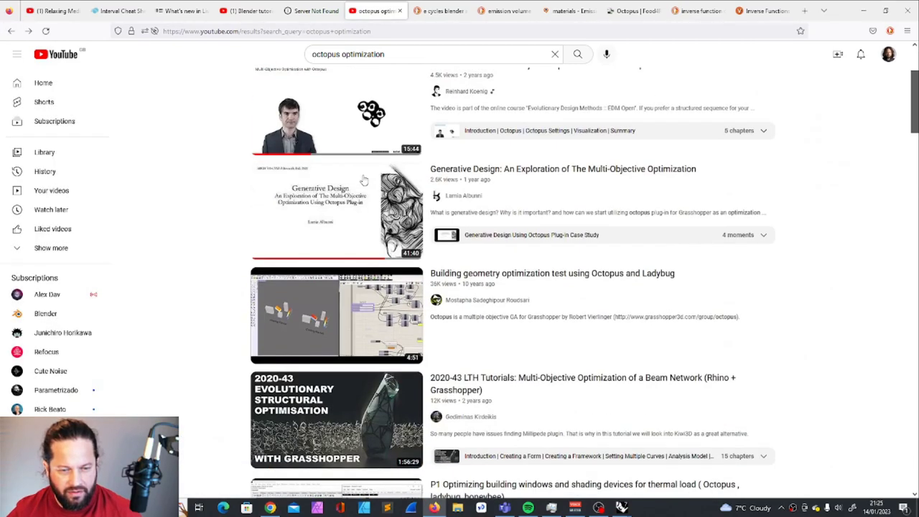
pyautogui.scroll(2, 481, 167)
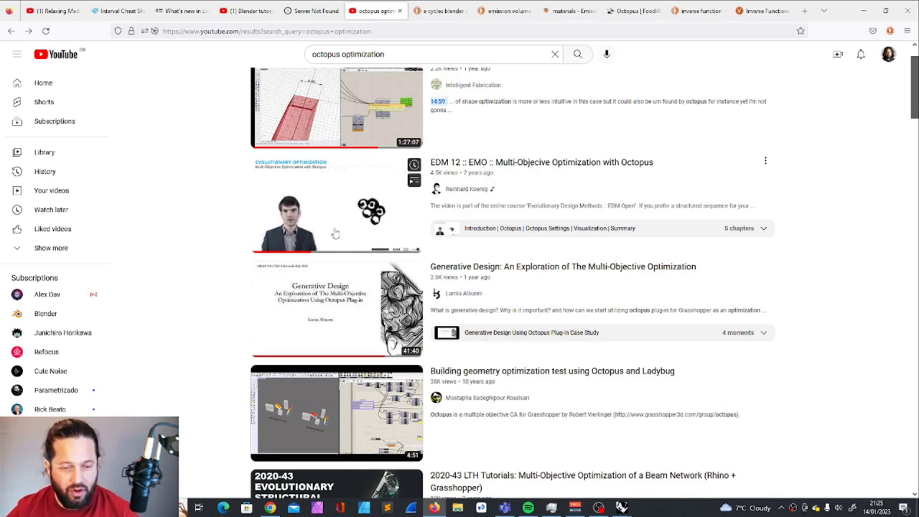
pyautogui.scroll(-5, 334, 231)
pyautogui.scroll(1, 506, 231)
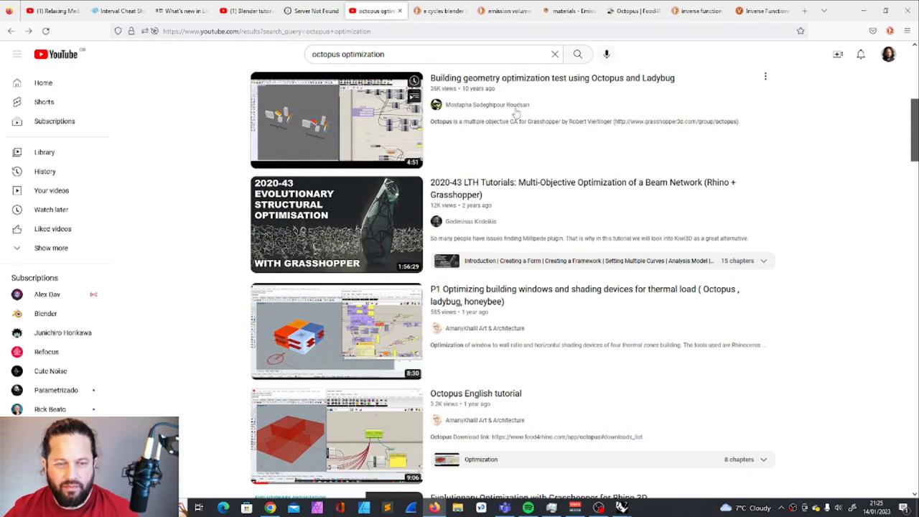
# Step: Switch back to Grasshopper and place the total length panel directly below the total area panel
pyautogui.click(865, 10)
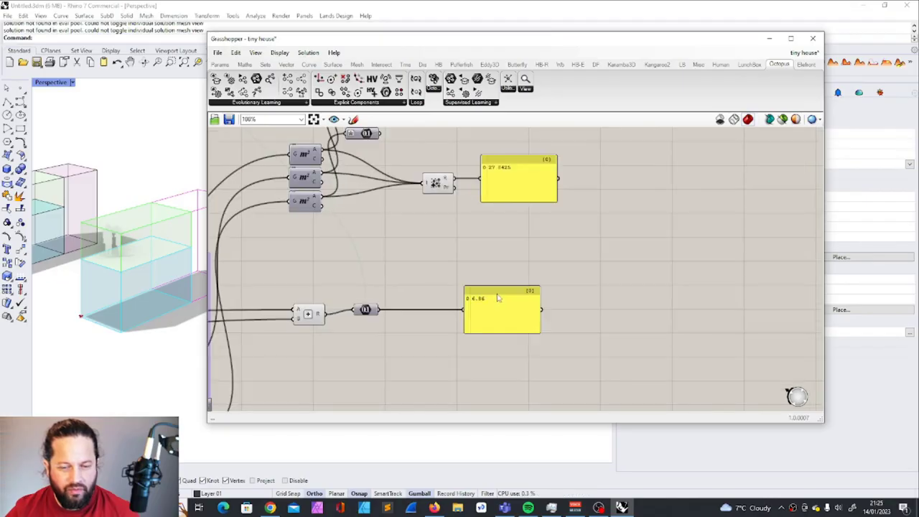
pyautogui.moveTo(497, 298); pyautogui.dragTo(517, 266)
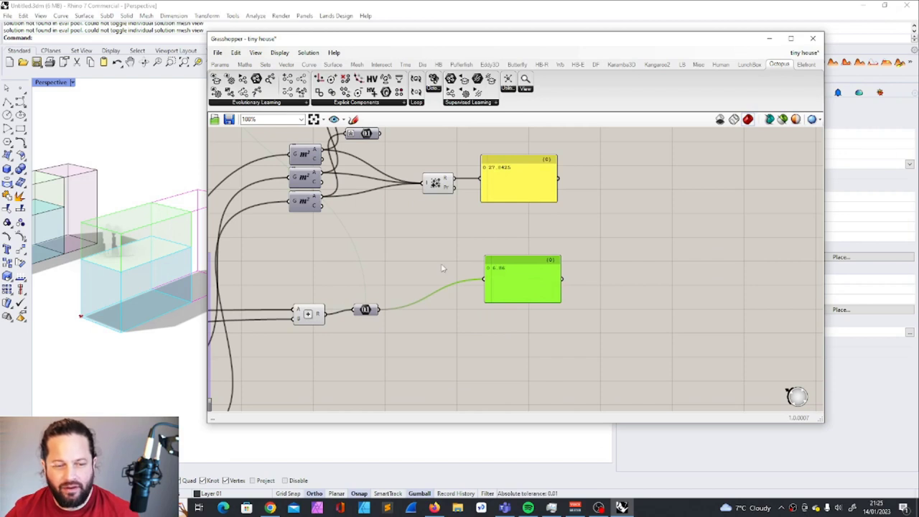
pyautogui.moveTo(524, 266); pyautogui.dragTo(524, 221)
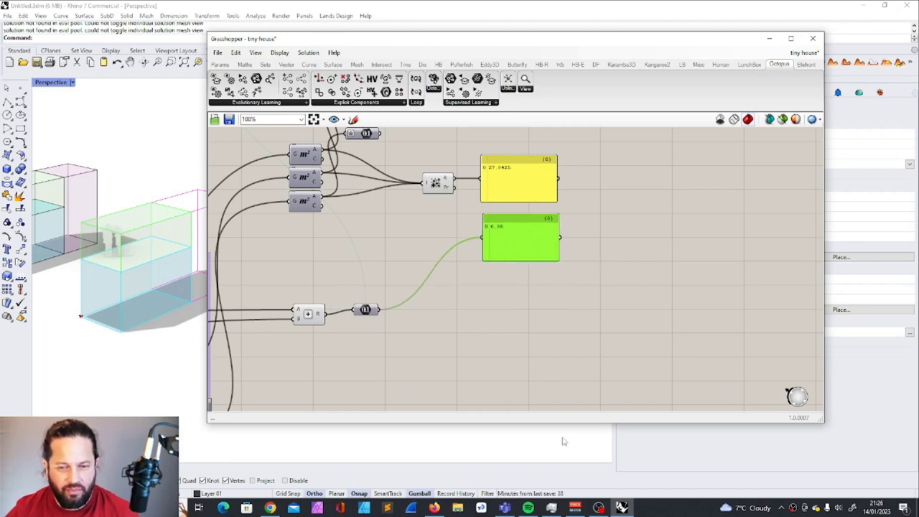
# Step: Switch to the Miro board in Chrome and examine the 9.6 m and 8.4 m trailer drawings
pyautogui.click(277, 508)
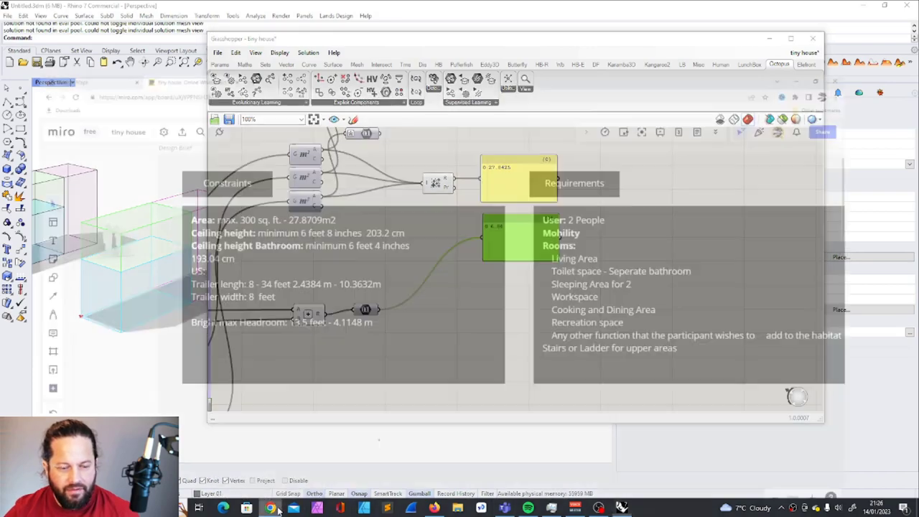
pyautogui.scroll(-8, 324, 244)
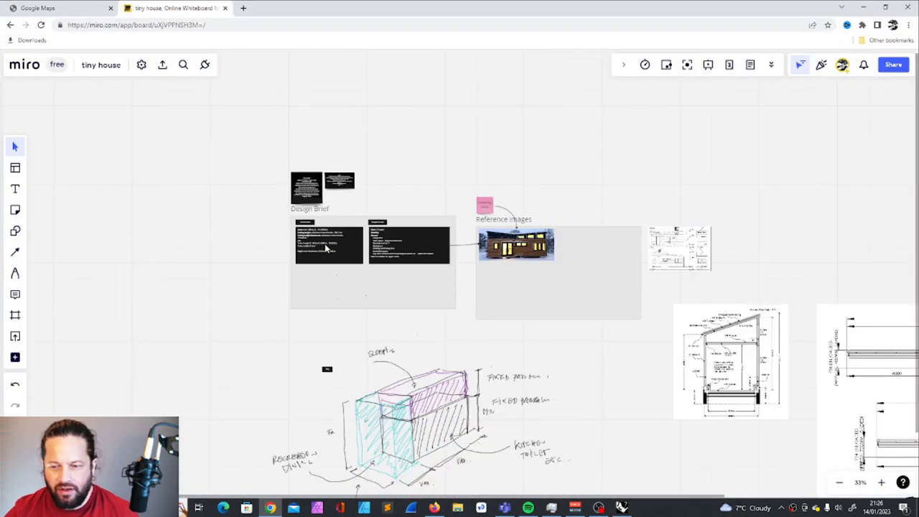
pyautogui.scroll(4, 854, 431)
pyautogui.scroll(5, 638, 415)
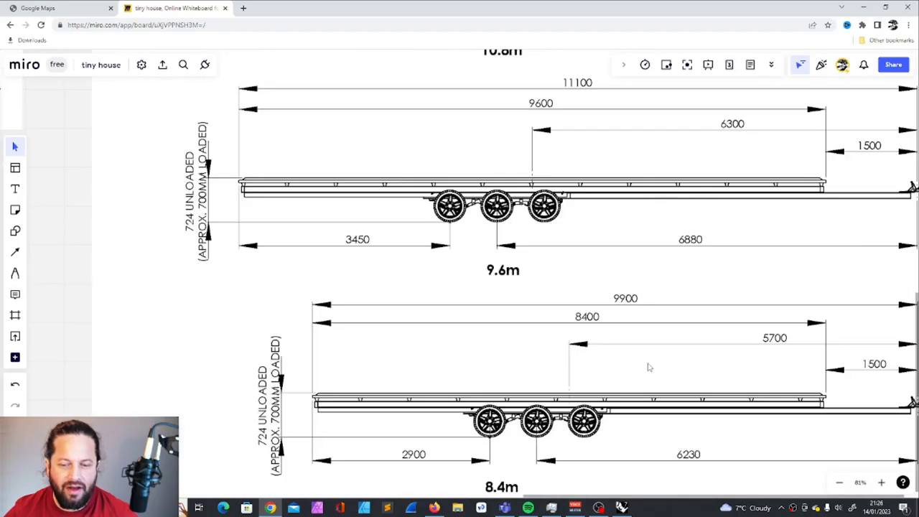
pyautogui.scroll(-3, 650, 363)
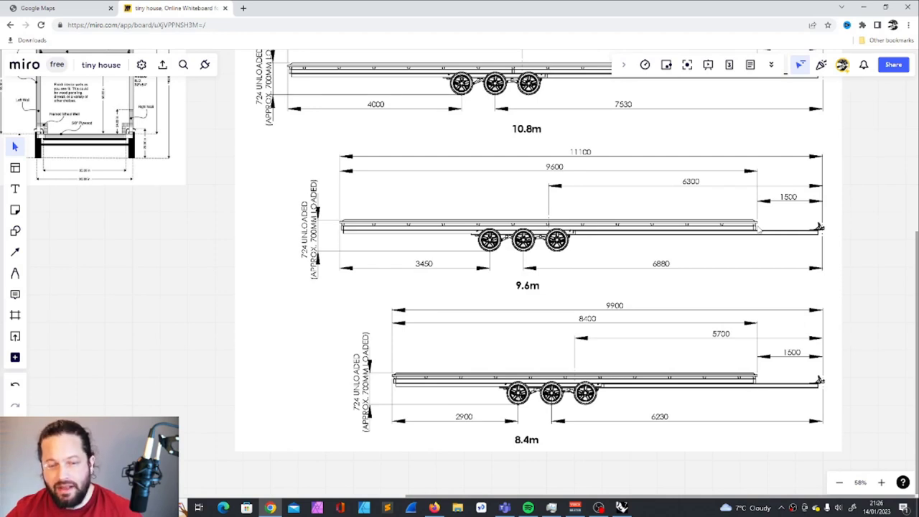
# Step: Return to Grasshopper and review the tiny house definition from its sliders through the Octopus component to the output panels
pyautogui.click(863, 7)
pyautogui.scroll(-2, 497, 272)
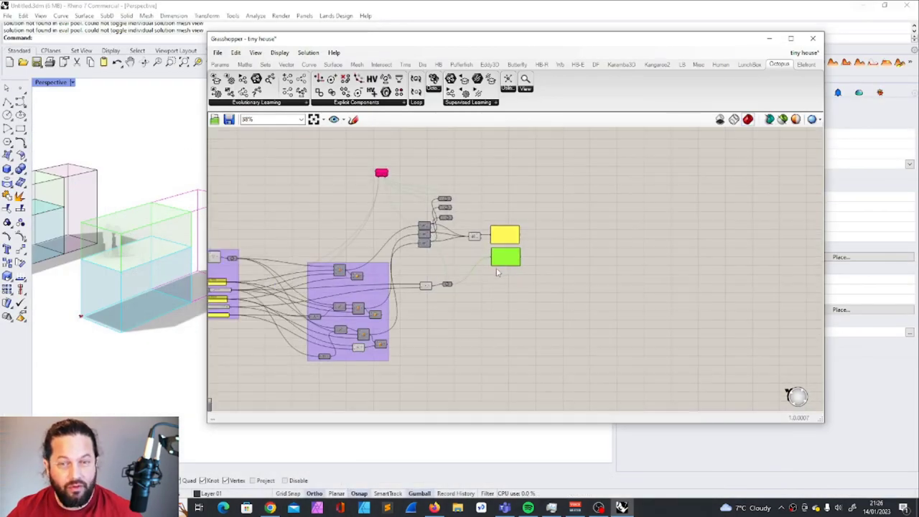
pyautogui.scroll(-2, 564, 220)
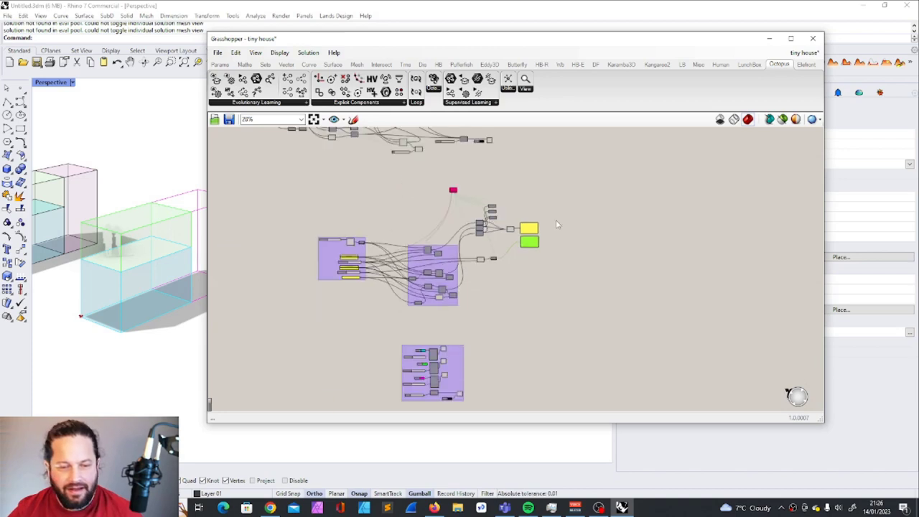
pyautogui.scroll(4, 438, 216)
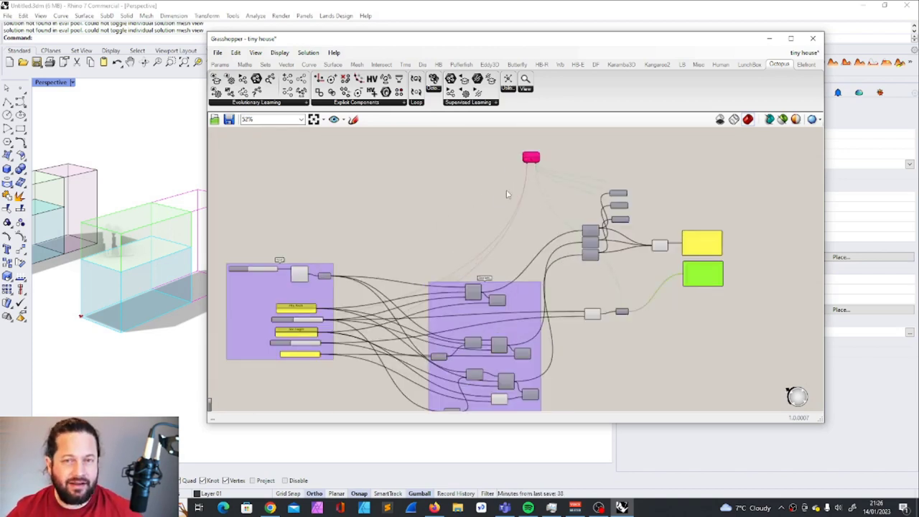
pyautogui.scroll(-2, 499, 199)
pyautogui.scroll(3, 453, 191)
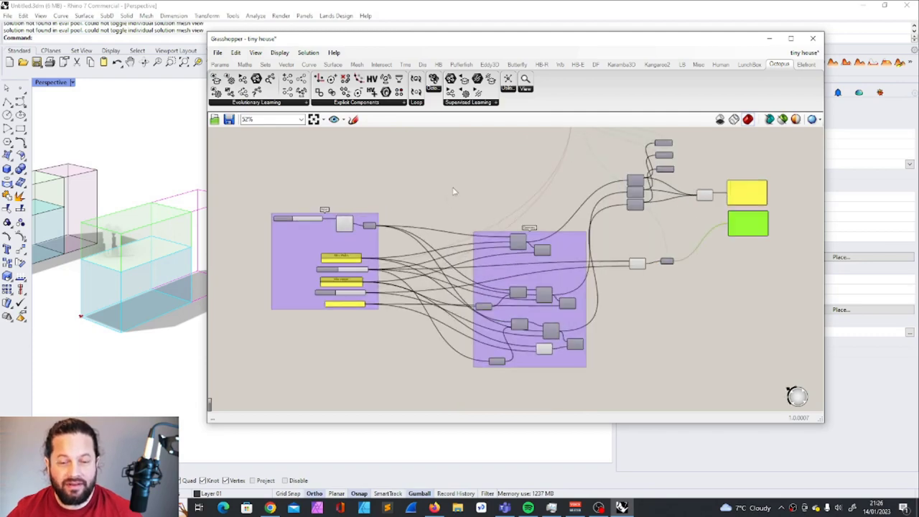
pyautogui.scroll(-2, 457, 290)
pyautogui.scroll(2, 518, 194)
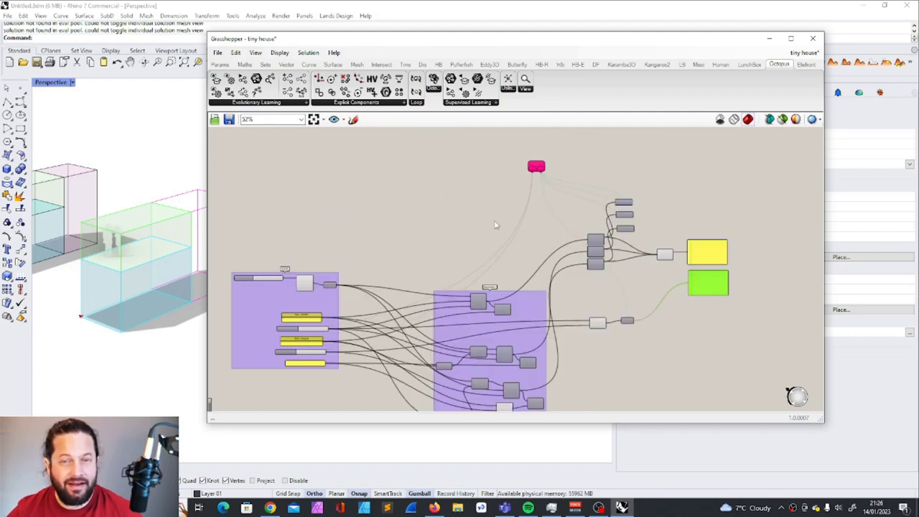
# Step: Move the Grasshopper window aside to uncover the Rhino model and examine the two tiny house massings
pyautogui.moveTo(321, 40); pyautogui.dragTo(528, 53)
pyautogui.scroll(-3, 287, 271)
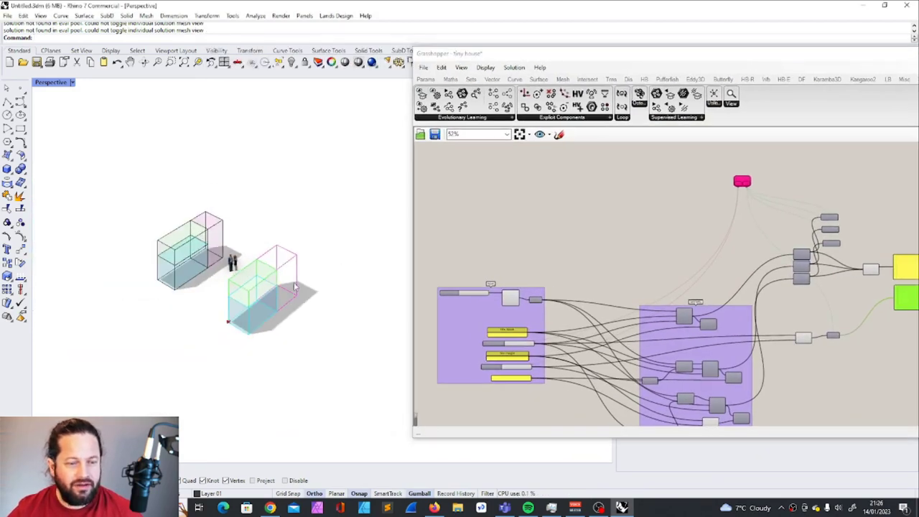
pyautogui.scroll(3, 286, 286)
pyautogui.scroll(5, 261, 281)
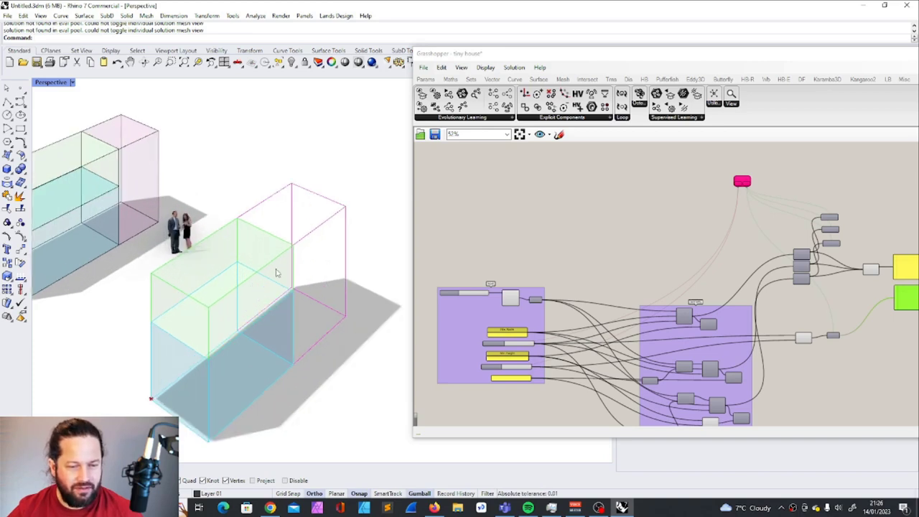
pyautogui.scroll(-10, 323, 249)
pyautogui.moveTo(326, 264); pyautogui.dragTo(276, 215, button='right')
pyautogui.scroll(8, 281, 215)
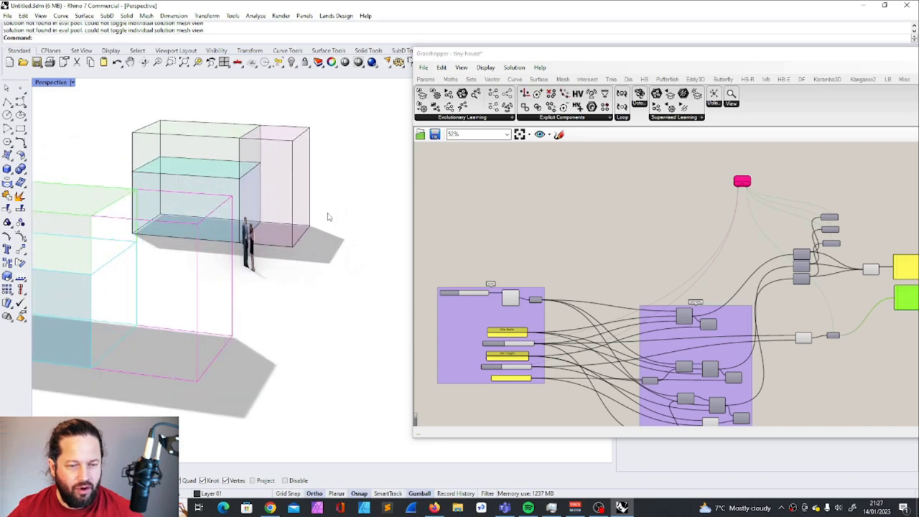
# Step: Show the far massing as solid volumes and trace its base length between the end corners with a temporary polyline
pyautogui.scroll(-3, 318, 214)
pyautogui.moveTo(318, 237); pyautogui.dragTo(308, 268, button='right')
pyautogui.scroll(2, 308, 269)
pyautogui.scroll(-6, 492, 318)
pyautogui.scroll(3, 534, 245)
pyautogui.scroll(6, 643, 219)
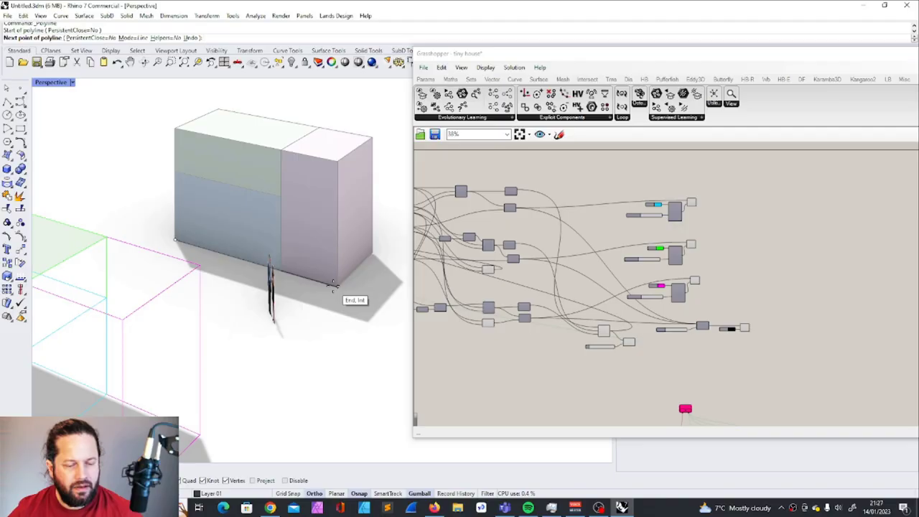
# Step: Check the first definition's area and length panels and compare the near massing with the far one
pyautogui.scroll(-3, 298, 209)
pyautogui.scroll(5, 491, 213)
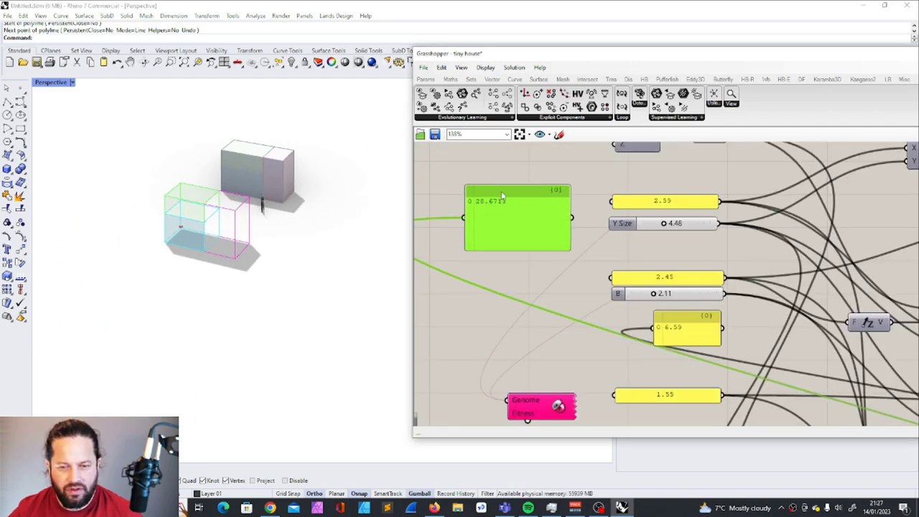
pyautogui.scroll(-8, 488, 205)
pyautogui.scroll(5, 233, 243)
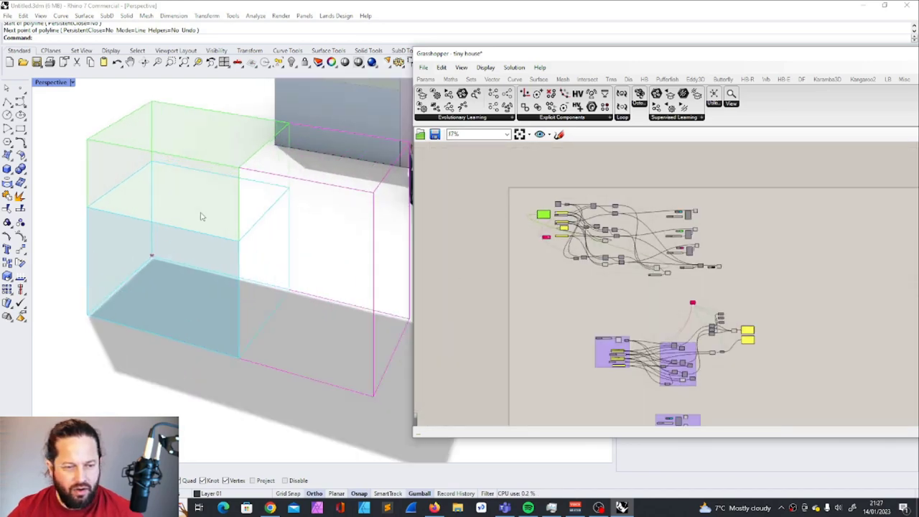
pyautogui.scroll(-3, 268, 242)
pyautogui.moveTo(309, 237); pyautogui.dragTo(275, 239, button='right')
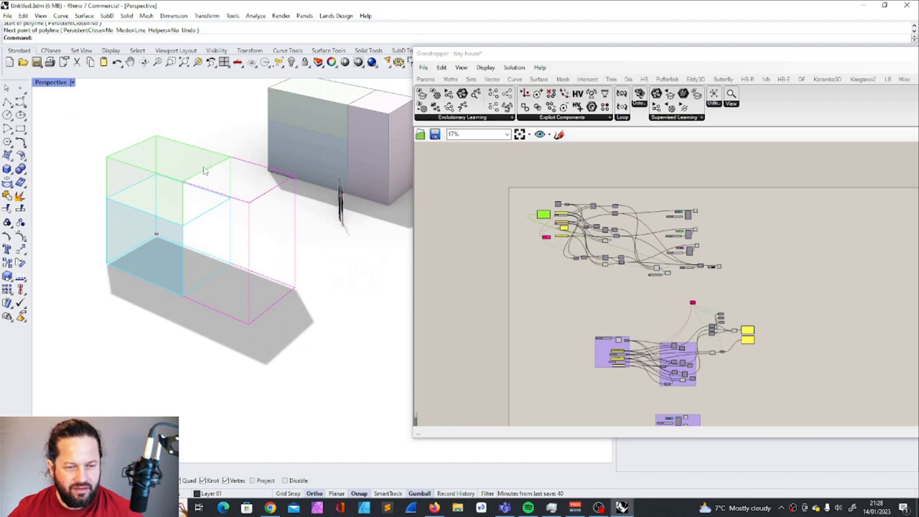
pyautogui.moveTo(223, 208); pyautogui.dragTo(239, 177, button='right')
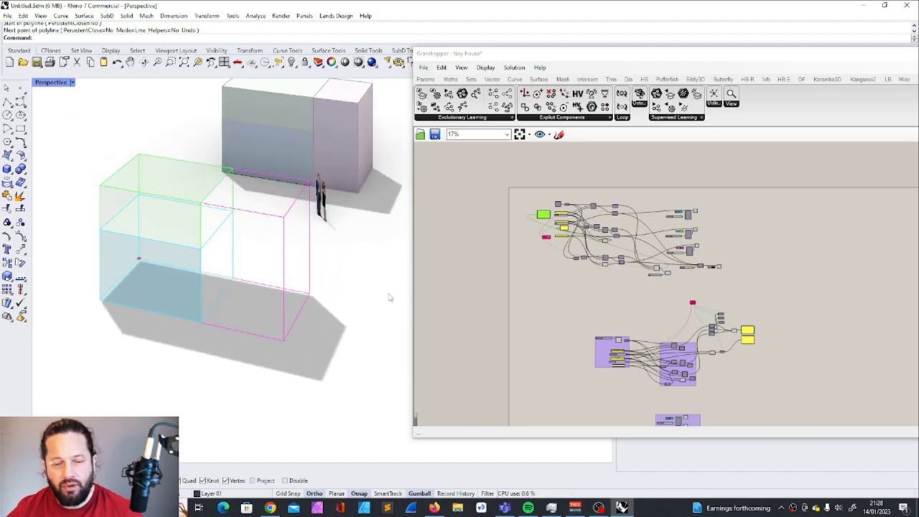
# Step: Show the near massing as solid volumes and start a temporary polyline at the far massing's base corner for comparison
pyautogui.scroll(10, 589, 308)
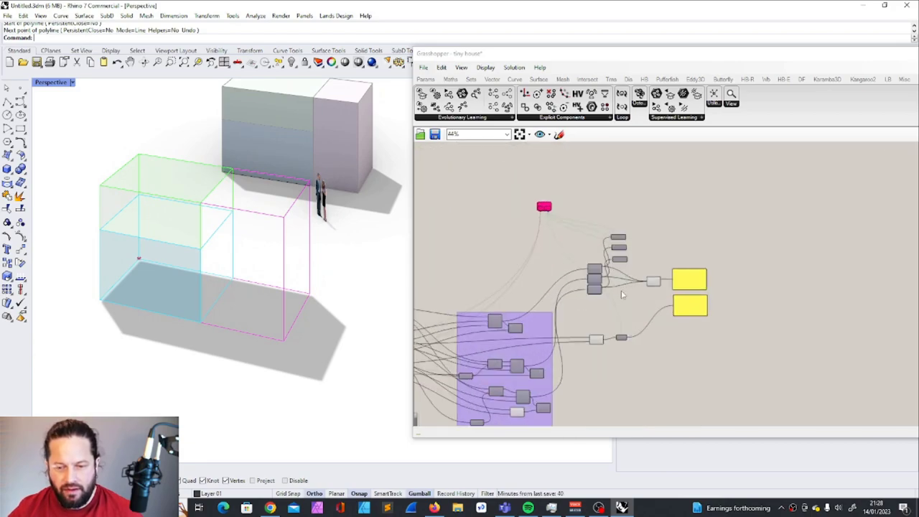
pyautogui.click(456, 307)
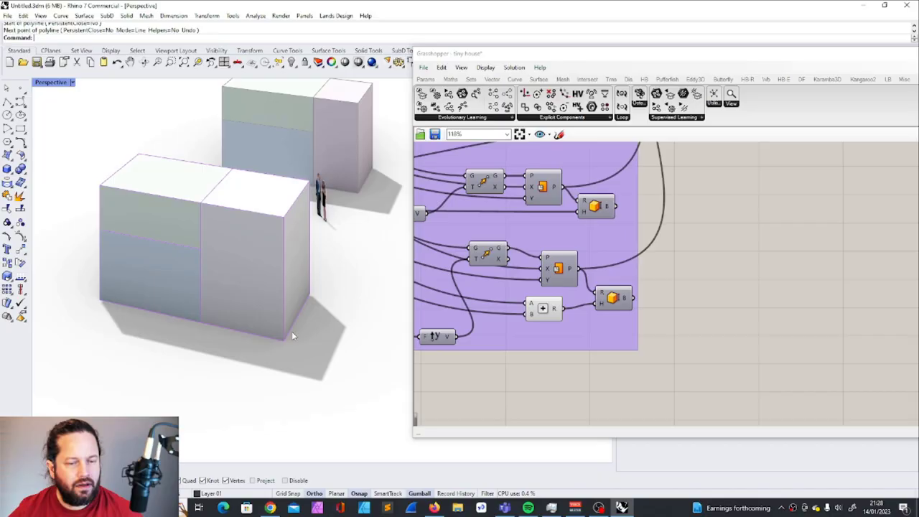
pyautogui.moveTo(291, 331); pyautogui.dragTo(333, 272, button='right')
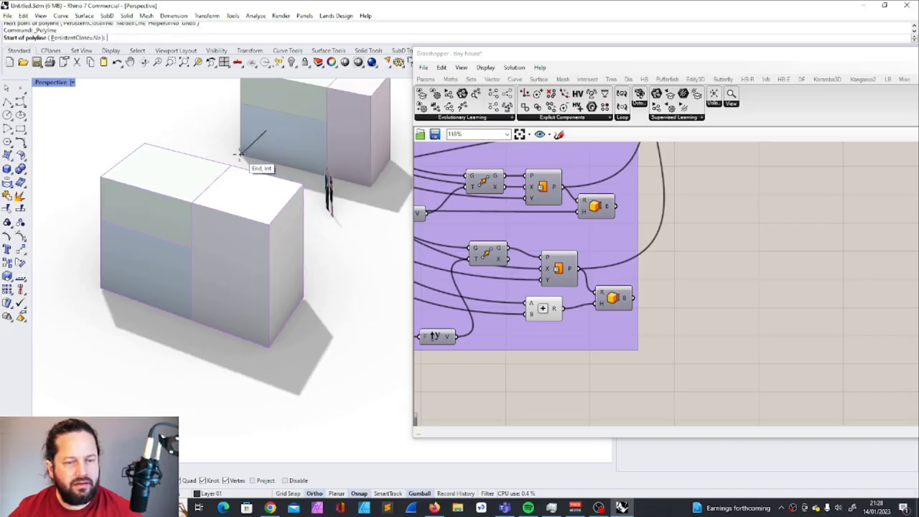
pyautogui.moveTo(326, 324); pyautogui.dragTo(305, 323, button='right')
pyautogui.scroll(-4, 305, 323)
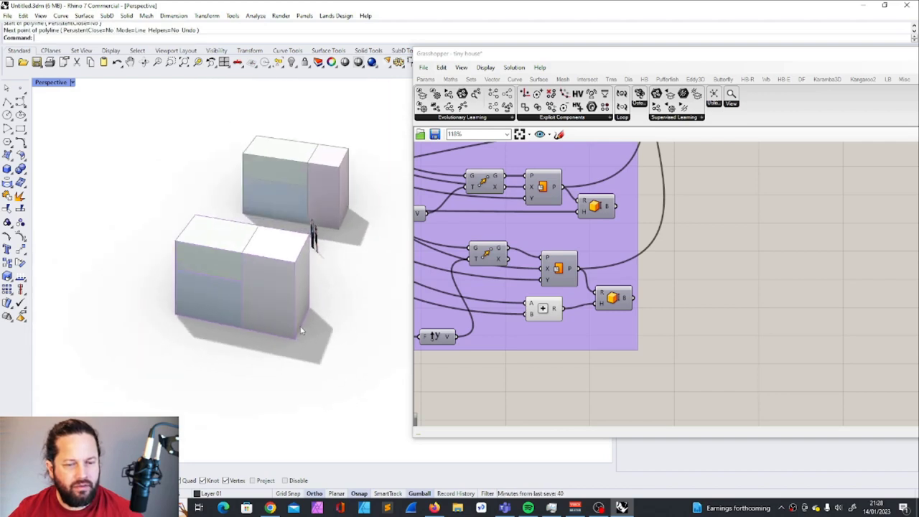
# Step: Compare the proportions of the two solid massings from close up and from several angles
pyautogui.scroll(7, 280, 287)
pyautogui.moveTo(280, 286); pyautogui.dragTo(285, 316, button='right')
pyautogui.scroll(-10, 287, 317)
pyautogui.scroll(7, 352, 194)
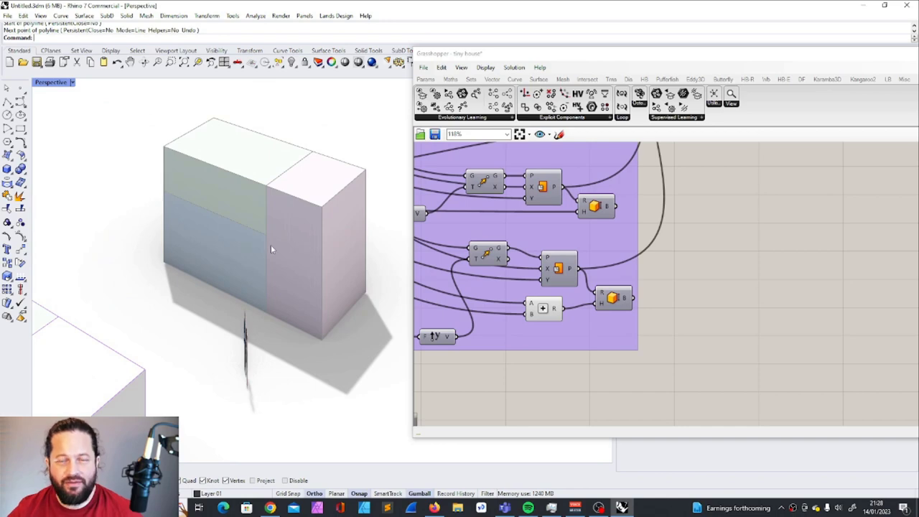
pyautogui.scroll(-10, 293, 244)
pyautogui.moveTo(239, 271); pyautogui.dragTo(304, 257, button='right')
pyautogui.moveTo(277, 342); pyautogui.dragTo(175, 318, button='right')
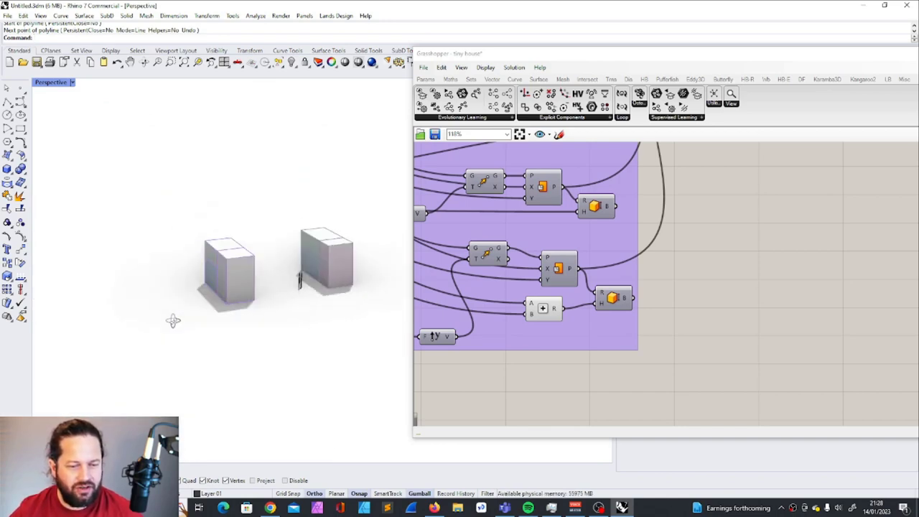
# Step: Open the Octopus window with the multi-objective solution plot and place it beside the Rhino massings
pyautogui.scroll(-6, 523, 293)
pyautogui.scroll(1, 524, 293)
pyautogui.scroll(-5, 523, 293)
pyautogui.scroll(7, 574, 168)
pyautogui.doubleClick(493, 208)
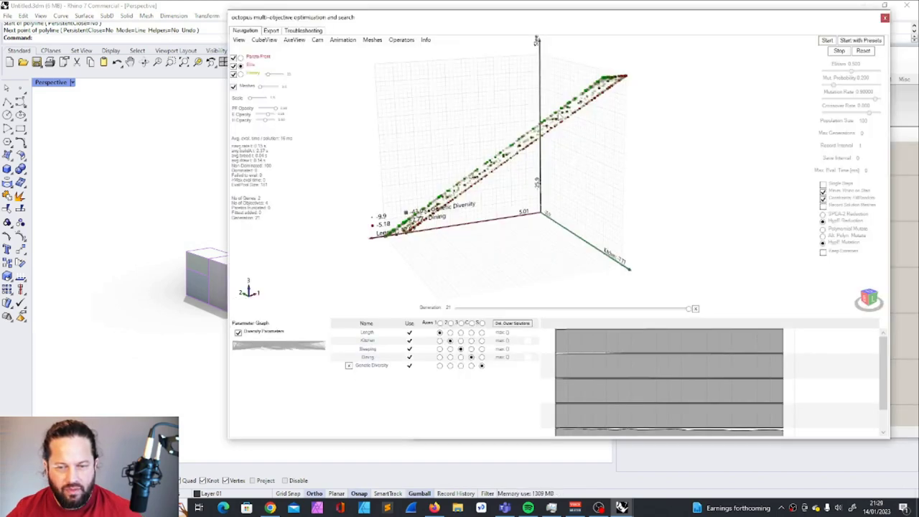
pyautogui.moveTo(503, 27); pyautogui.dragTo(665, 105)
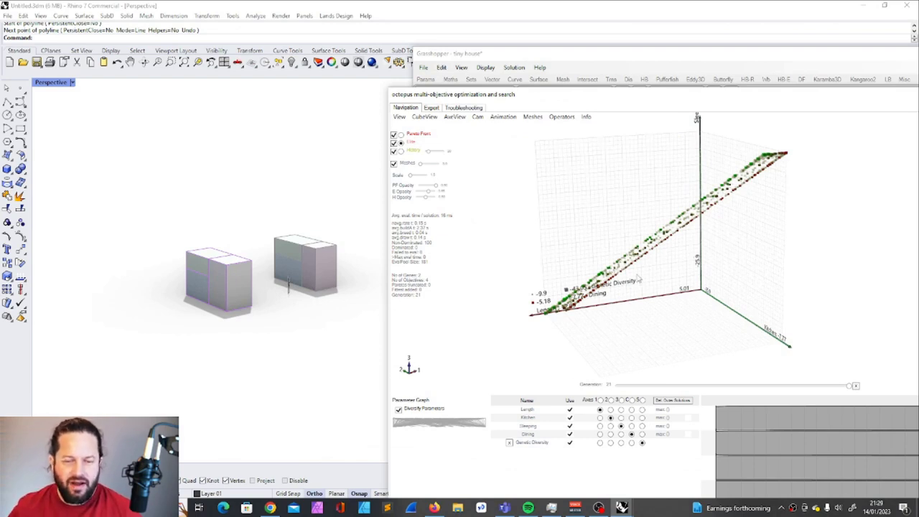
pyautogui.moveTo(647, 96); pyautogui.dragTo(556, 78)
# Step: Close the Octopus window, bring the second definition back into view and reposition the Grasshopper window
pyautogui.scroll(3, 637, 161)
pyautogui.click(761, 60)
pyautogui.click(720, 171)
pyautogui.scroll(-3, 566, 232)
pyautogui.scroll(-4, 629, 308)
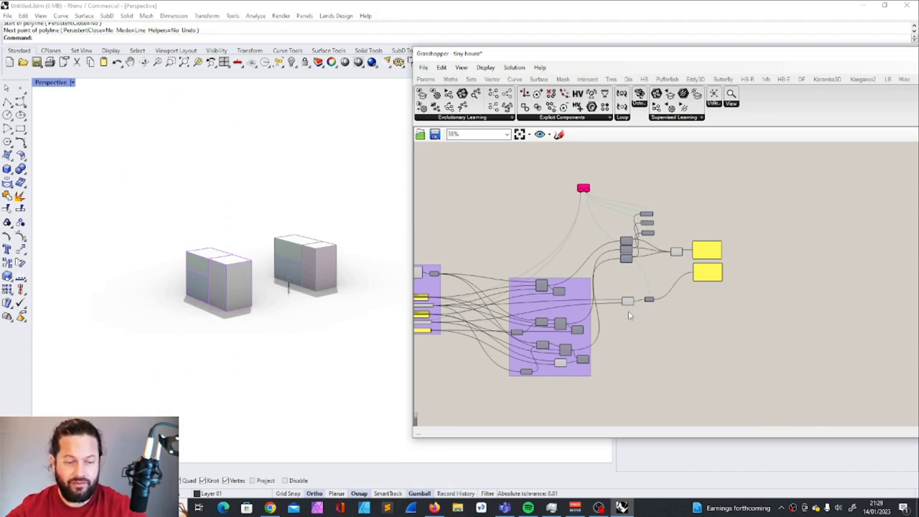
pyautogui.moveTo(584, 54); pyautogui.dragTo(541, 45)
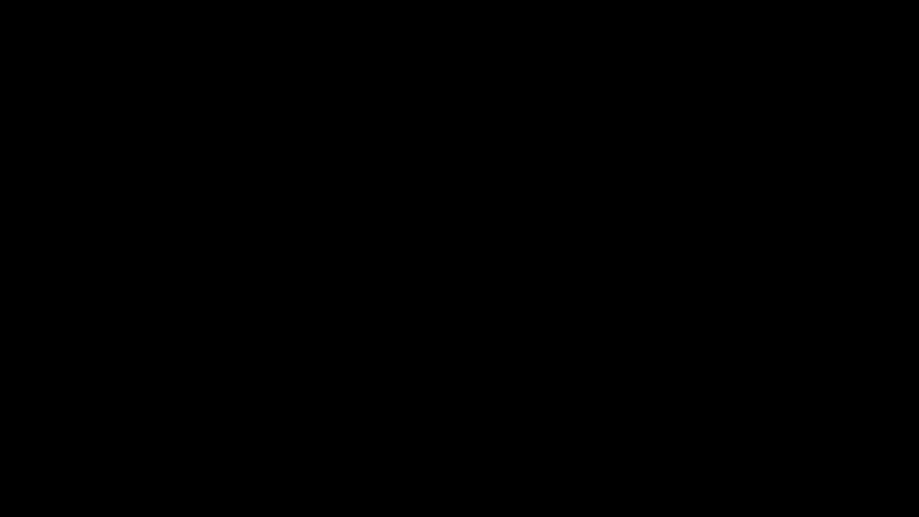